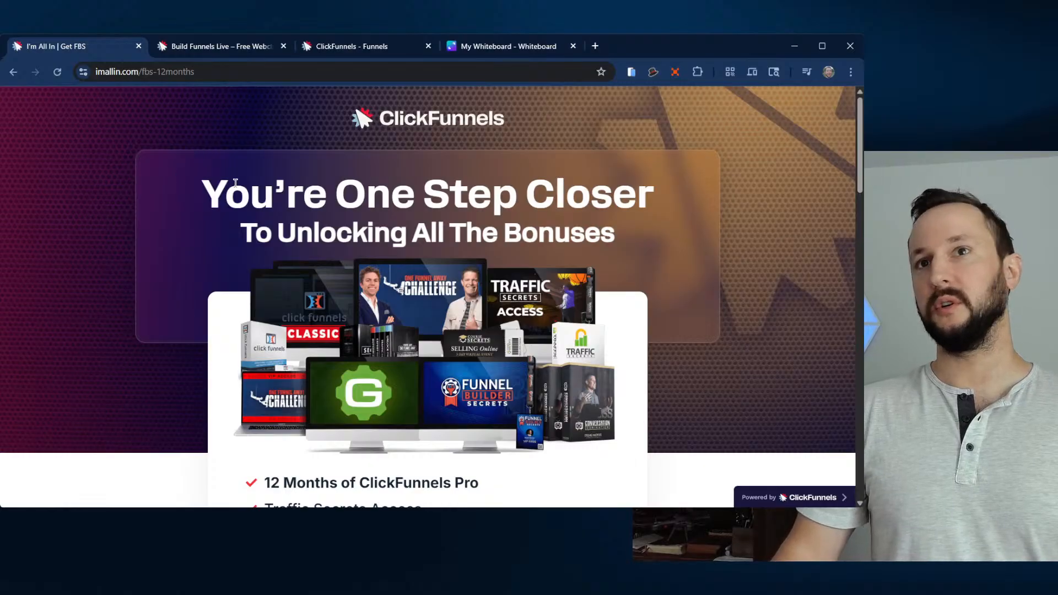
# Review the main headline and the product bundle on the 12-month ClickFunnels offer page.
pyautogui.moveTo(203, 193); pyautogui.dragTo(659, 201)
pyautogui.click(681, 204)
pyautogui.scroll(-3, 681, 204)
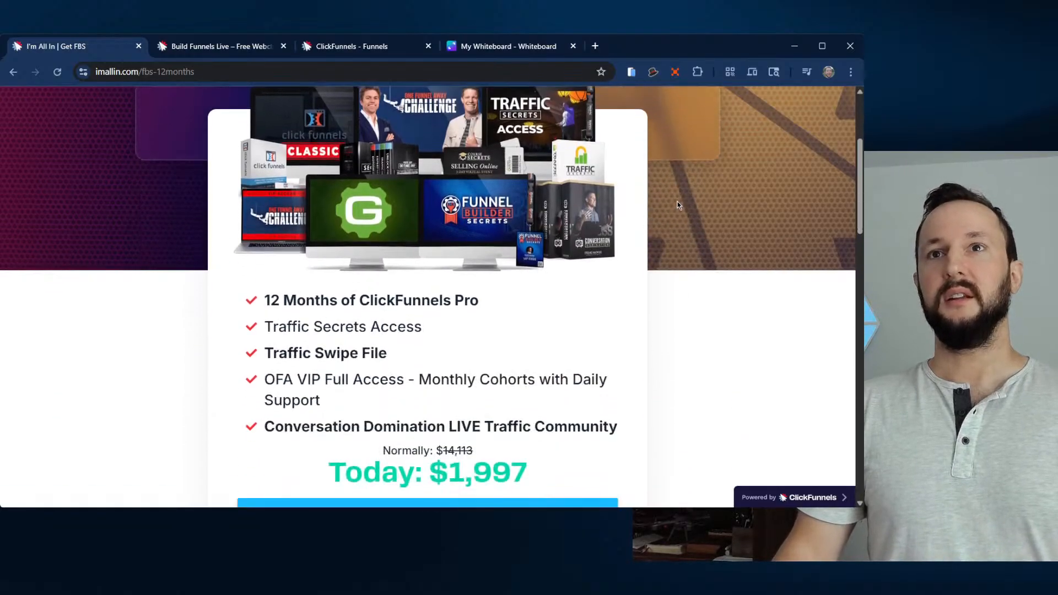
pyautogui.scroll(1, 681, 248)
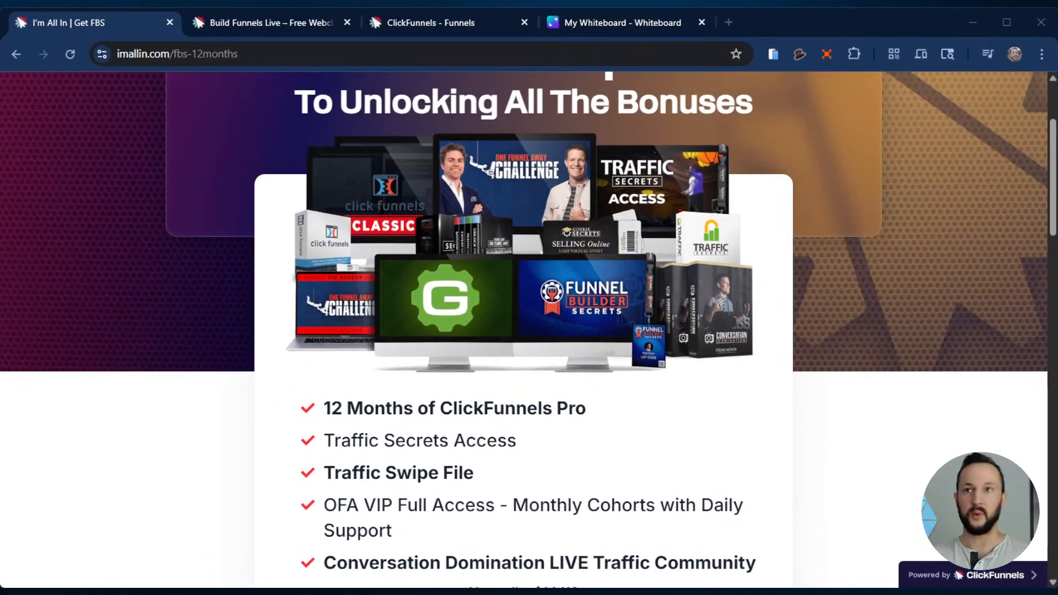
pyautogui.scroll(-3, 529, 331)
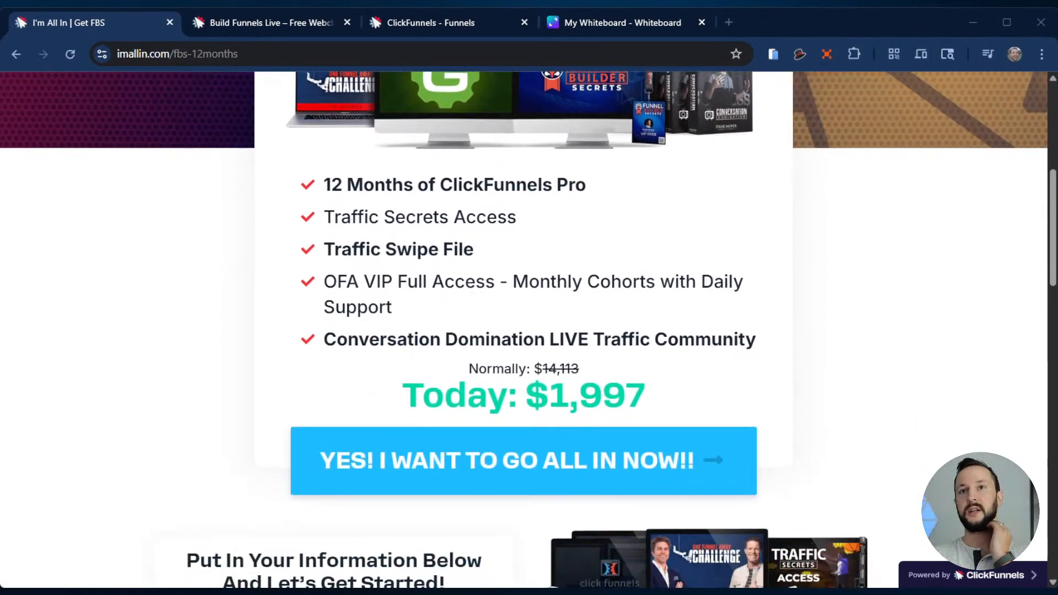
# Read through the items included in the 12-month ClickFunnels Pro offer and its price for today.
pyautogui.moveTo(347, 185); pyautogui.dragTo(626, 197)
pyautogui.click(622, 196)
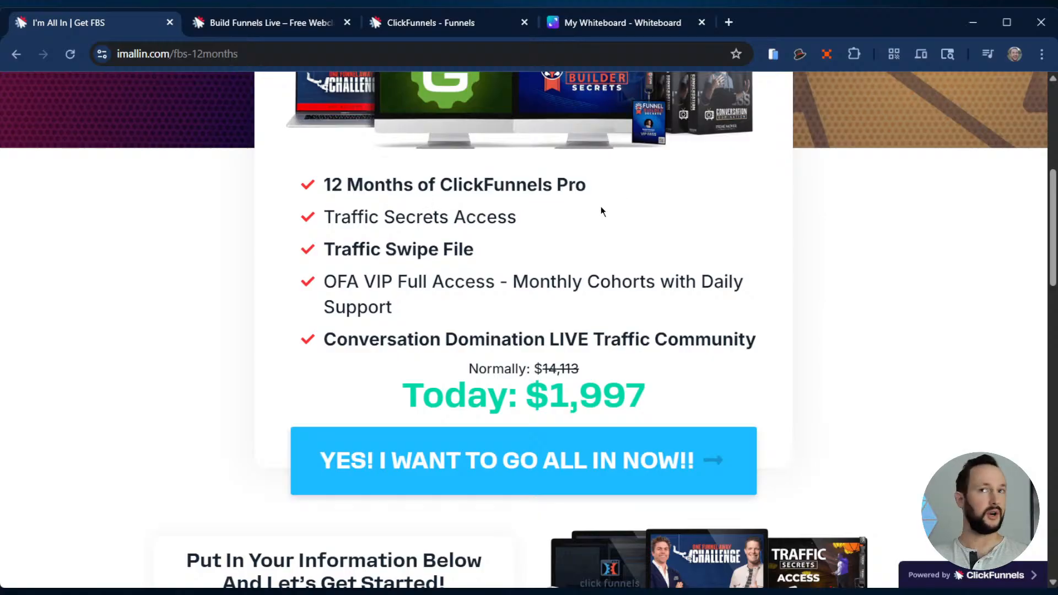
pyautogui.moveTo(342, 218); pyautogui.dragTo(331, 255)
pyautogui.click(563, 243)
pyautogui.click(331, 255)
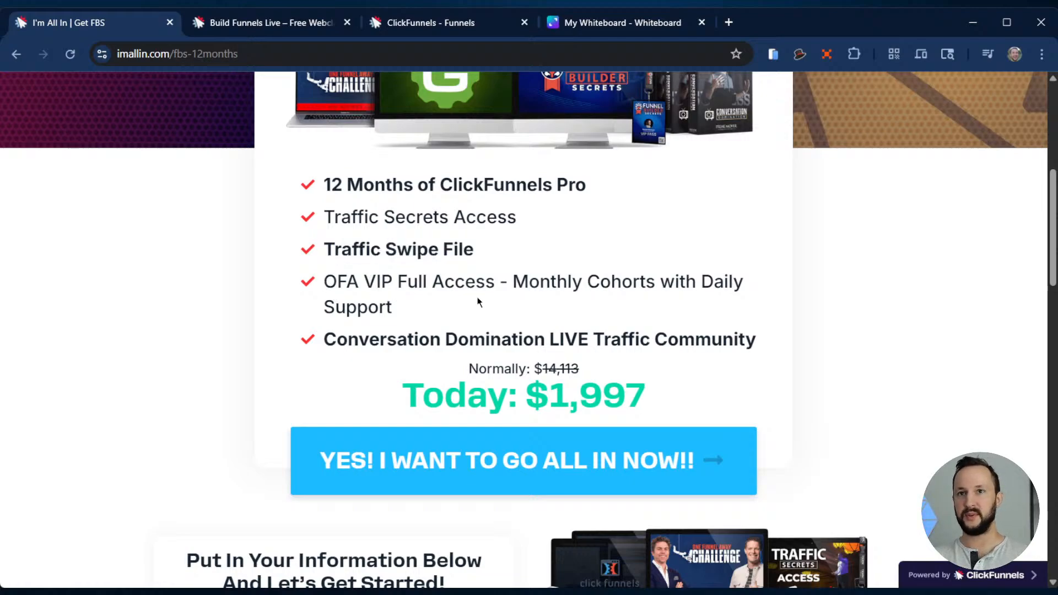
pyautogui.moveTo(502, 283); pyautogui.dragTo(573, 283)
pyautogui.click(574, 283)
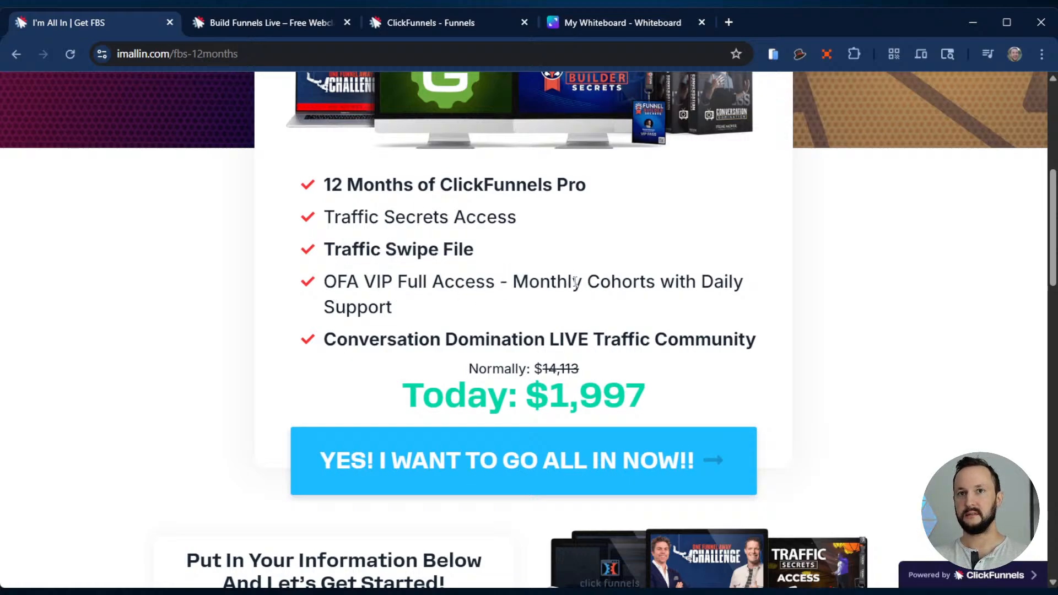
pyautogui.moveTo(340, 282); pyautogui.dragTo(557, 282)
pyautogui.click(535, 276)
pyautogui.click(557, 282)
pyautogui.moveTo(378, 339); pyautogui.dragTo(668, 339)
pyautogui.click(695, 340)
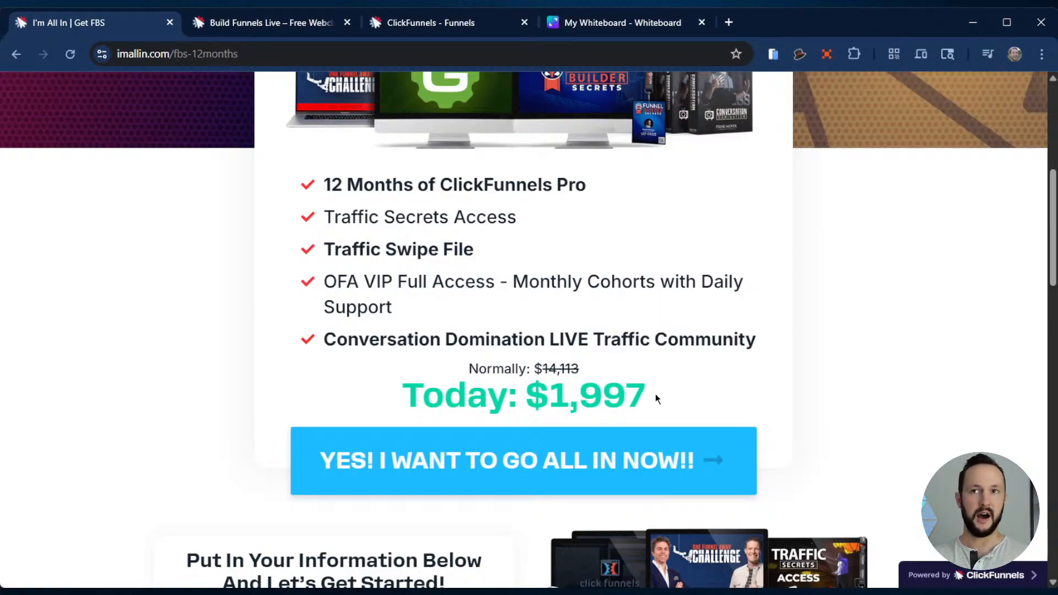
pyautogui.moveTo(660, 405); pyautogui.dragTo(521, 396)
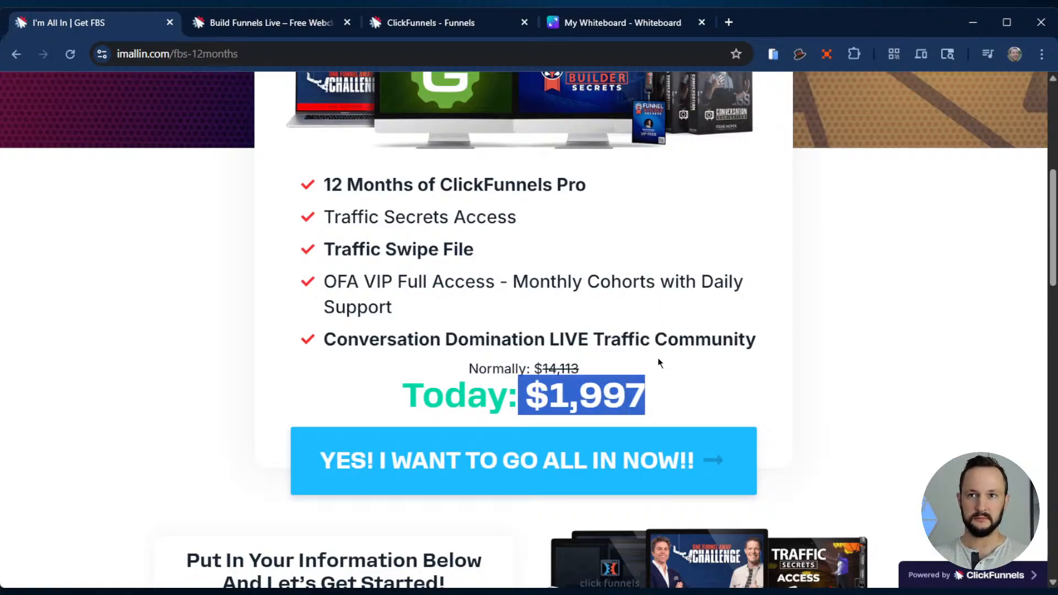
pyautogui.click(913, 301)
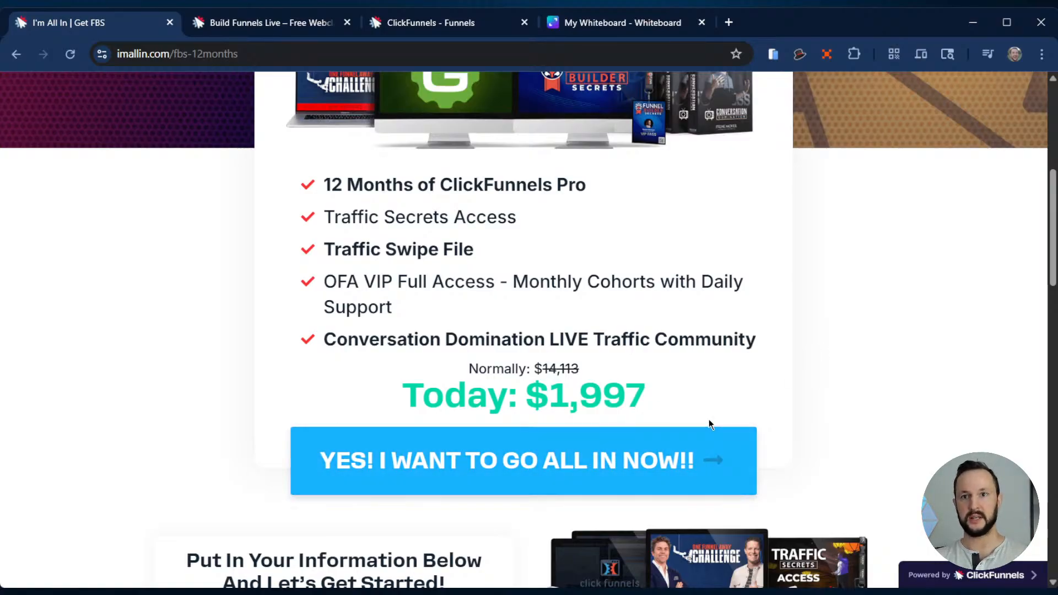
pyautogui.scroll(7, 808, 279)
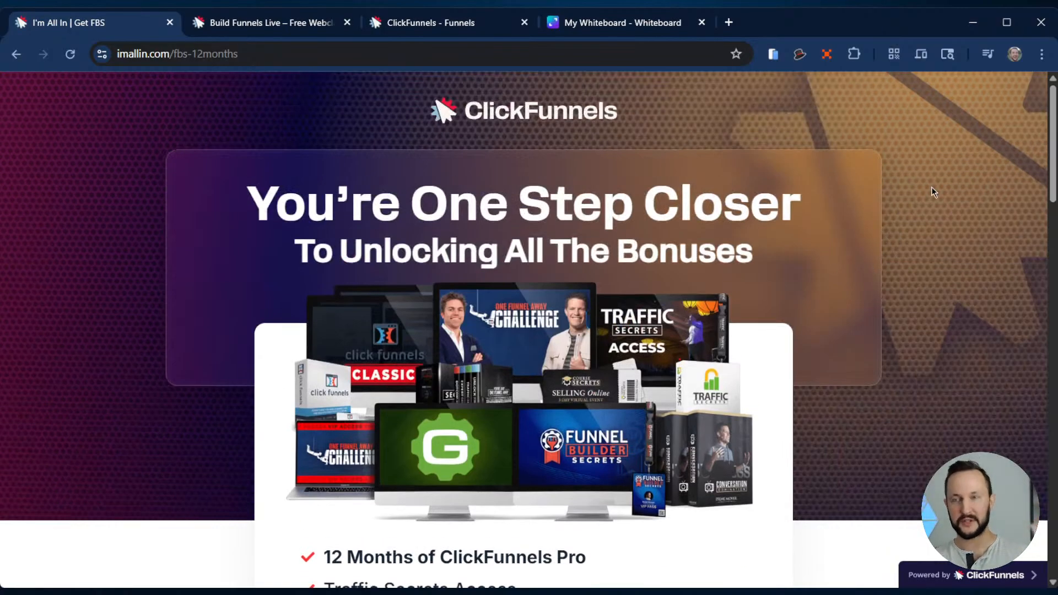
pyautogui.scroll(-1, 825, 180)
pyautogui.scroll(1, 825, 181)
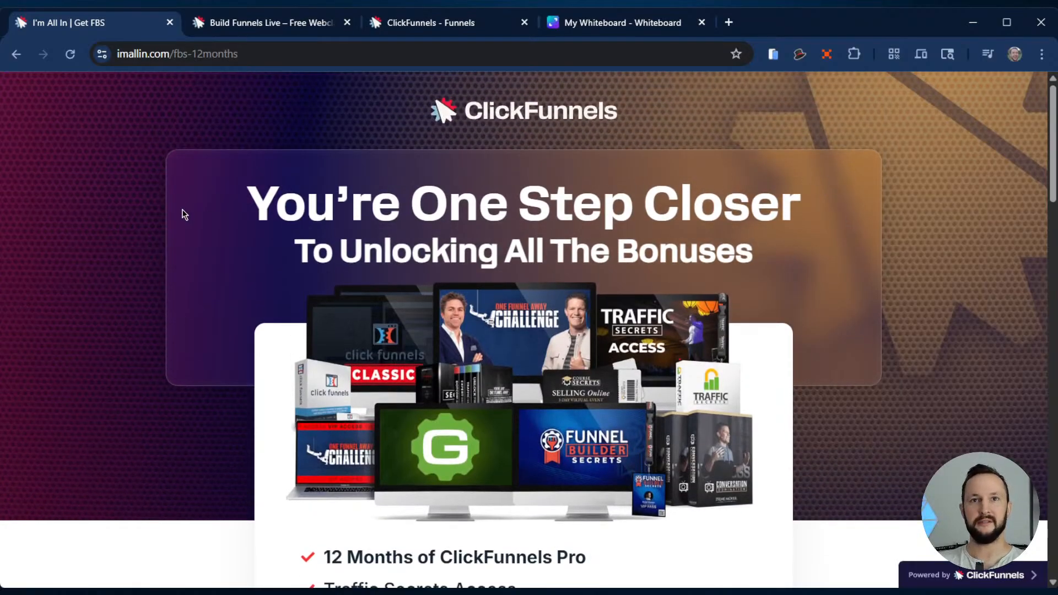
pyautogui.scroll(-1, 848, 193)
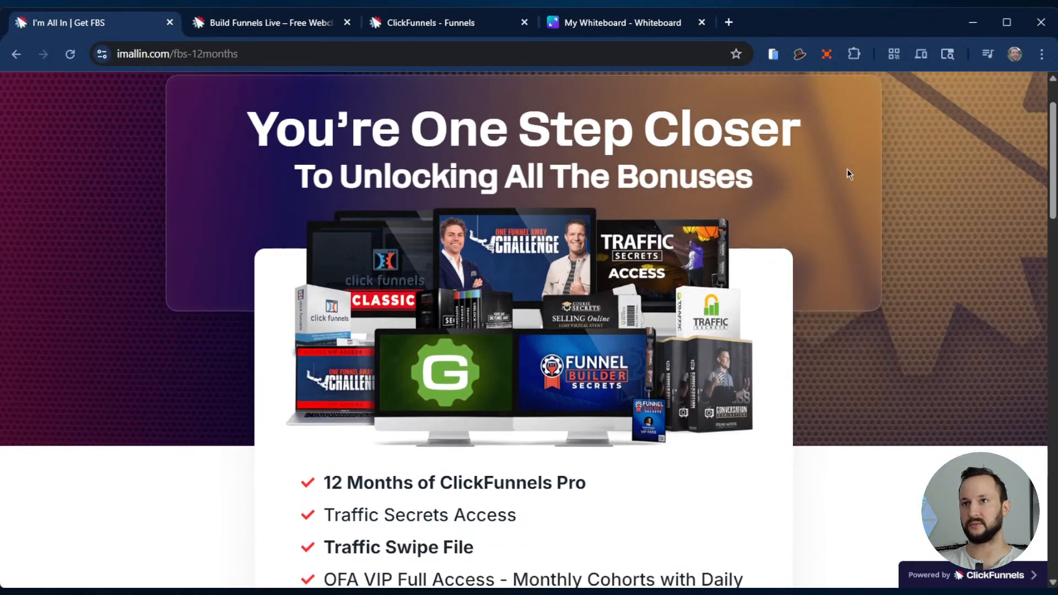
pyautogui.scroll(1, 851, 193)
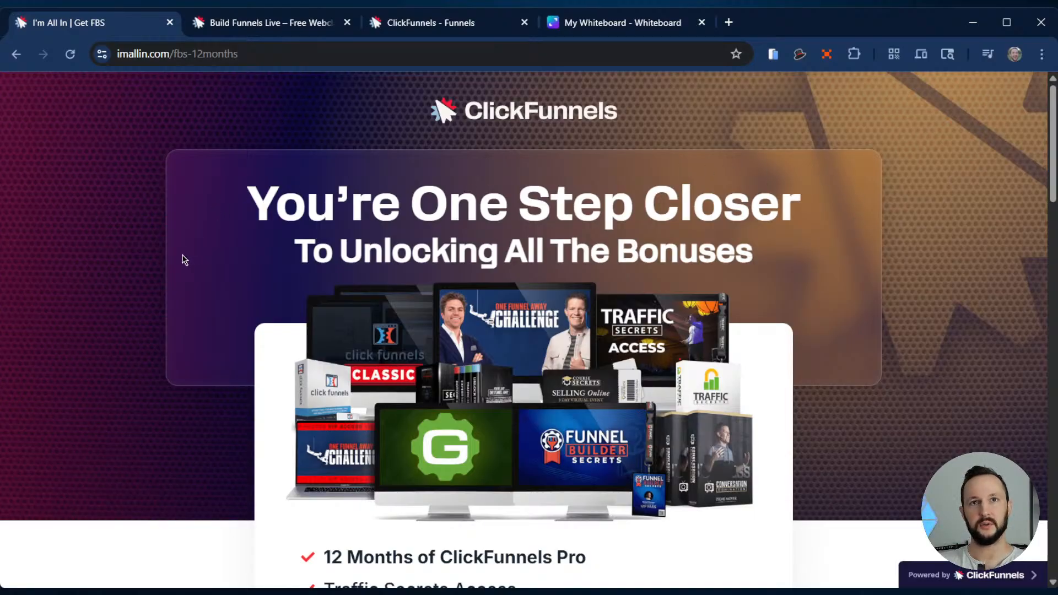
pyautogui.scroll(-2, 183, 251)
pyautogui.scroll(2, 199, 226)
pyautogui.scroll(-3, 851, 196)
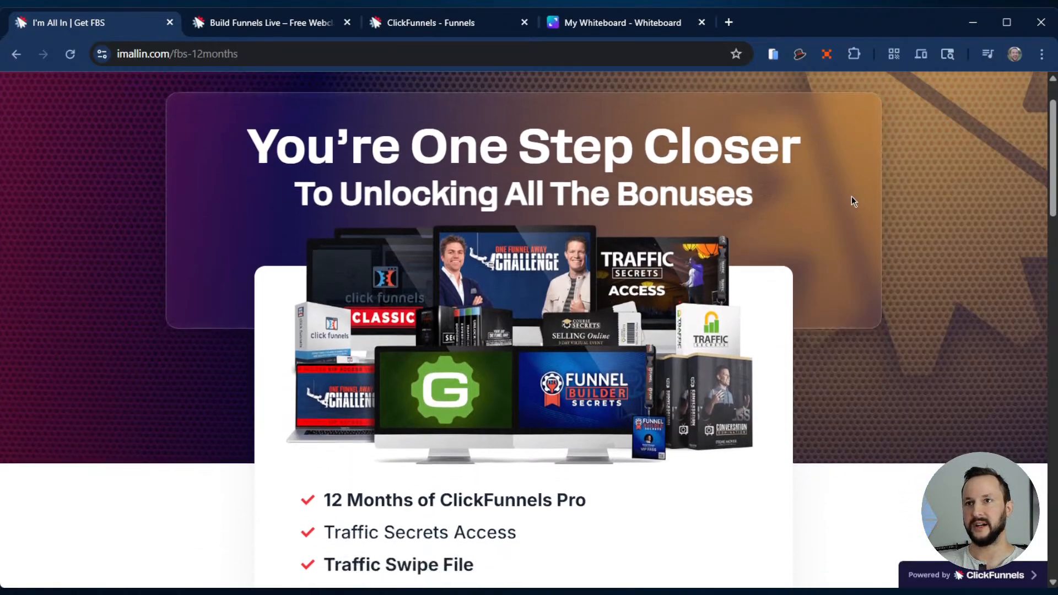
pyautogui.scroll(3, 850, 200)
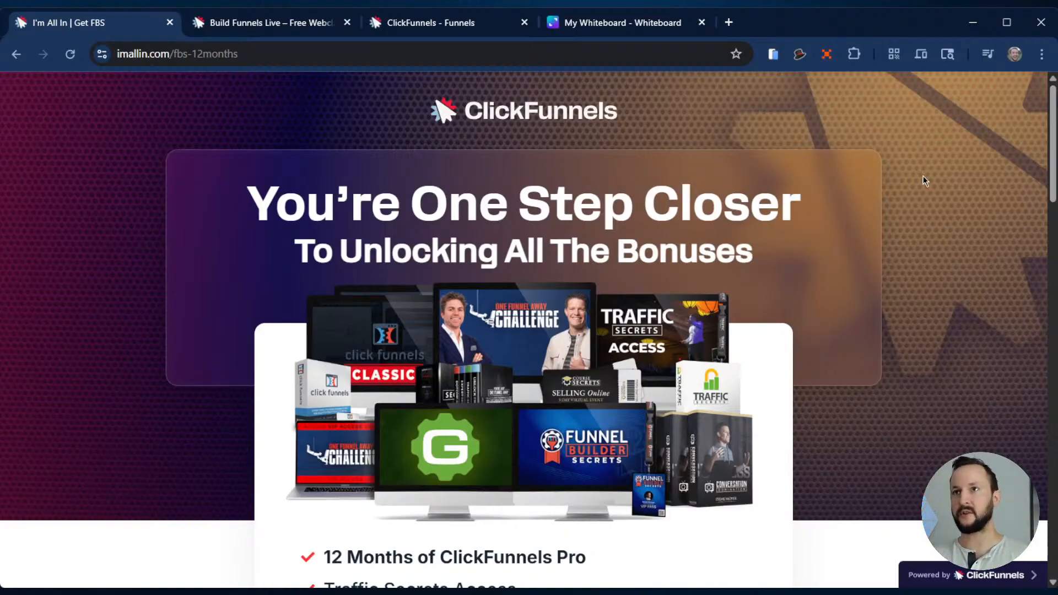
pyautogui.scroll(-2, 923, 176)
pyautogui.scroll(2, 921, 183)
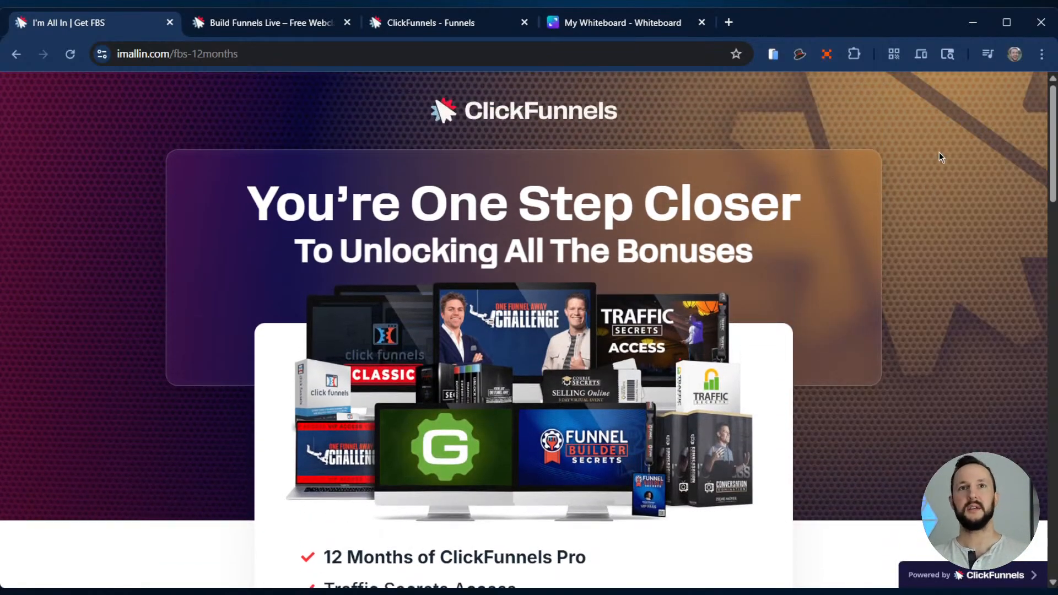
pyautogui.scroll(-3, 946, 155)
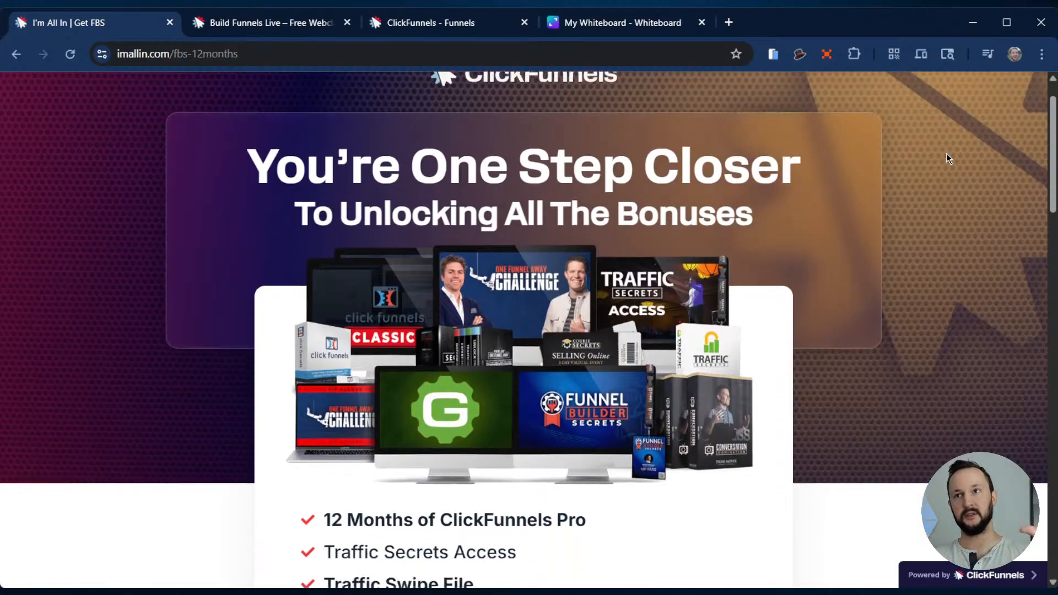
pyautogui.scroll(-1, 944, 154)
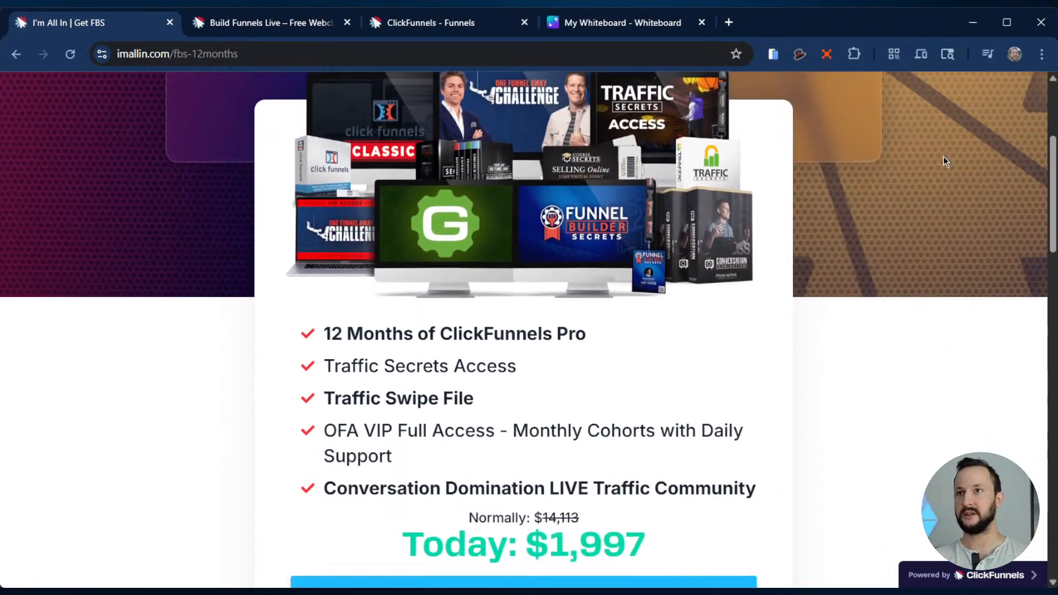
pyautogui.scroll(3, 943, 156)
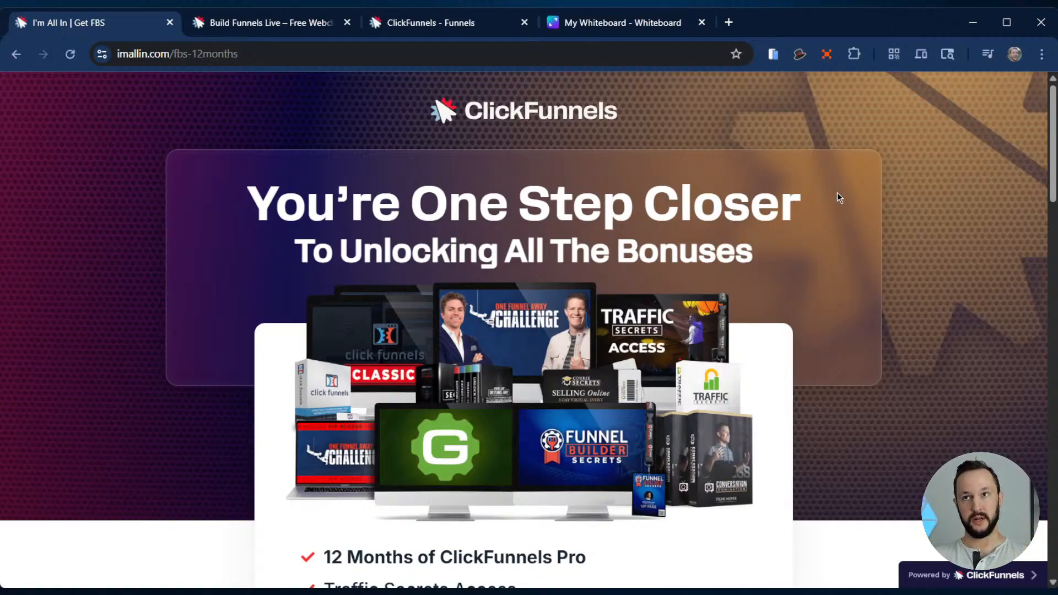
pyautogui.scroll(-1, 838, 194)
pyautogui.scroll(1, 864, 237)
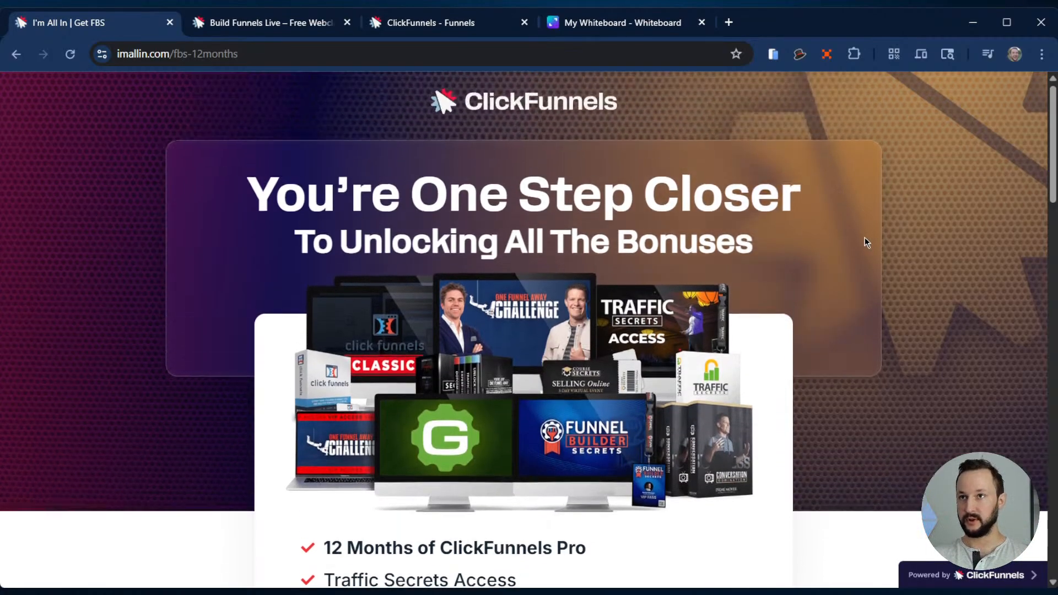
pyautogui.scroll(-1, 848, 188)
pyautogui.scroll(1, 878, 290)
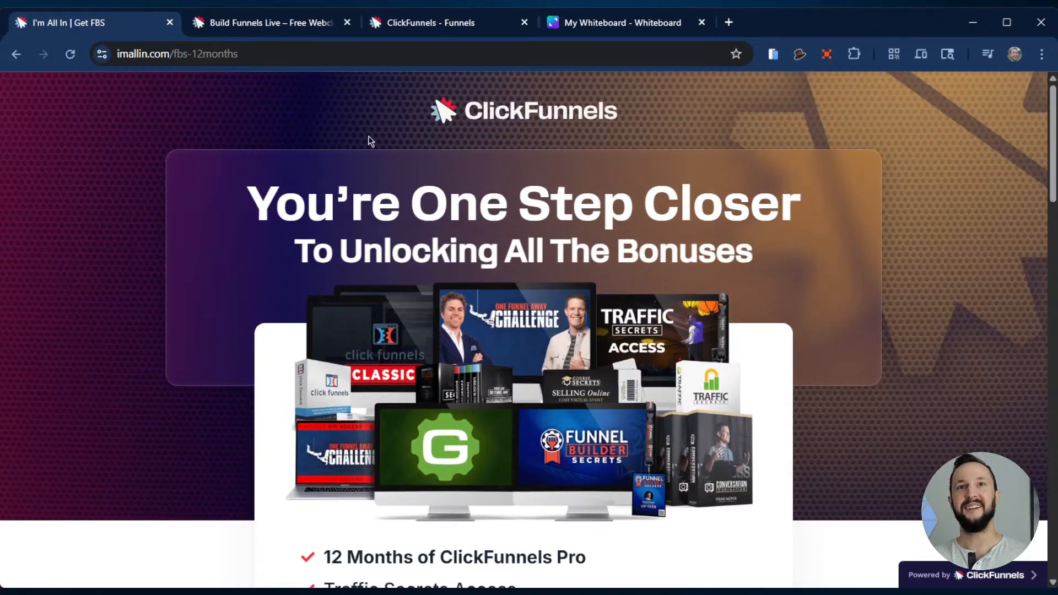
# Switch to the Funnel Drop Friday registration page and examine its web address and event title.
pyautogui.click(281, 23)
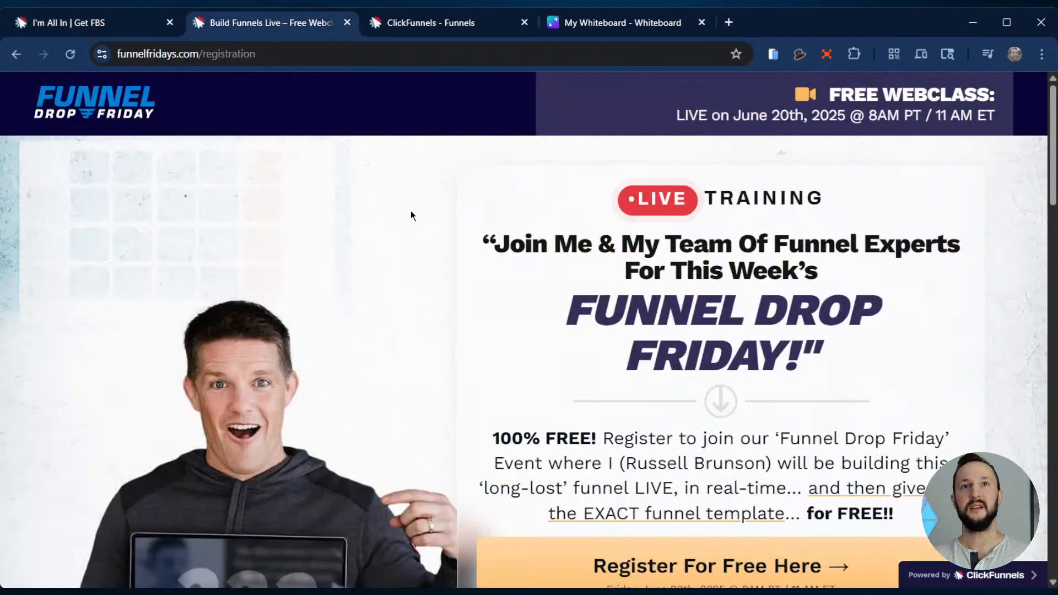
pyautogui.click(207, 51)
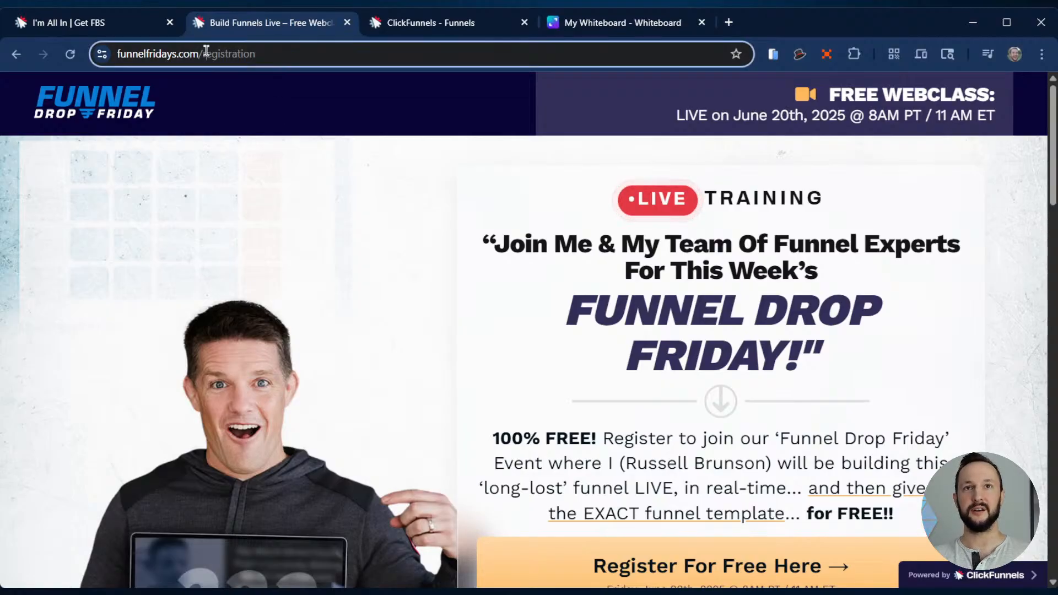
pyautogui.click(265, 54)
pyautogui.click(554, 275)
pyautogui.moveTo(554, 314); pyautogui.dragTo(871, 354)
pyautogui.click(868, 353)
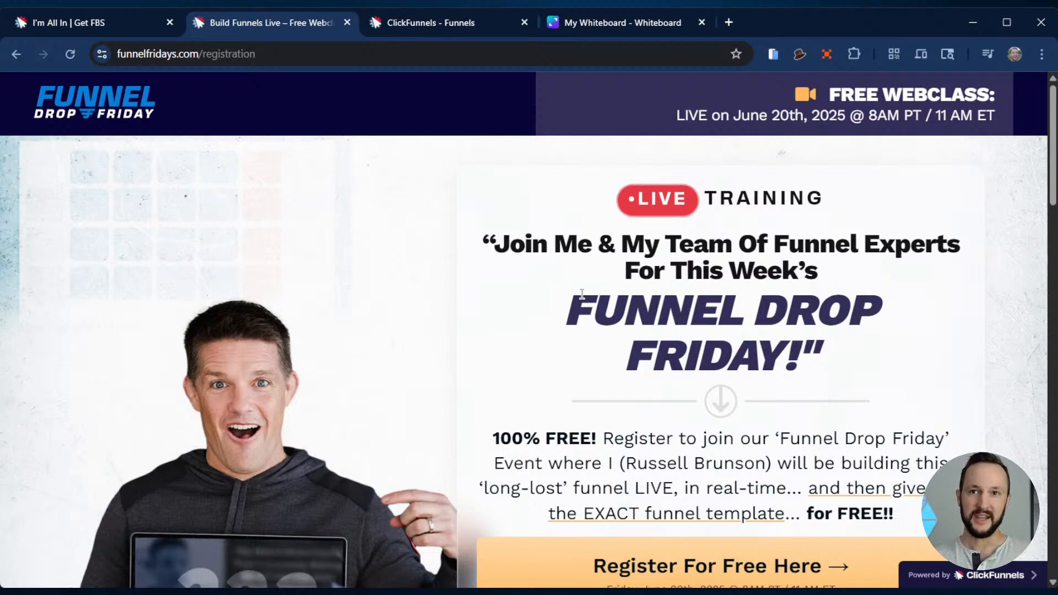
# Examine the free training description, registration call to action and countdown on the Funnel Drop Friday page.
pyautogui.scroll(-4, 582, 294)
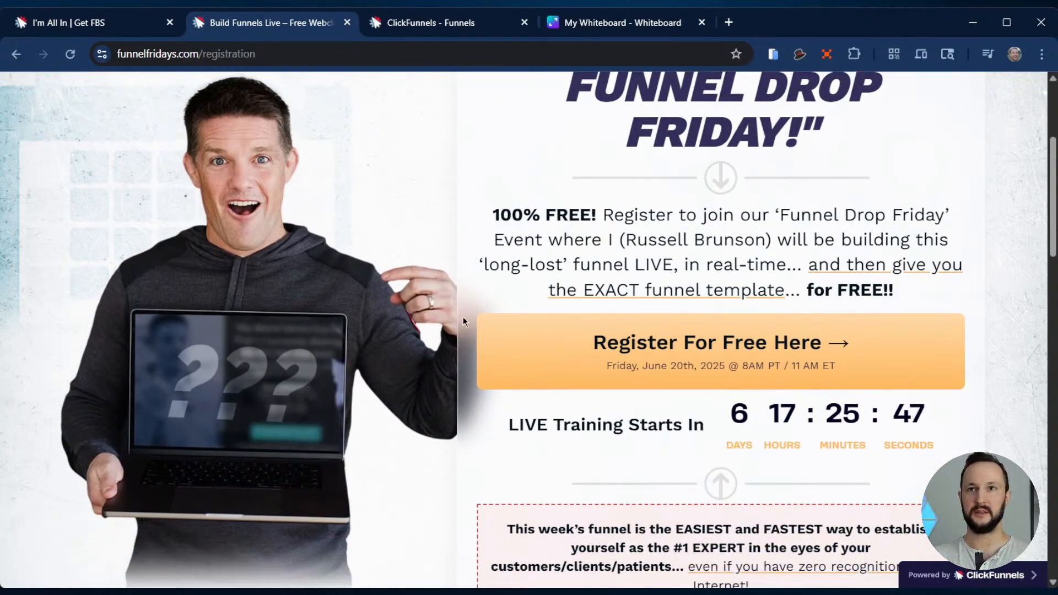
pyautogui.scroll(3, 469, 259)
pyautogui.scroll(1, 478, 226)
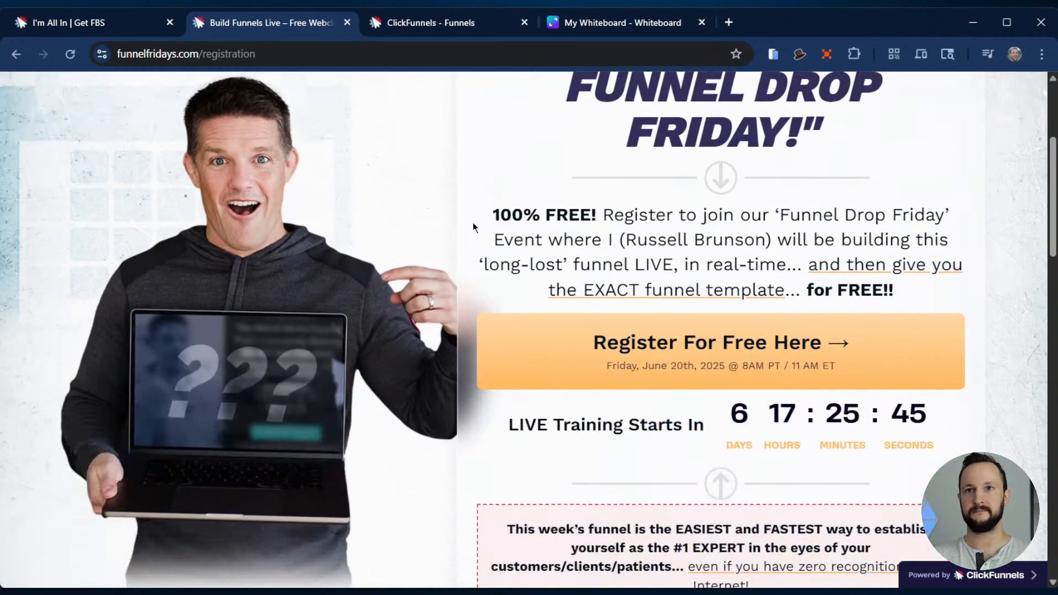
pyautogui.scroll(-4, 482, 204)
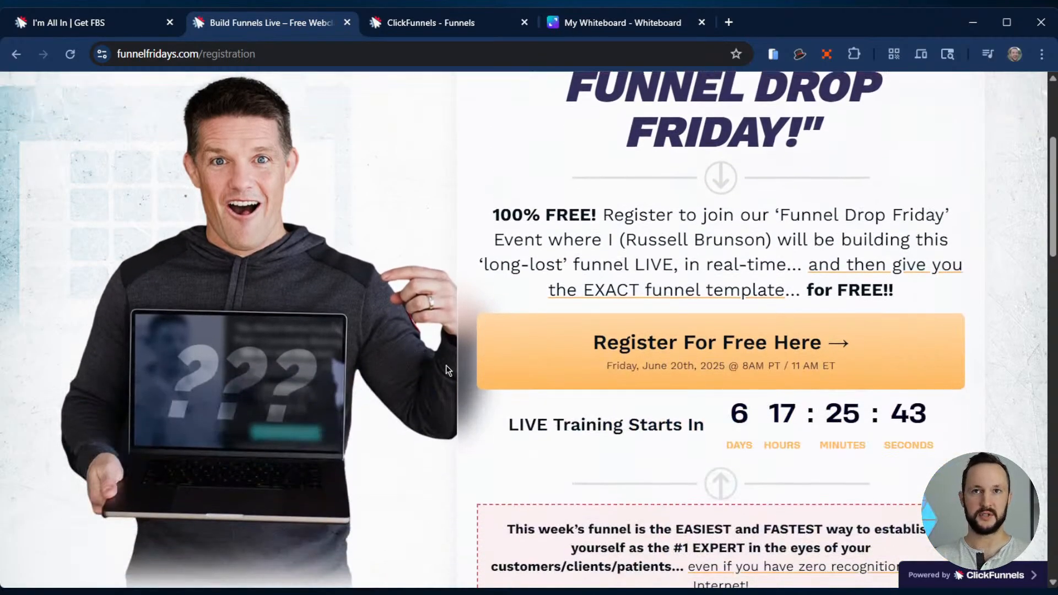
pyautogui.scroll(-1, 401, 362)
pyautogui.scroll(1, 401, 360)
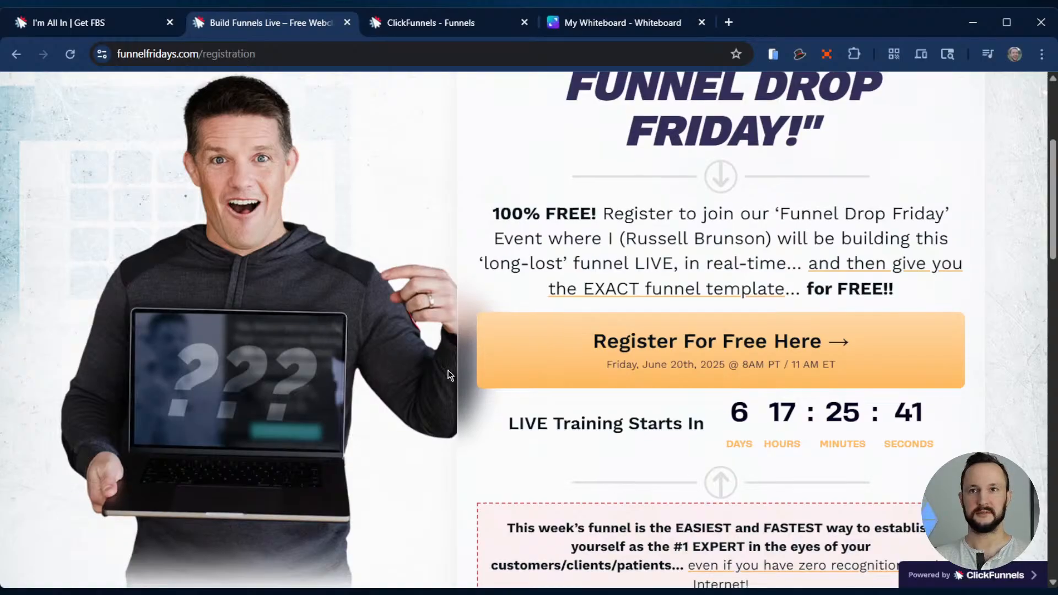
pyautogui.scroll(-1, 450, 375)
pyautogui.scroll(2, 467, 300)
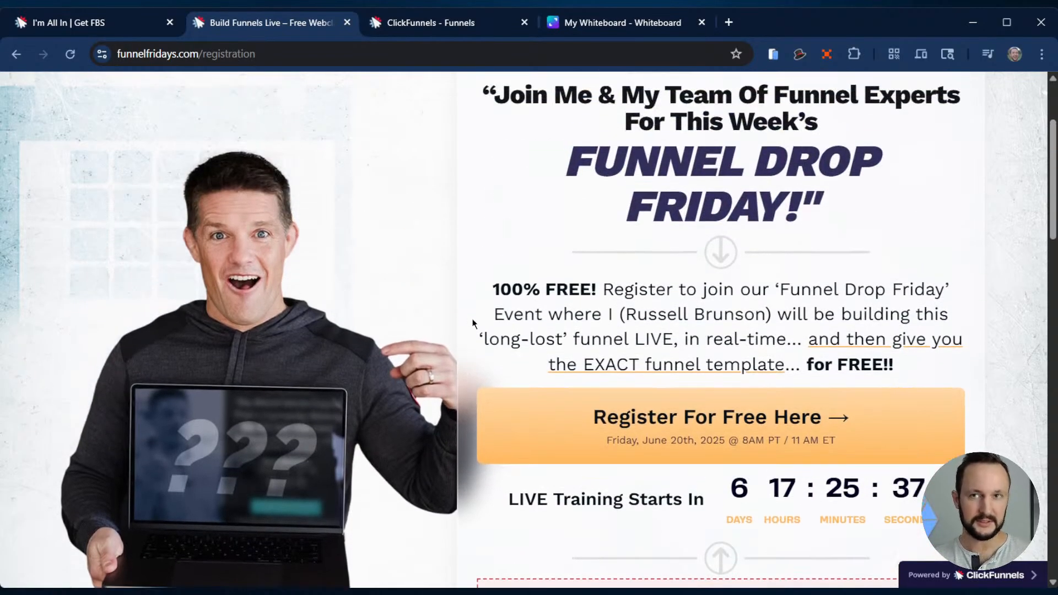
pyautogui.scroll(2, 473, 322)
pyautogui.scroll(-2, 474, 326)
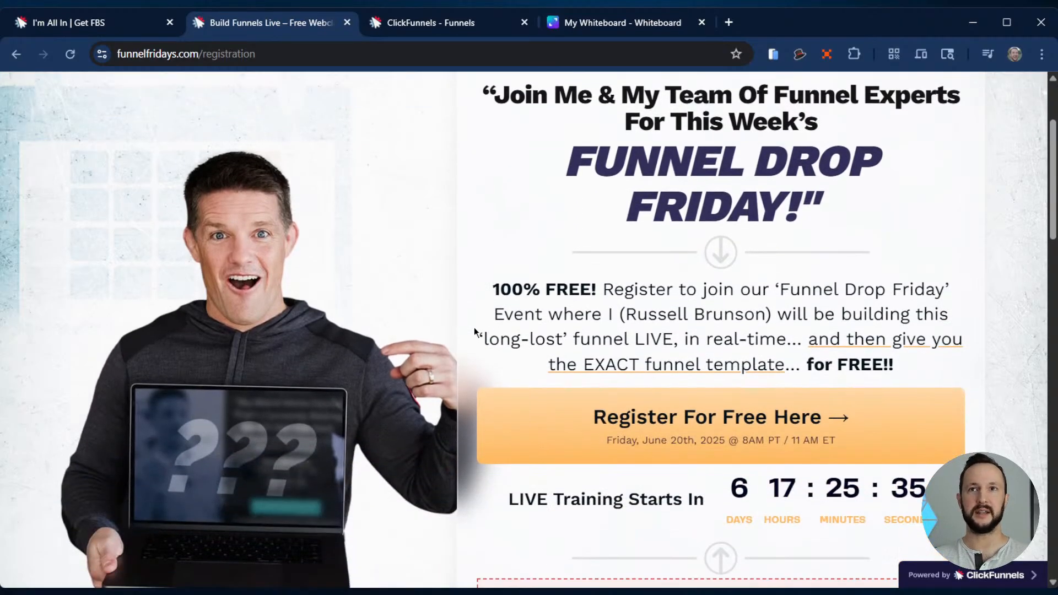
pyautogui.scroll(-1, 472, 327)
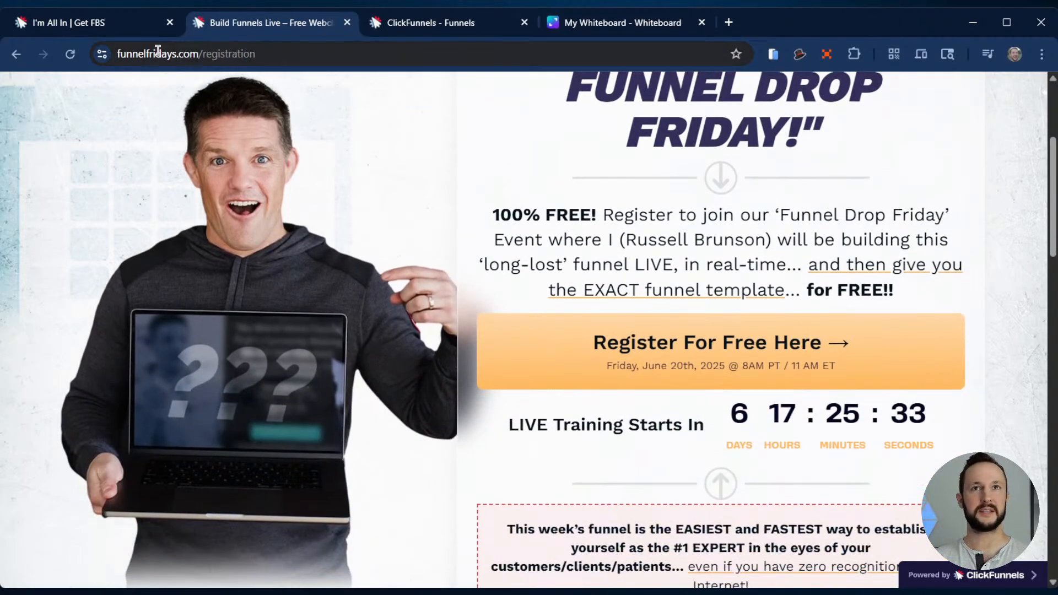
# Return to the 12-month ClickFunnels offer page and open the browser's developer tools on it.
pyautogui.click(133, 29)
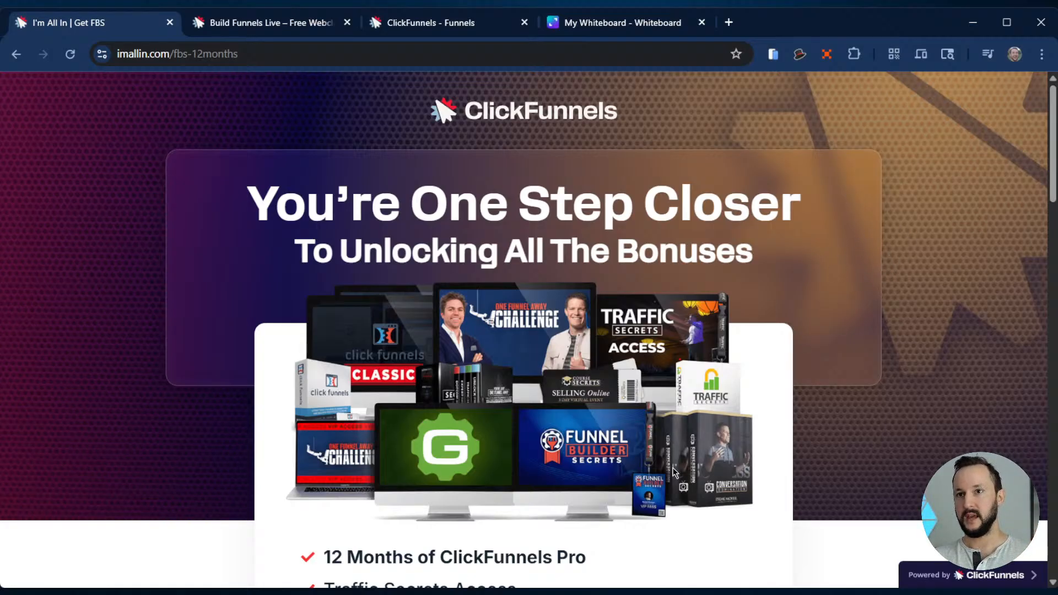
pyautogui.hotkey('ctrl', 'shift', 'i')
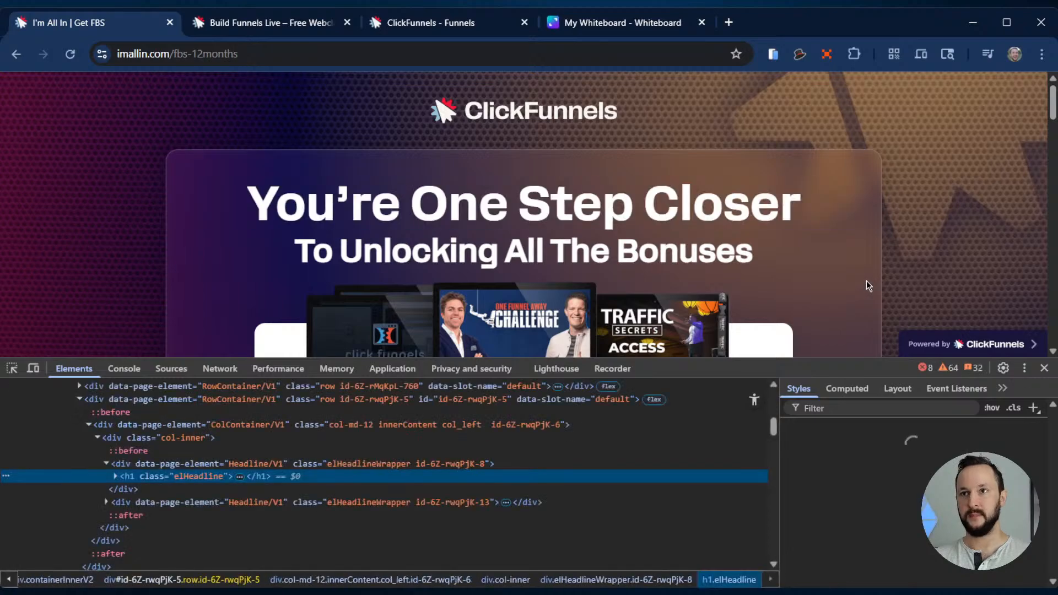
pyautogui.hotkey('ctrl', 'shift', 'i')
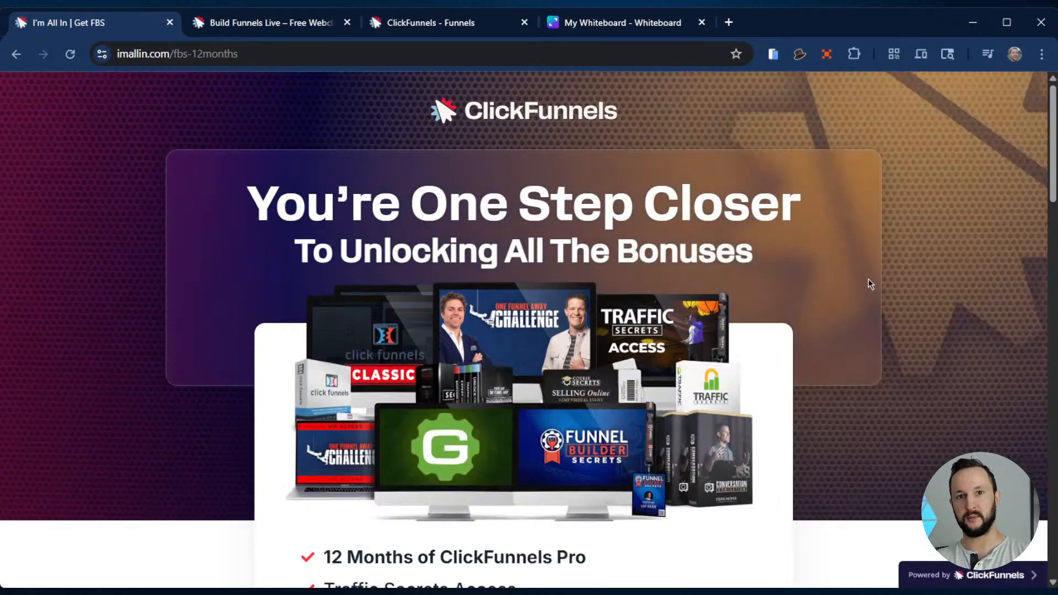
pyautogui.hotkey('ctrl', 'shift', 'i')
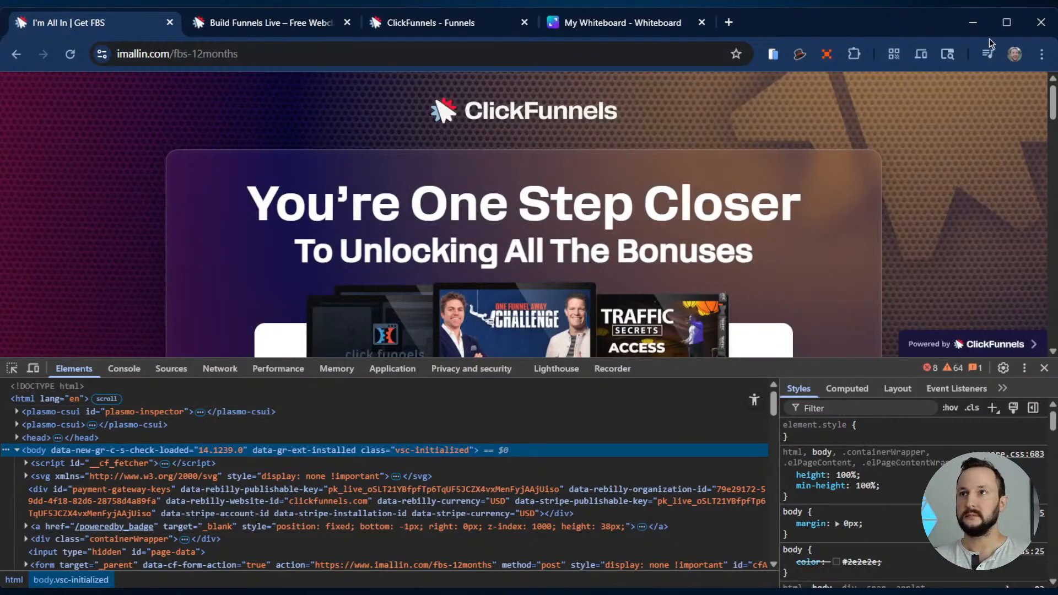
# Maximize the browser window, inspect the translucent row behind the "You're One Step Closer" headline, and locate it in the page markup.
pyautogui.click(1007, 22)
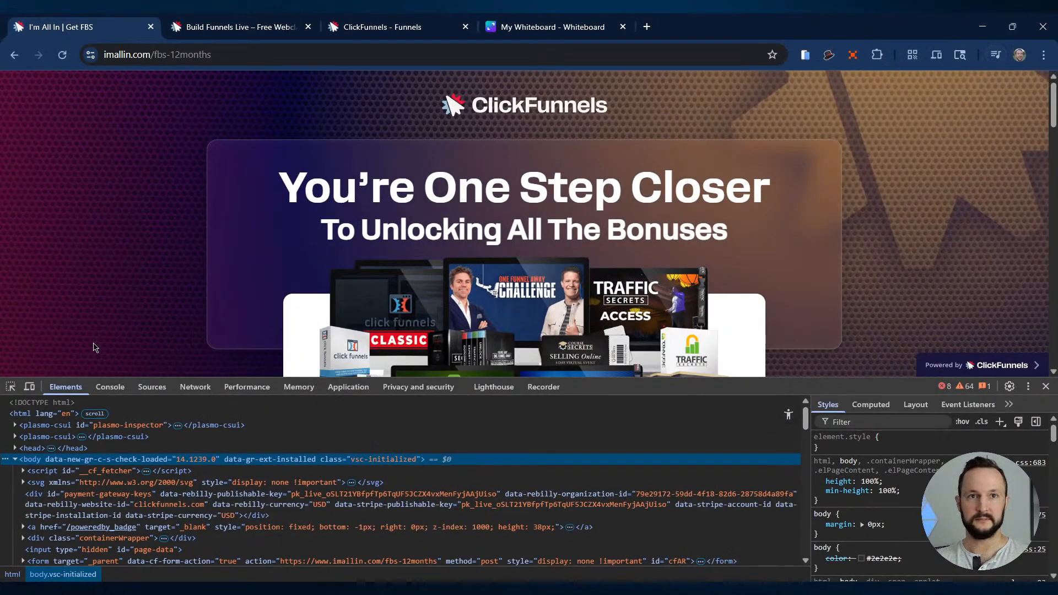
pyautogui.click(11, 392)
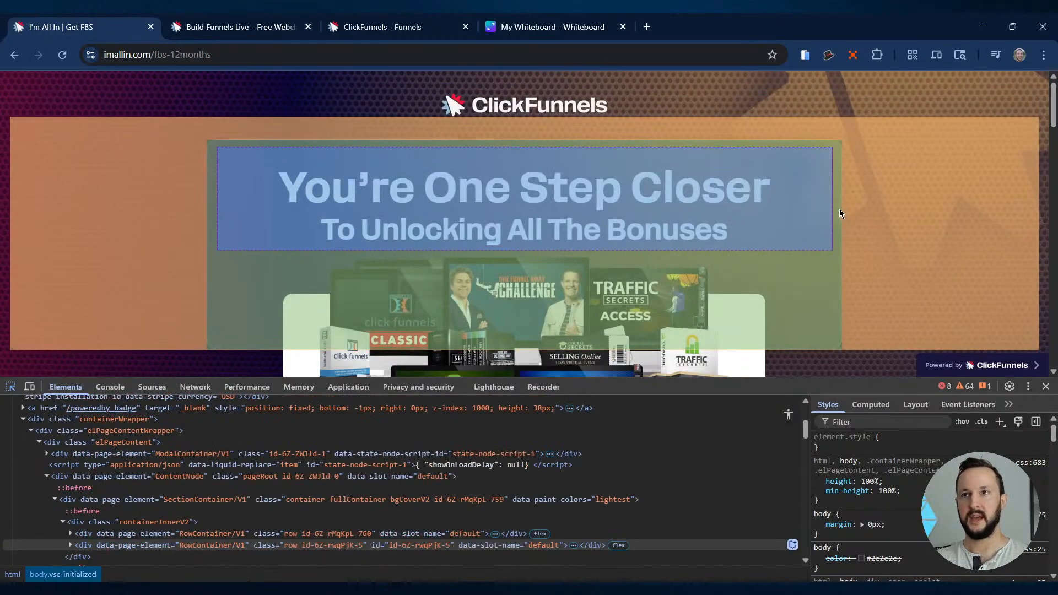
pyautogui.click(839, 209)
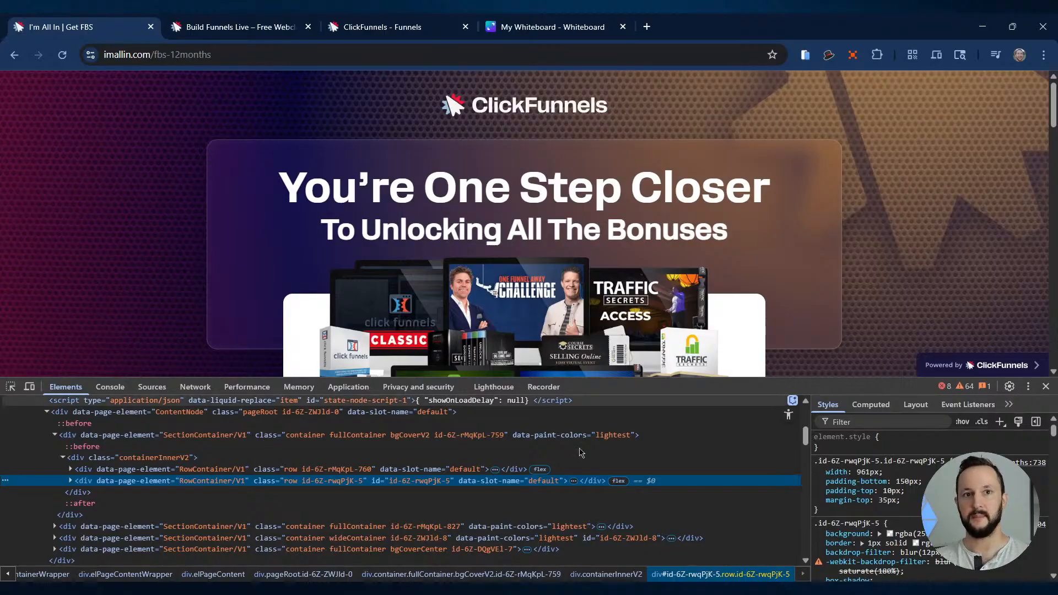
pyautogui.scroll(6, 232, 516)
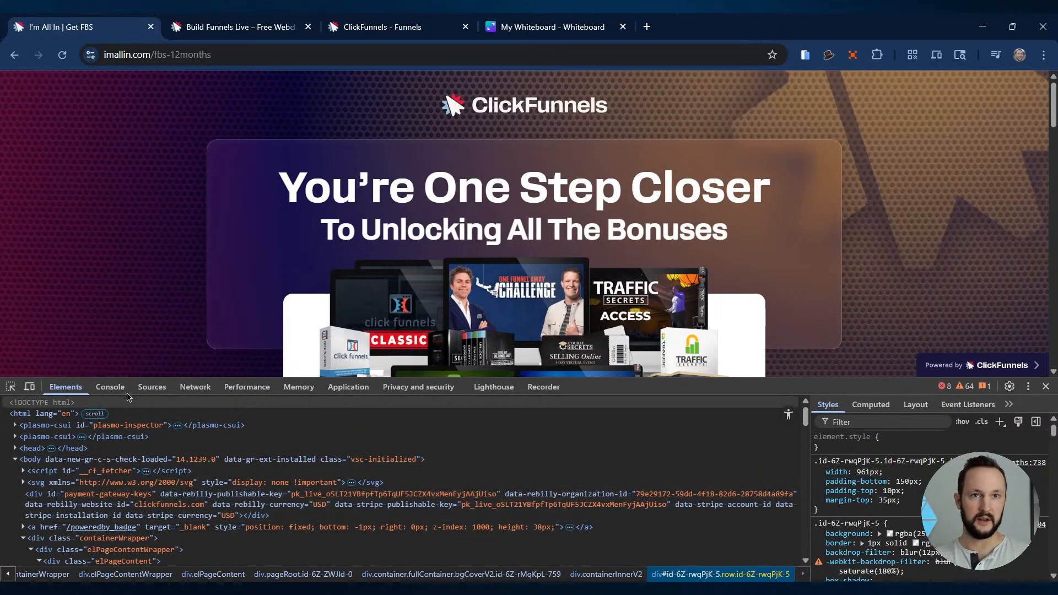
pyautogui.scroll(-4, 270, 416)
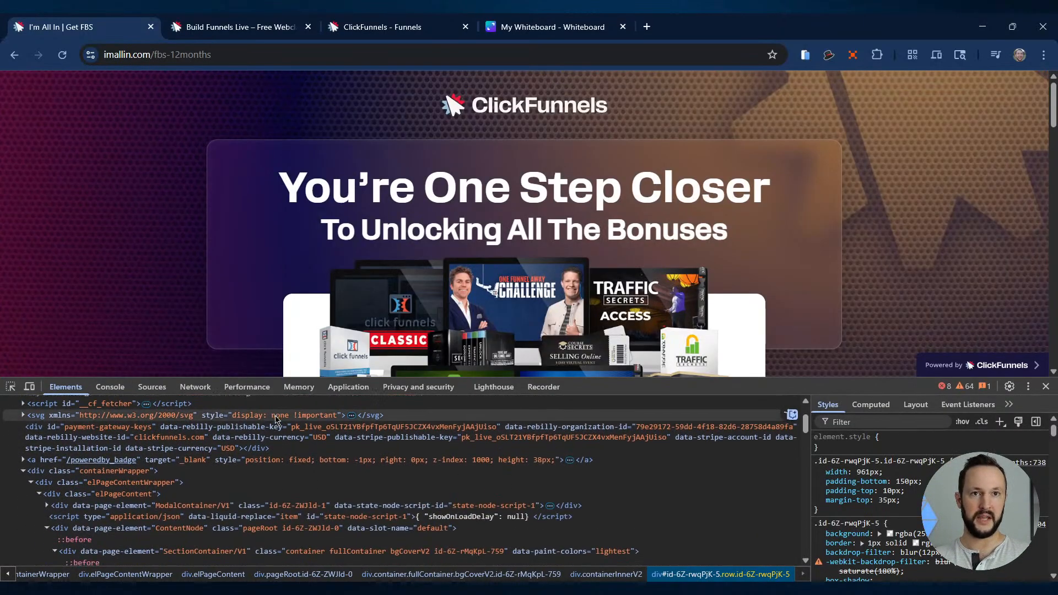
pyautogui.scroll(-2, 266, 484)
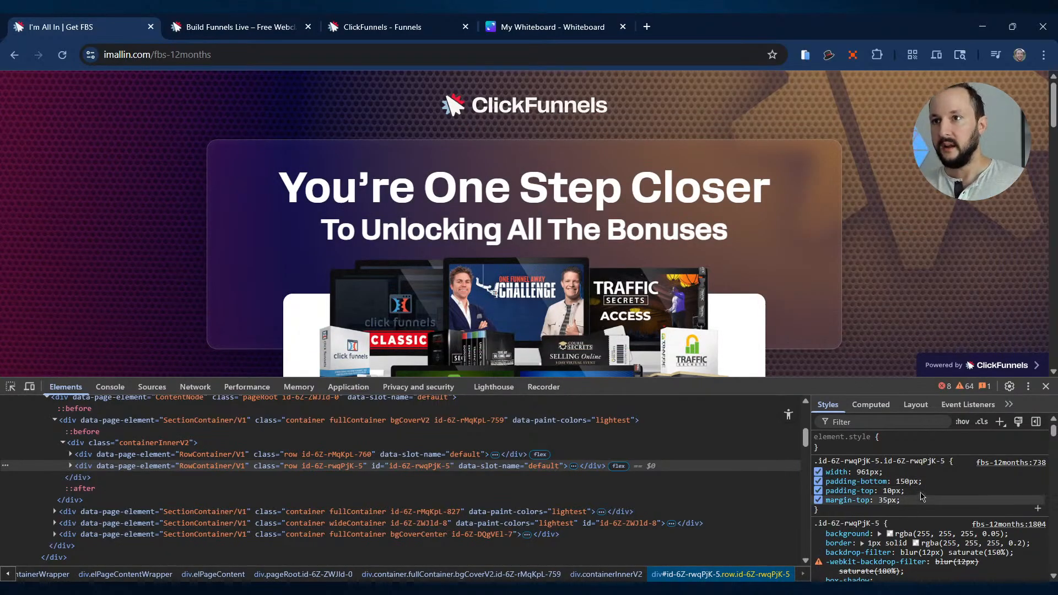
# Copy the declaration "backdrop-filter: blur(12px) saturate(150%)" from the inspected row's CSS styles.
pyautogui.scroll(-1, 931, 489)
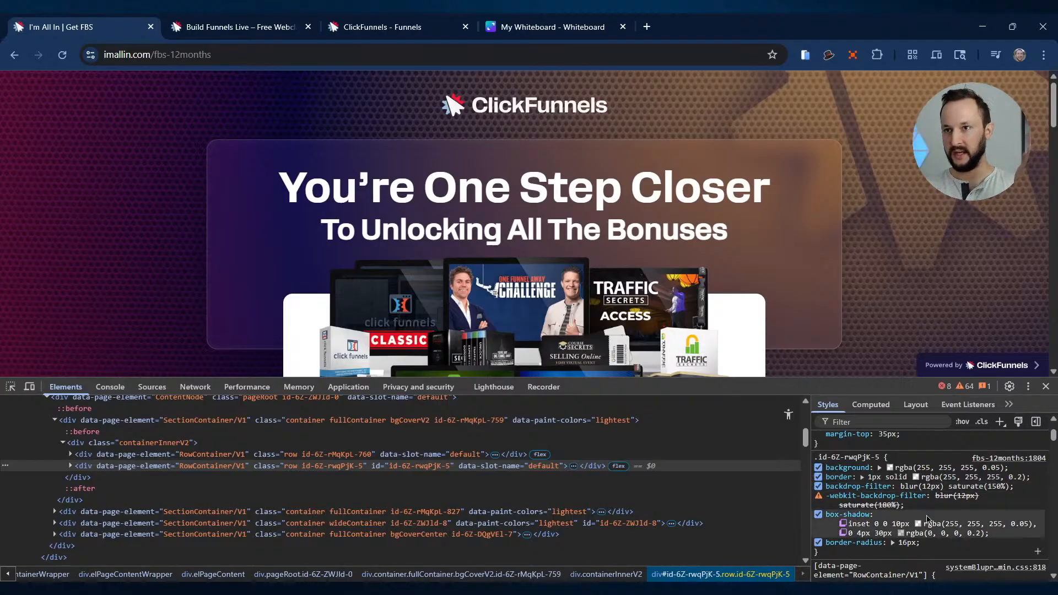
pyautogui.moveTo(894, 492)
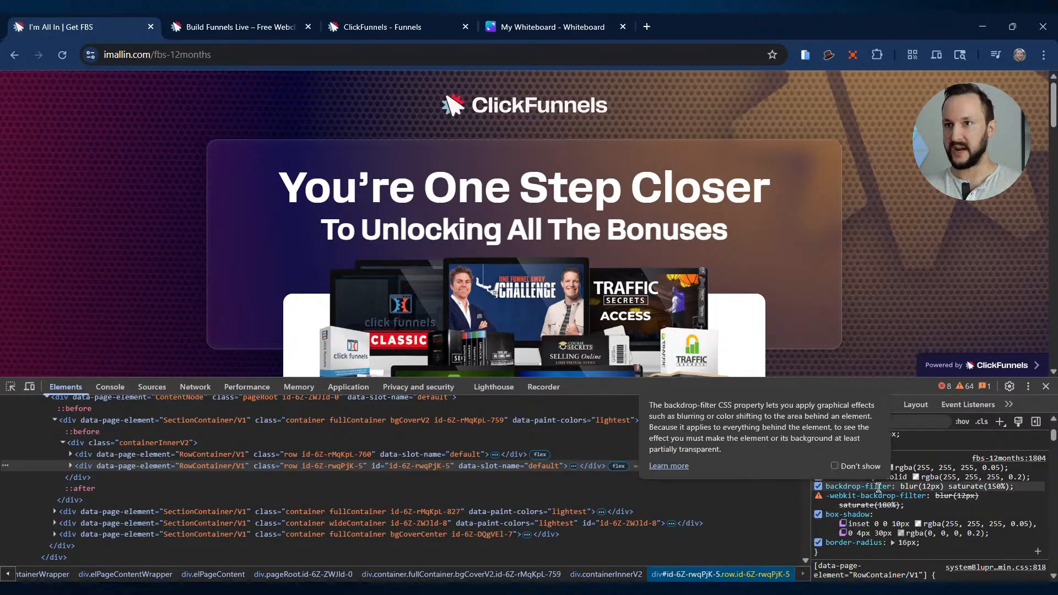
pyautogui.click(1009, 486)
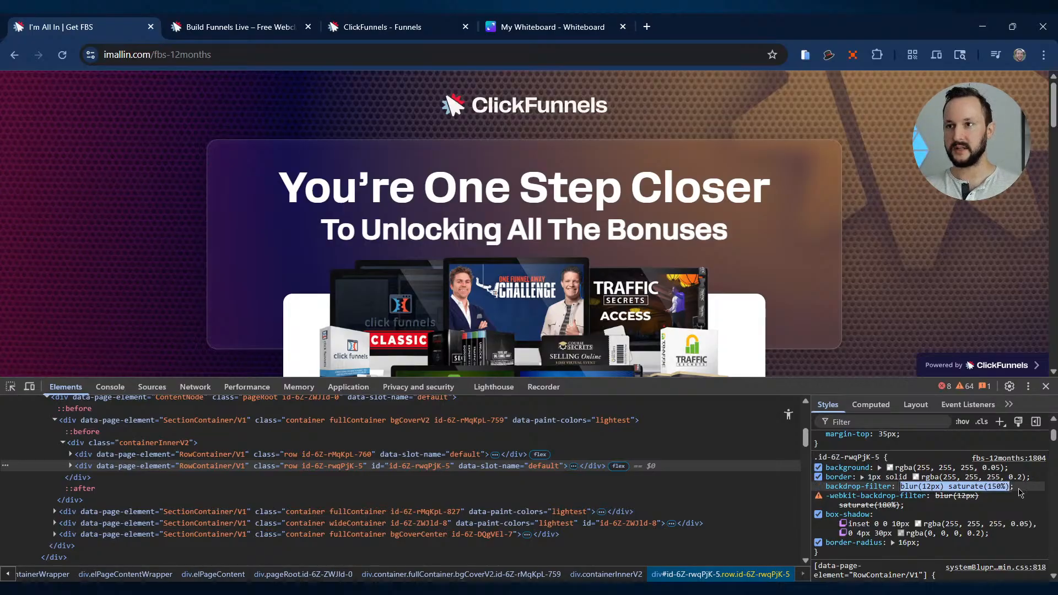
pyautogui.moveTo(1013, 487); pyautogui.dragTo(830, 486)
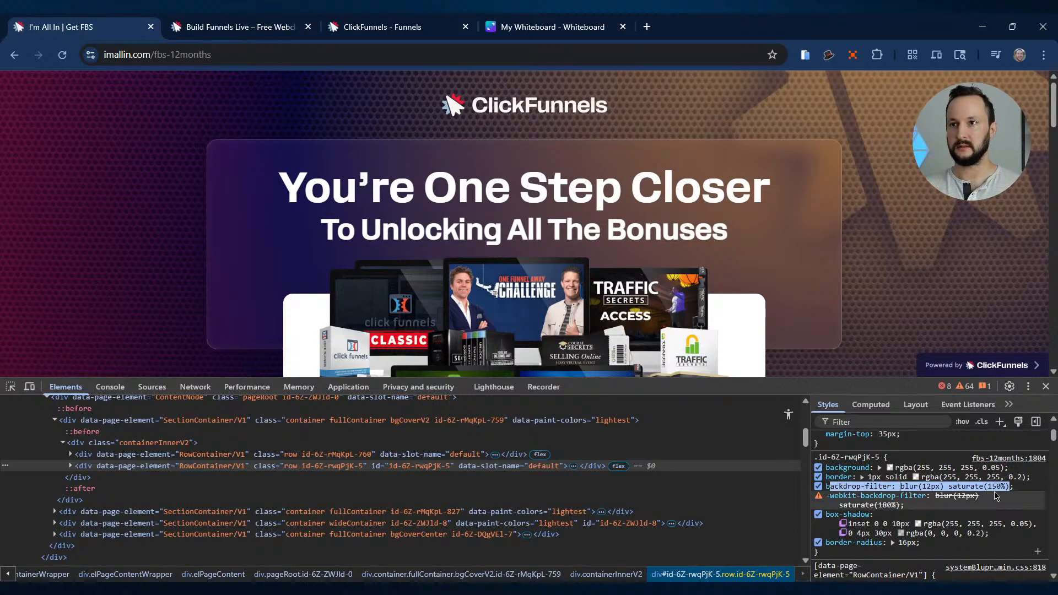
pyautogui.moveTo(1012, 486); pyautogui.dragTo(826, 487)
pyautogui.hotkey('ctrl', 'c')
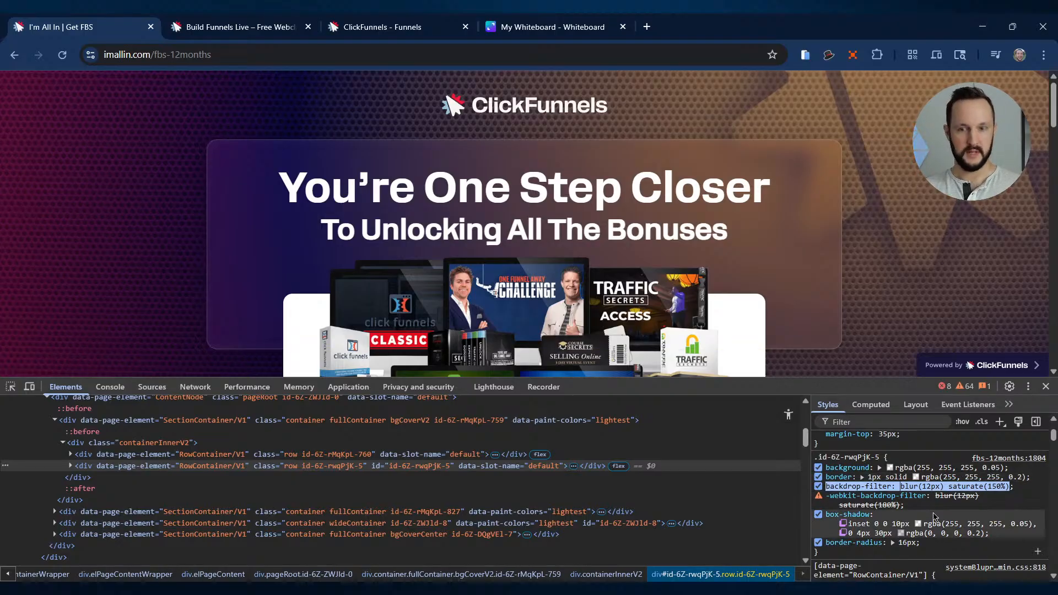
# Switch to the ClickFunnels page editor, open the page's custom CSS code and highlight the existing #blurbg rule.
pyautogui.click(391, 28)
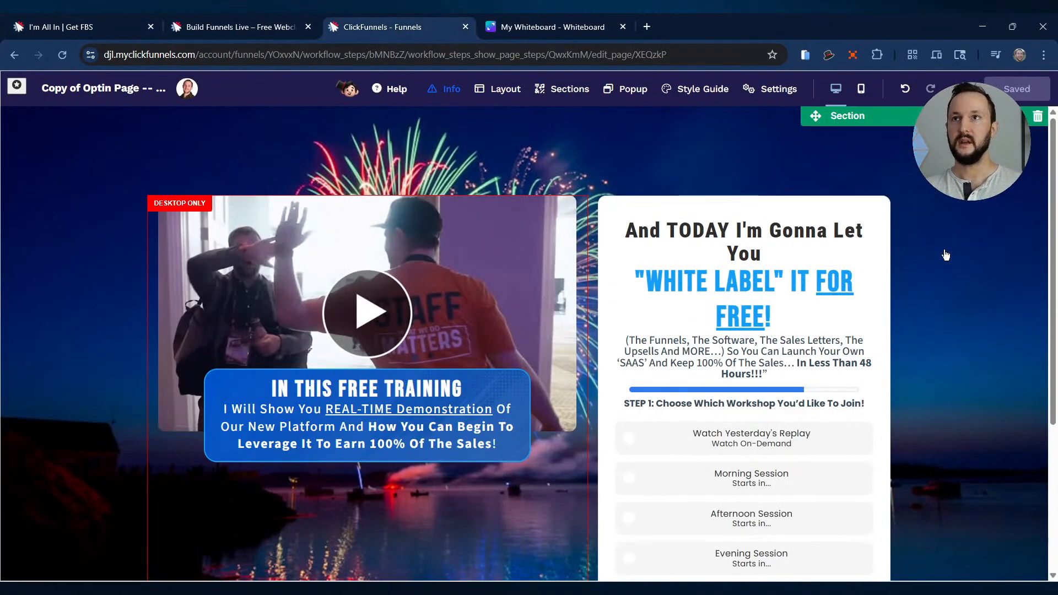
pyautogui.click(773, 91)
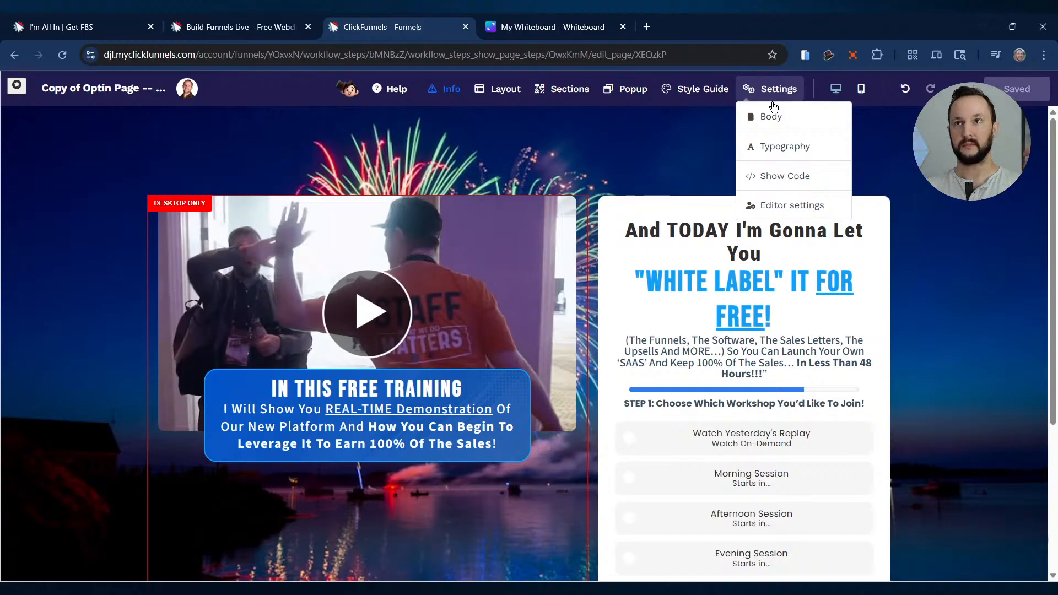
pyautogui.click(780, 176)
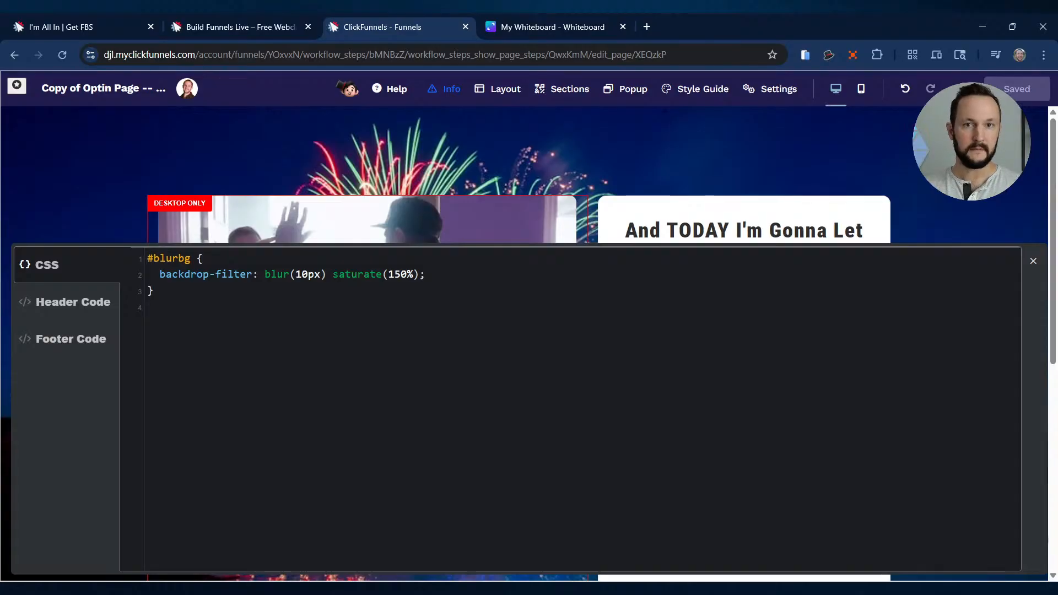
pyautogui.click(275, 328)
pyautogui.moveTo(275, 328); pyautogui.dragTo(147, 255)
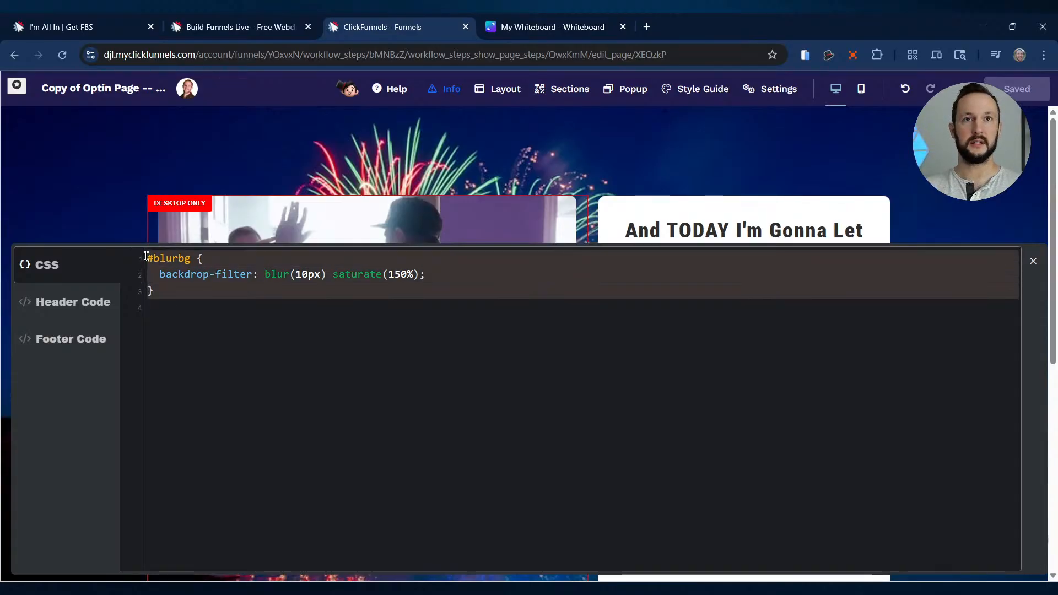
# Paste the copied backdrop-filter declaration on a new line below the #blurbg rule, leaving empty lines between them.
pyautogui.click(286, 453)
pyautogui.press('Return')
pyautogui.press('Return')
pyautogui.hotkey('ctrl', 'v')
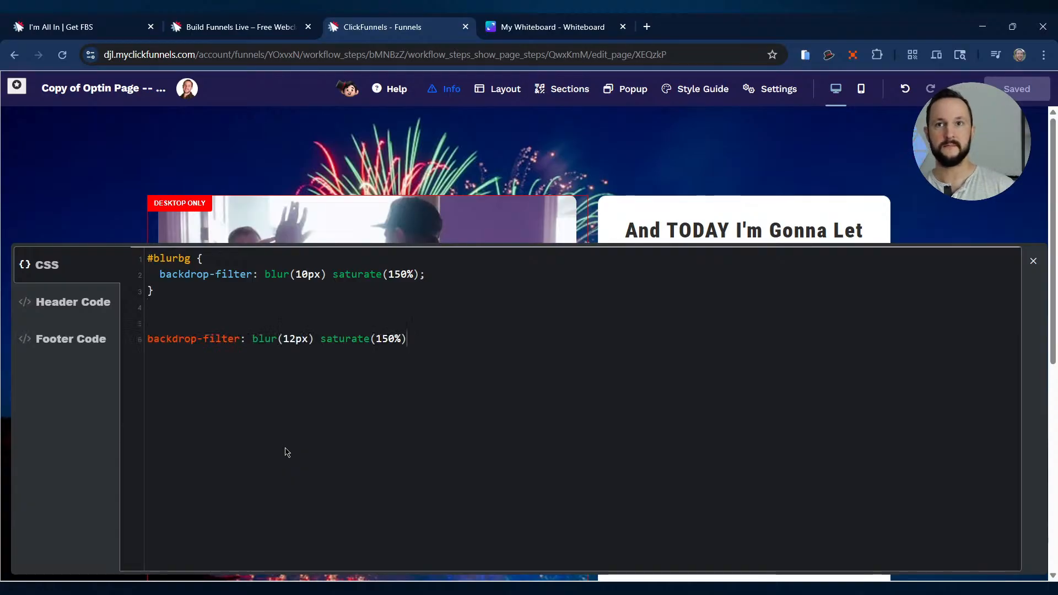
pyautogui.moveTo(428, 339); pyautogui.dragTo(132, 348)
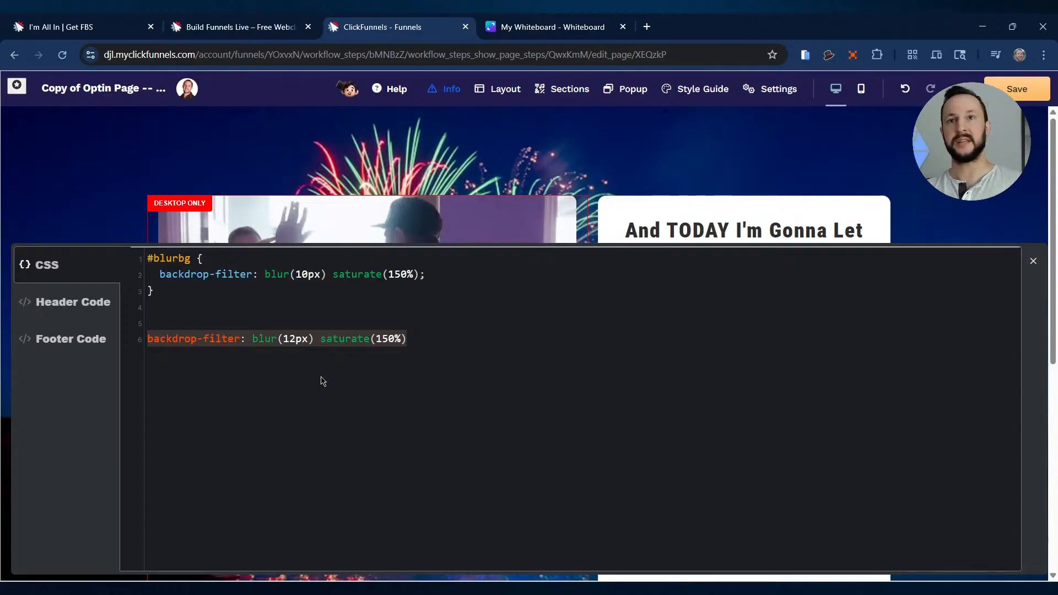
pyautogui.click(341, 339)
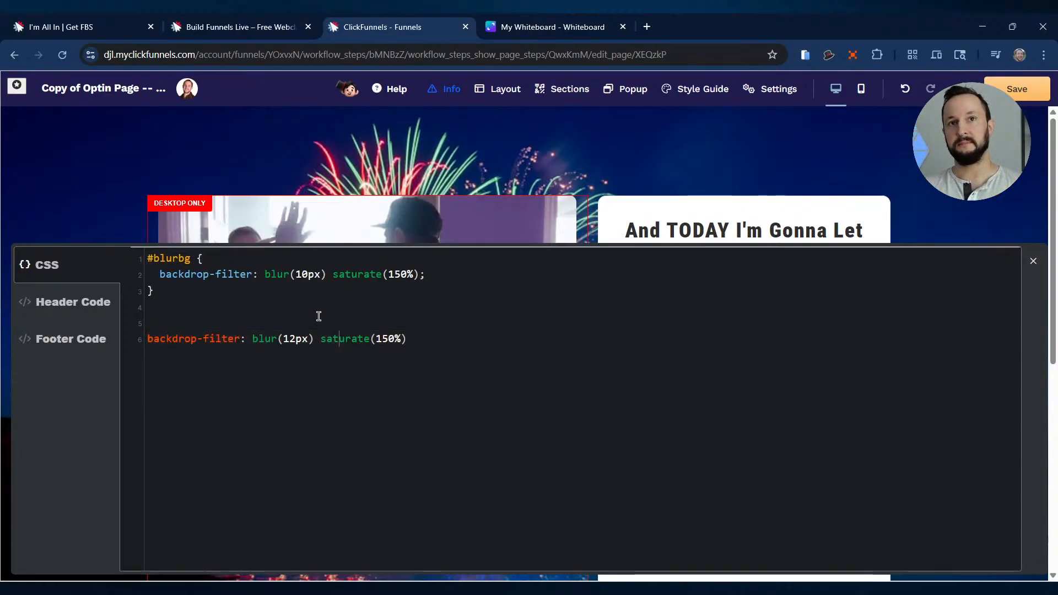
# Examine the #blurbg selector name and its backdrop-filter rule in the page's CSS, and close the code editor.
pyautogui.click(163, 258)
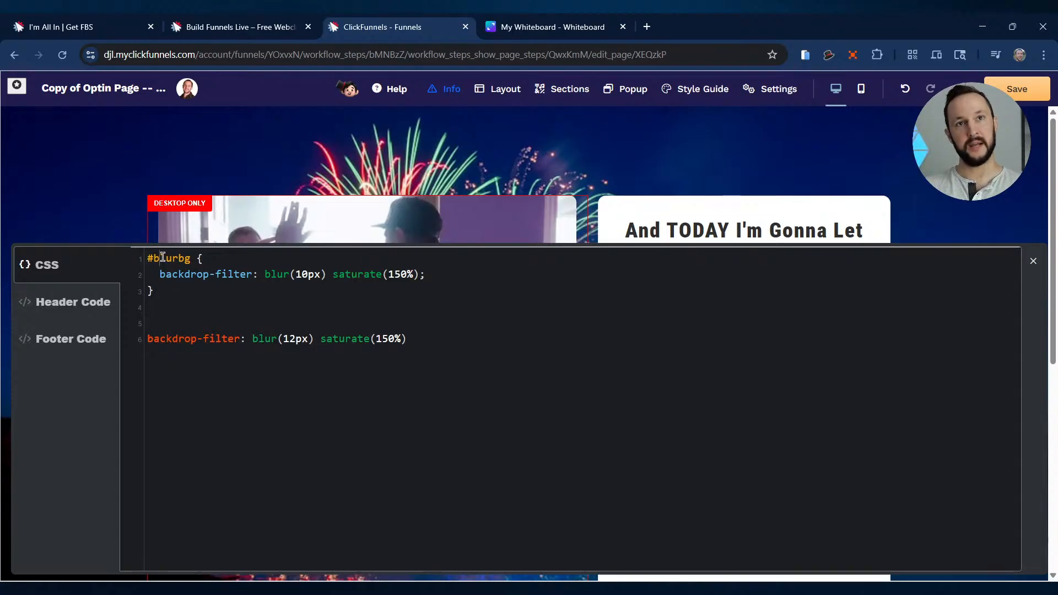
pyautogui.click(210, 315)
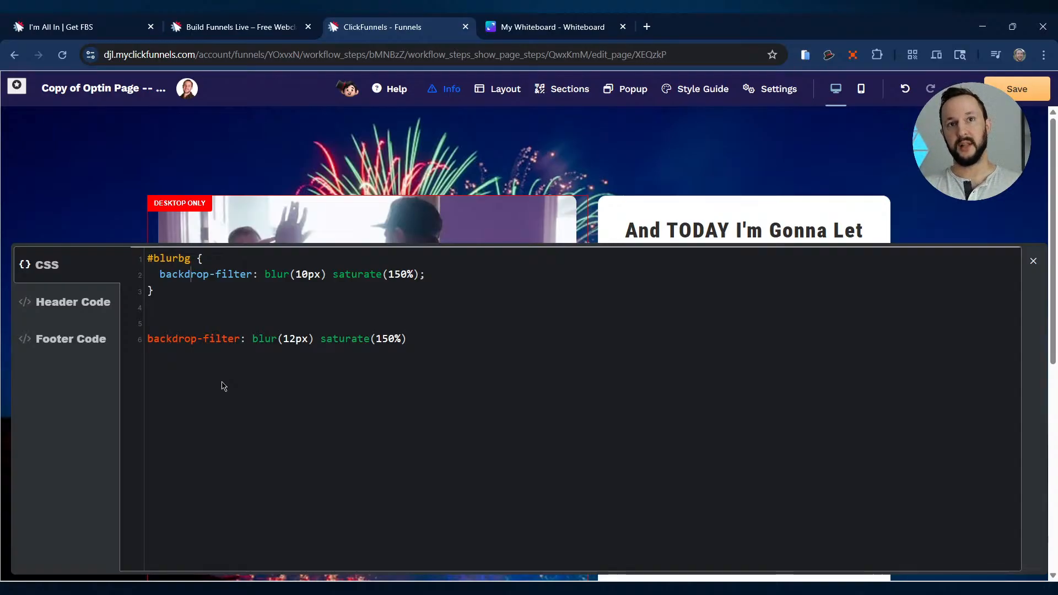
pyautogui.hotkey('shift', 'Down')
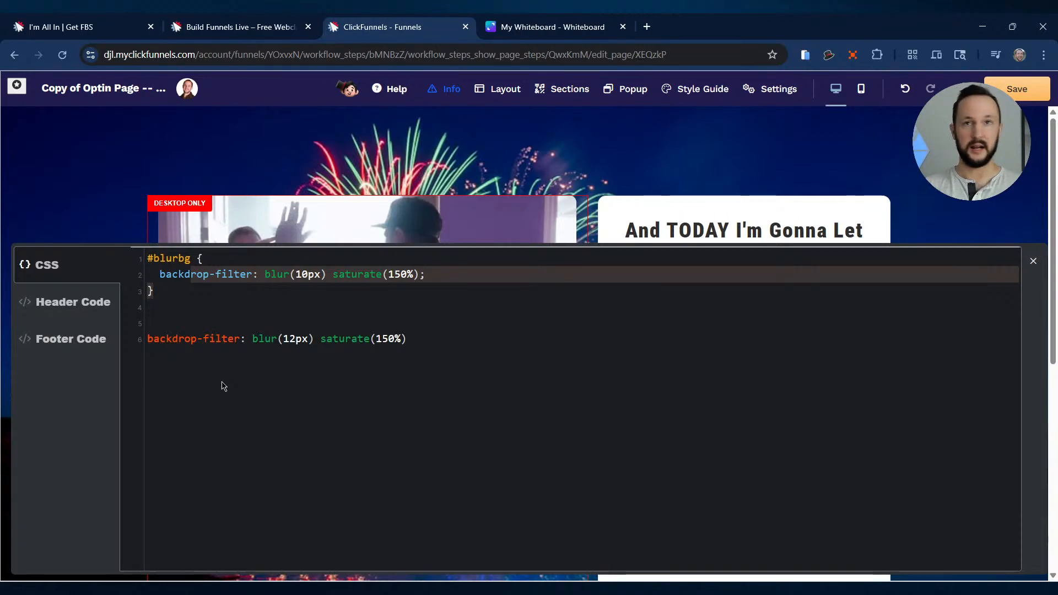
pyautogui.hotkey('shift', 'Up')
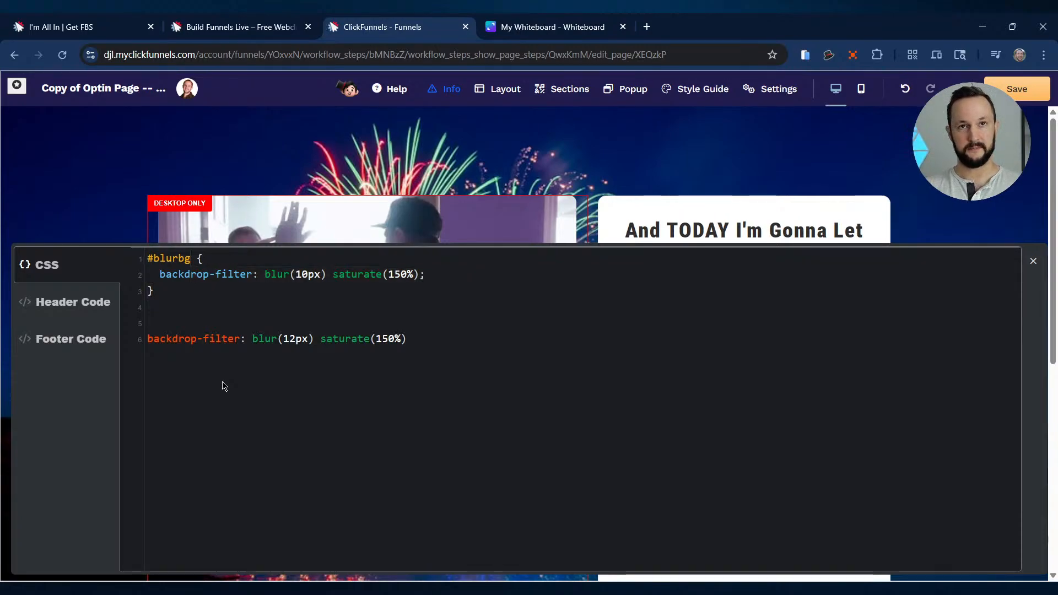
pyautogui.hotkey('shift', 'Left')
pyautogui.hotkey('shift', 'Left')
pyautogui.hotkey('shift', 'Left')
pyautogui.hotkey('shift', 'Left')
pyautogui.hotkey('shift', 'Left')
pyautogui.hotkey('shift', 'Left')
pyautogui.hotkey('shift', 'Left')
pyautogui.hotkey('shift', 'Left')
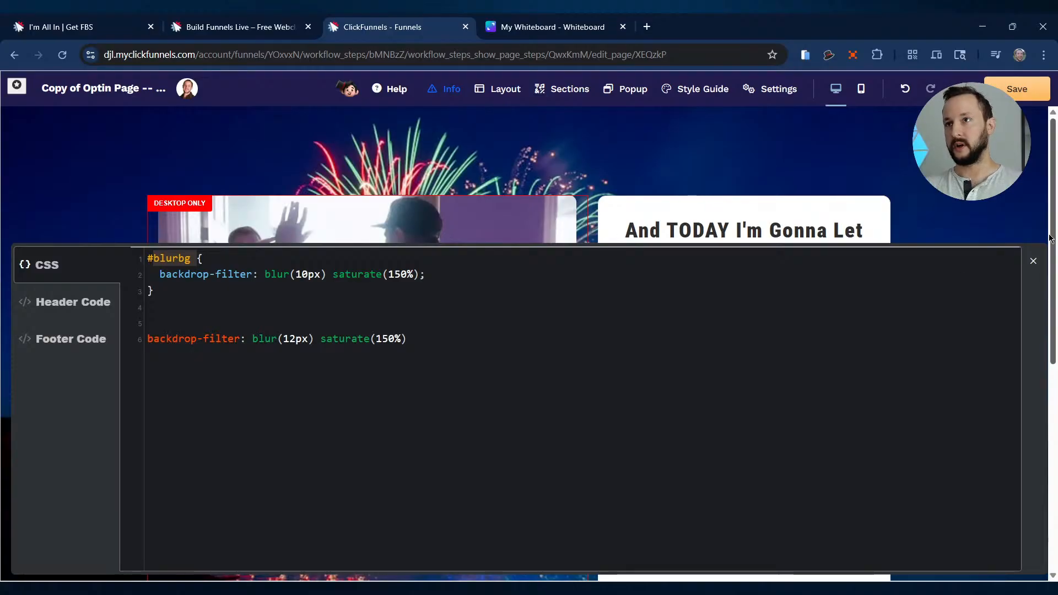
pyautogui.click(227, 273)
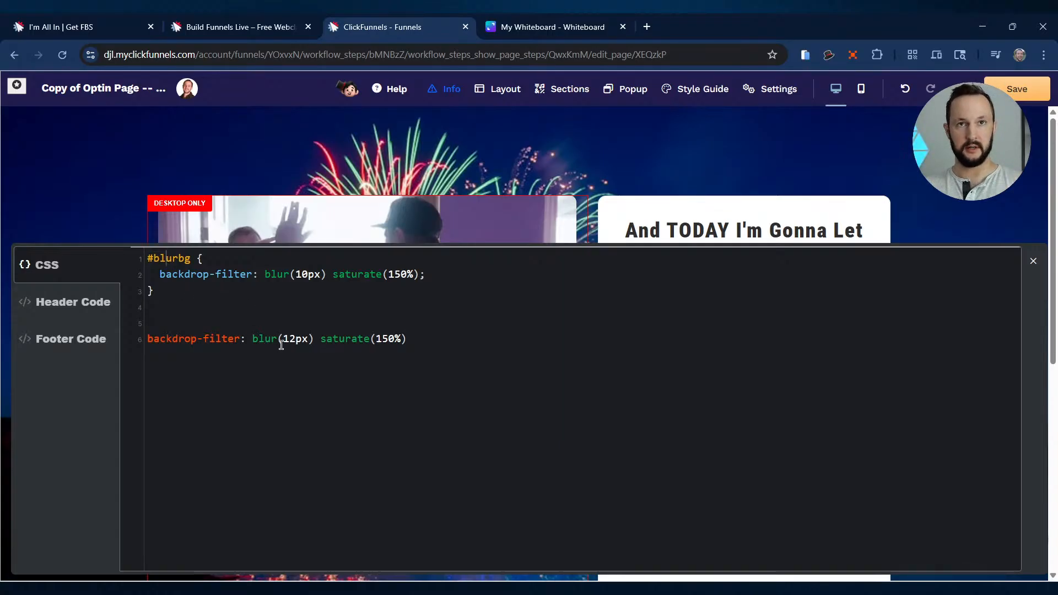
pyautogui.click(1034, 264)
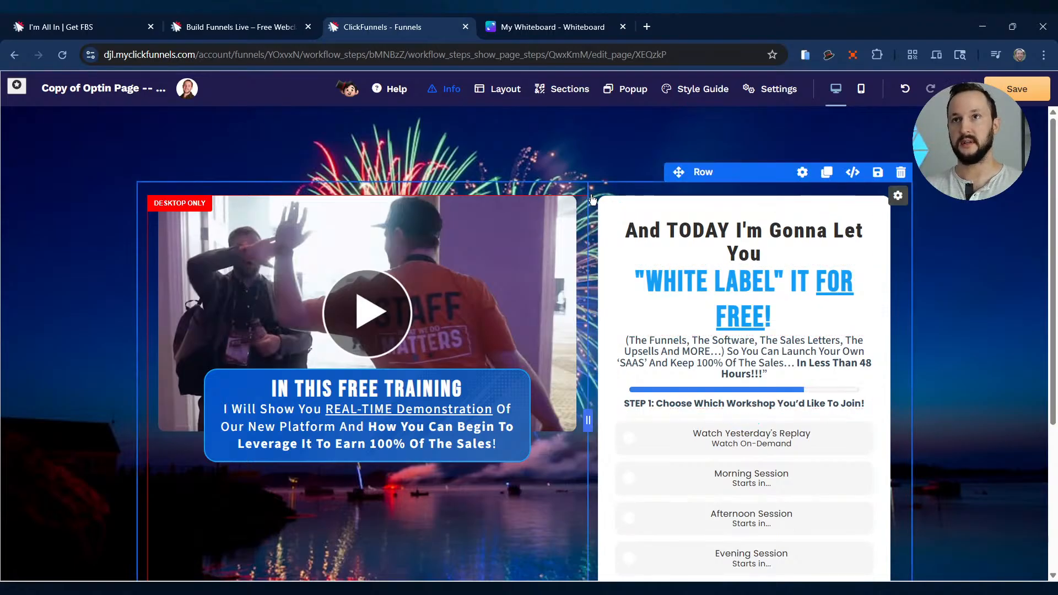
# Set the CSS ID selector to "blurbg" on the row holding the video and workshop form, and apply the update.
pyautogui.click(858, 182)
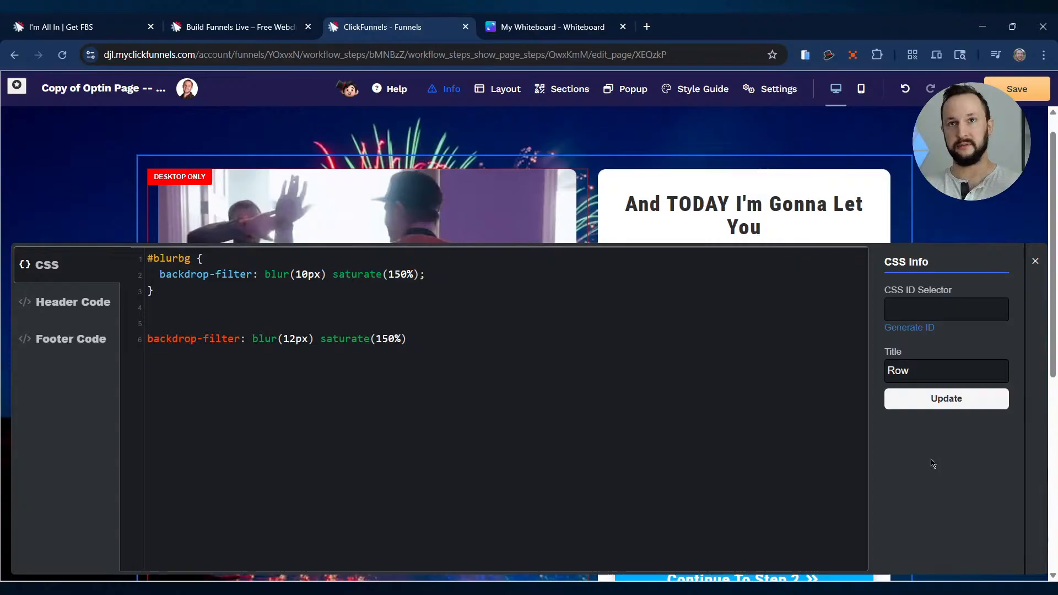
pyautogui.click(958, 315)
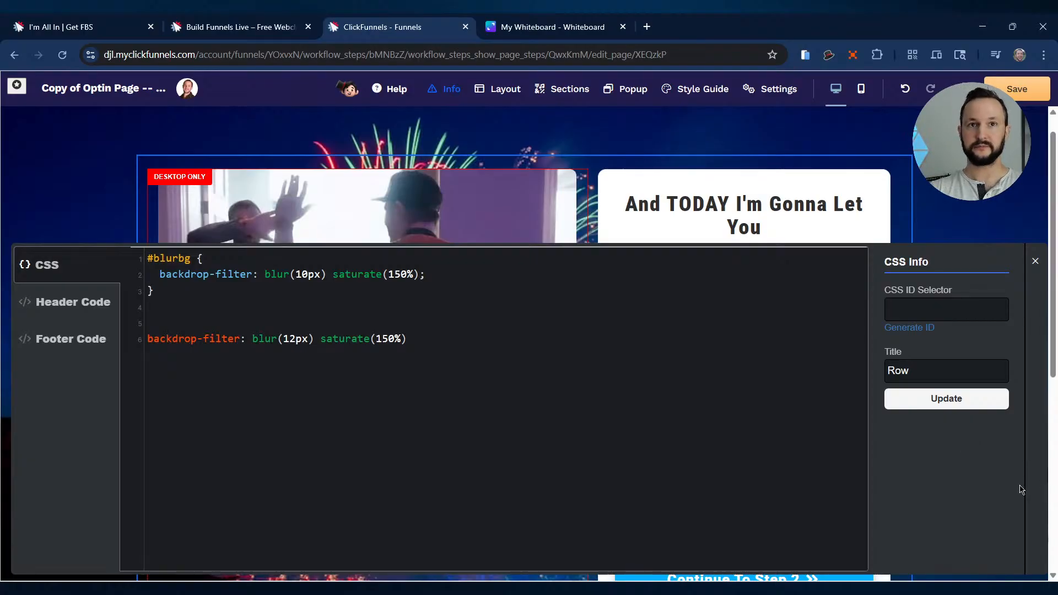
pyautogui.write('blur')
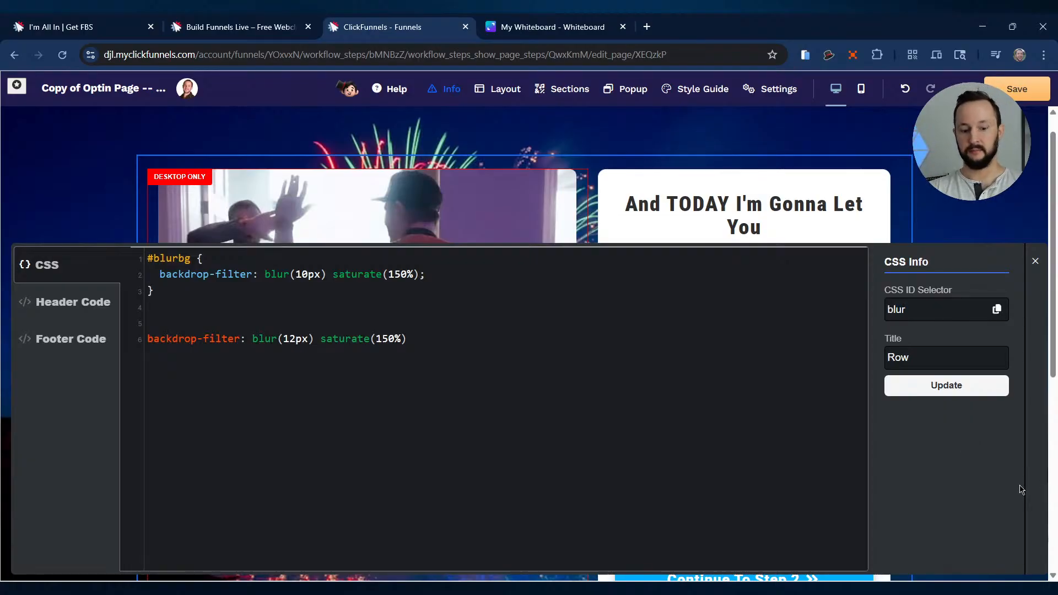
pyautogui.write('bg')
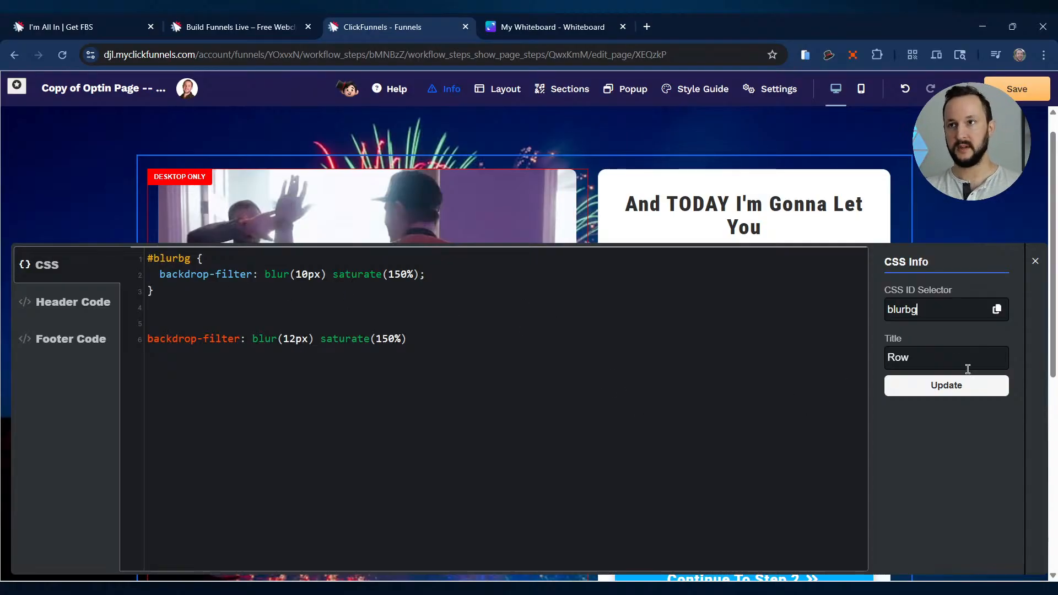
pyautogui.scroll(-2, 637, 217)
pyautogui.scroll(-3, 637, 216)
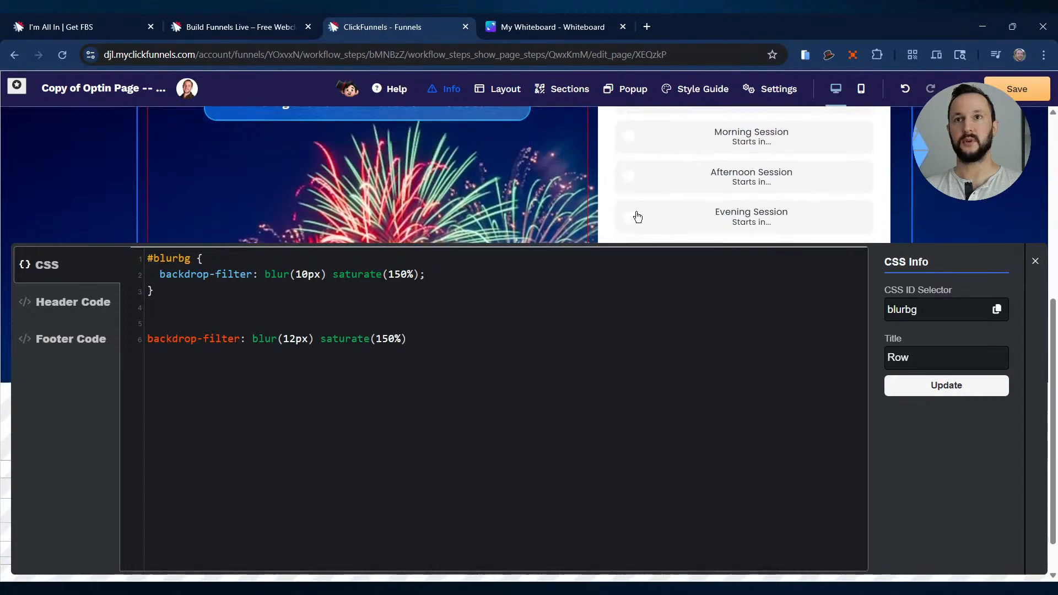
pyautogui.scroll(1, 634, 215)
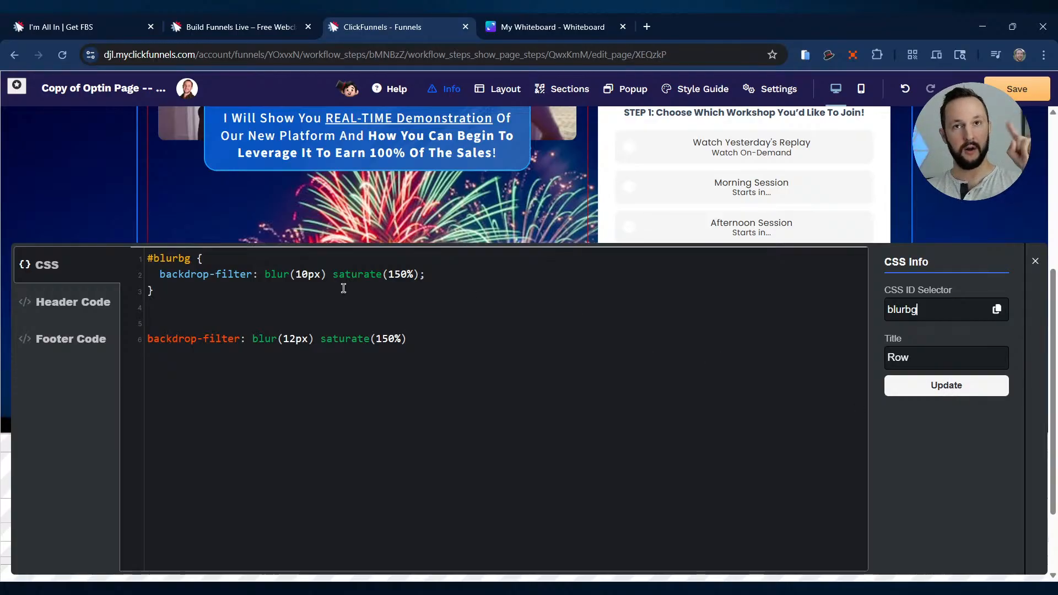
pyautogui.moveTo(247, 274); pyautogui.dragTo(222, 275)
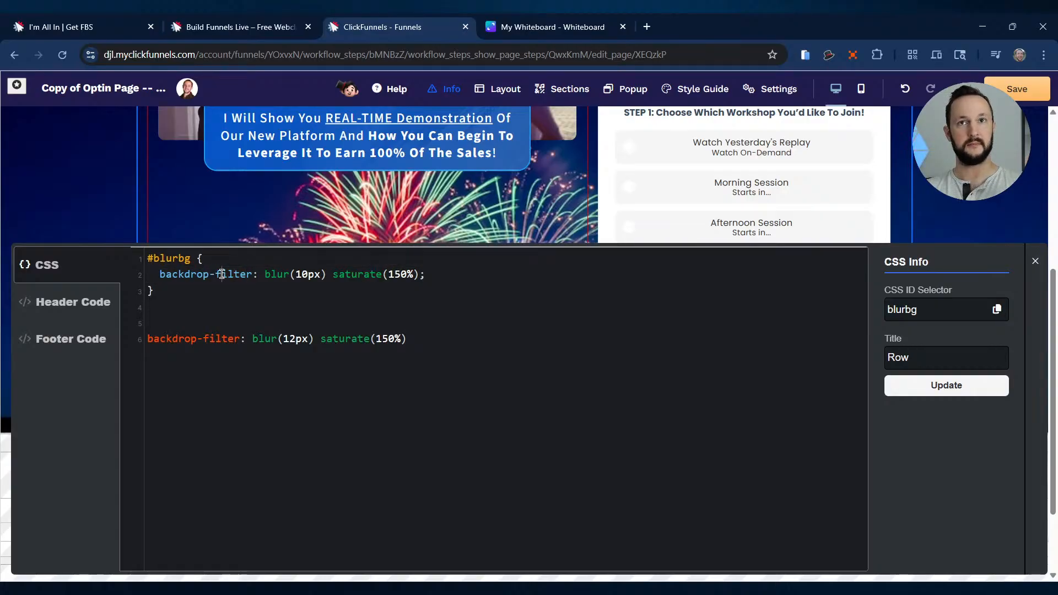
pyautogui.click(962, 385)
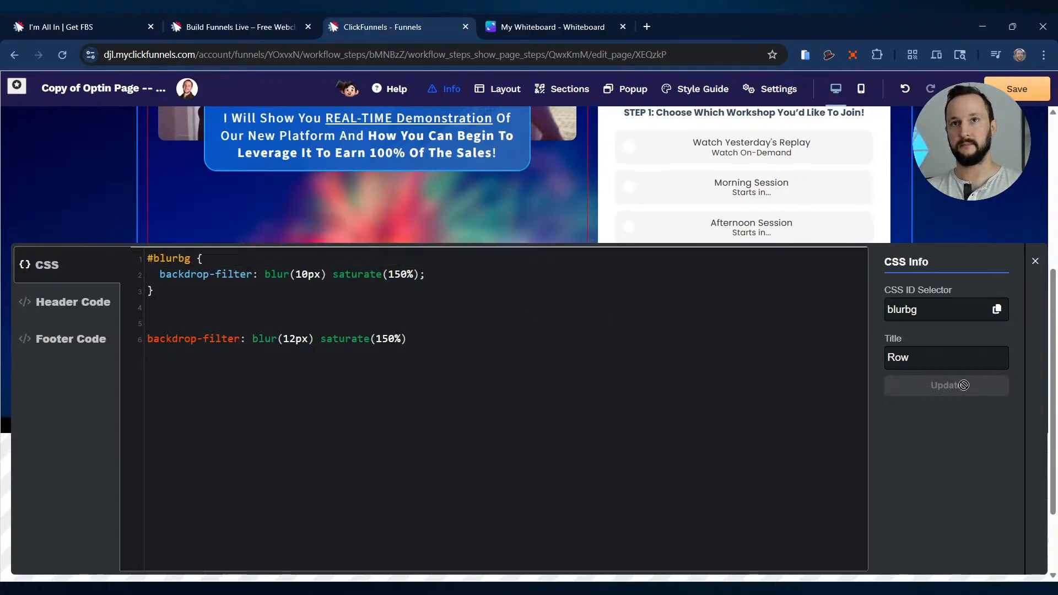
# Close the code editor and examine the row's background blur from the lower end of the page to its start.
pyautogui.click(975, 212)
pyautogui.scroll(1, 973, 229)
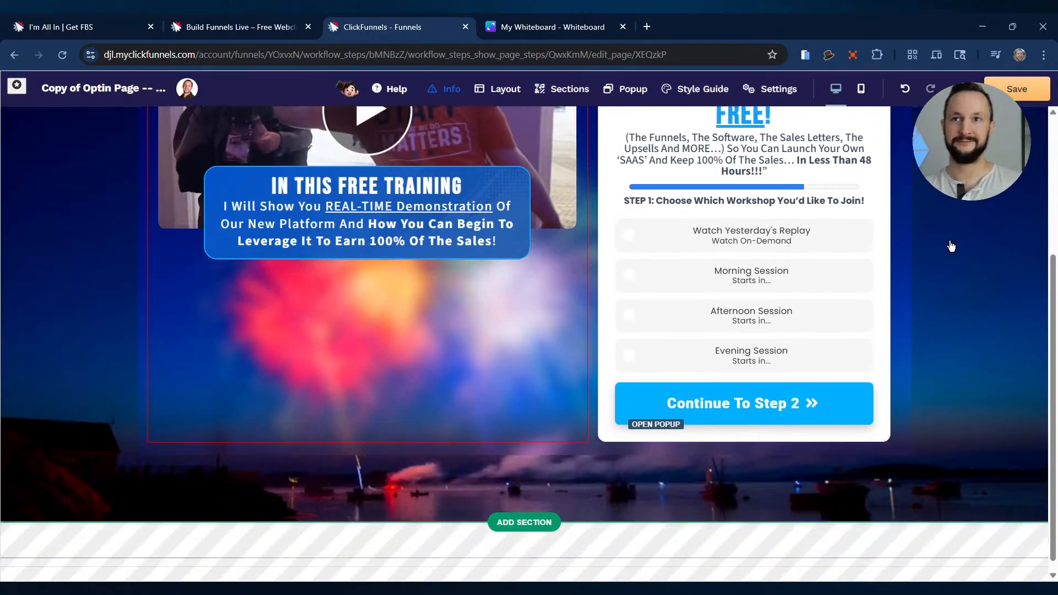
pyautogui.scroll(3, 928, 278)
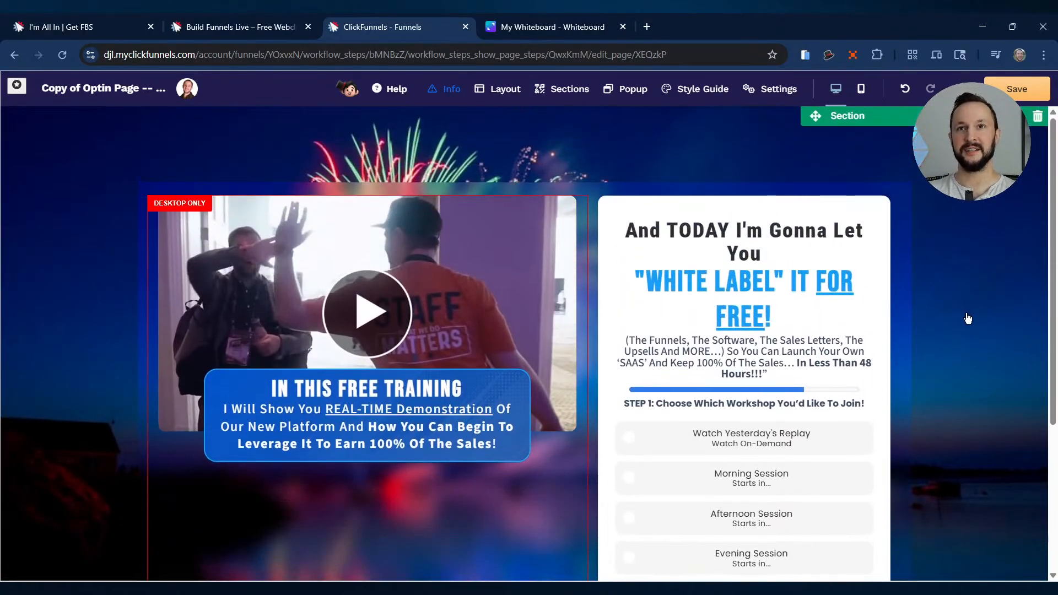
# Open the page's CSS code and examine the saturate value in the #blurbg rule against the row's blurred background.
pyautogui.scroll(-4, 967, 317)
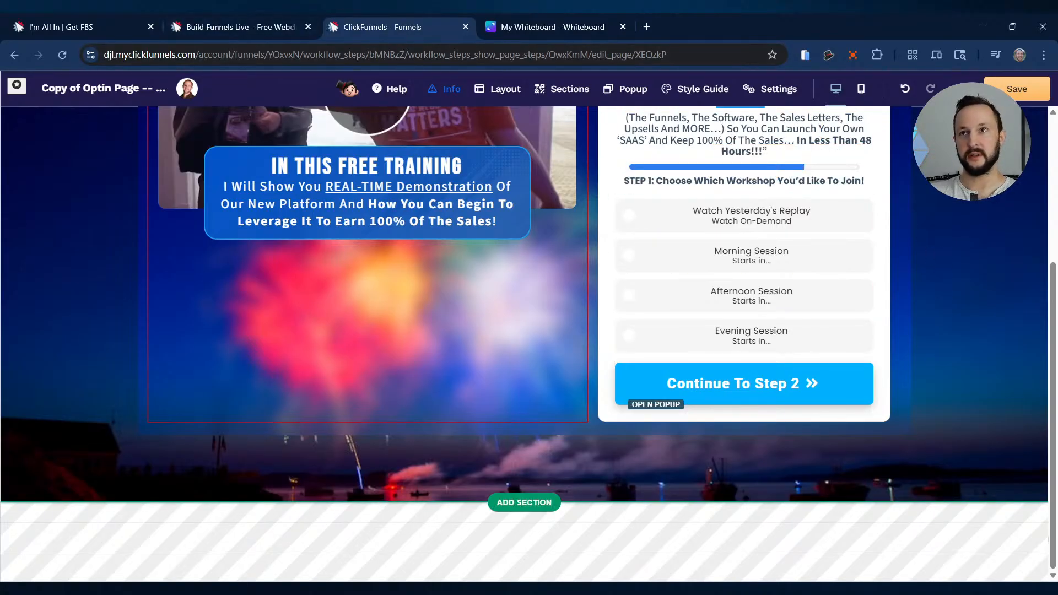
pyautogui.click(771, 88)
pyautogui.click(789, 175)
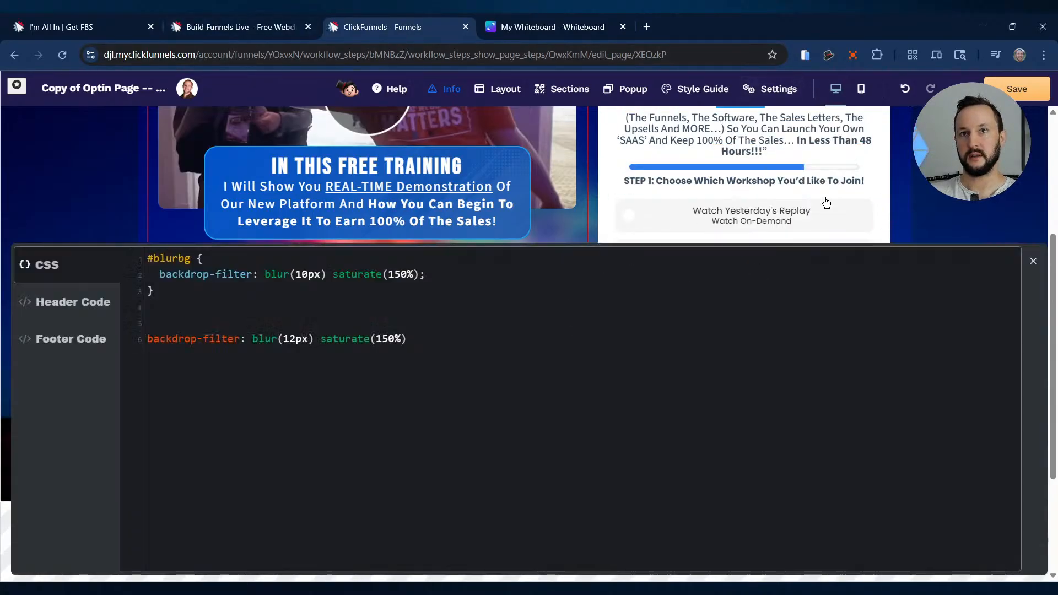
pyautogui.scroll(-3, 826, 202)
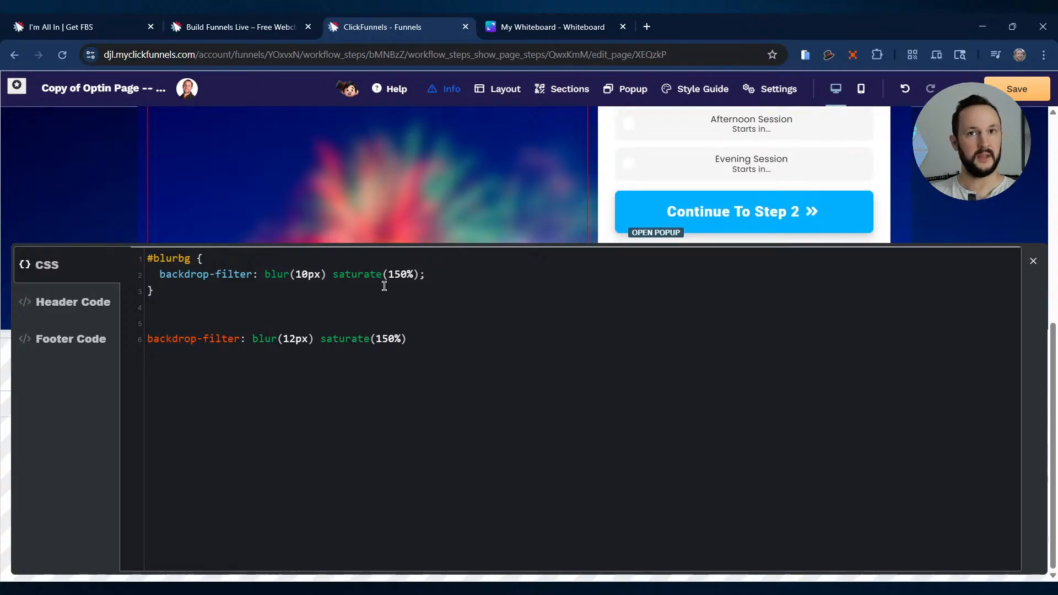
pyautogui.click(361, 275)
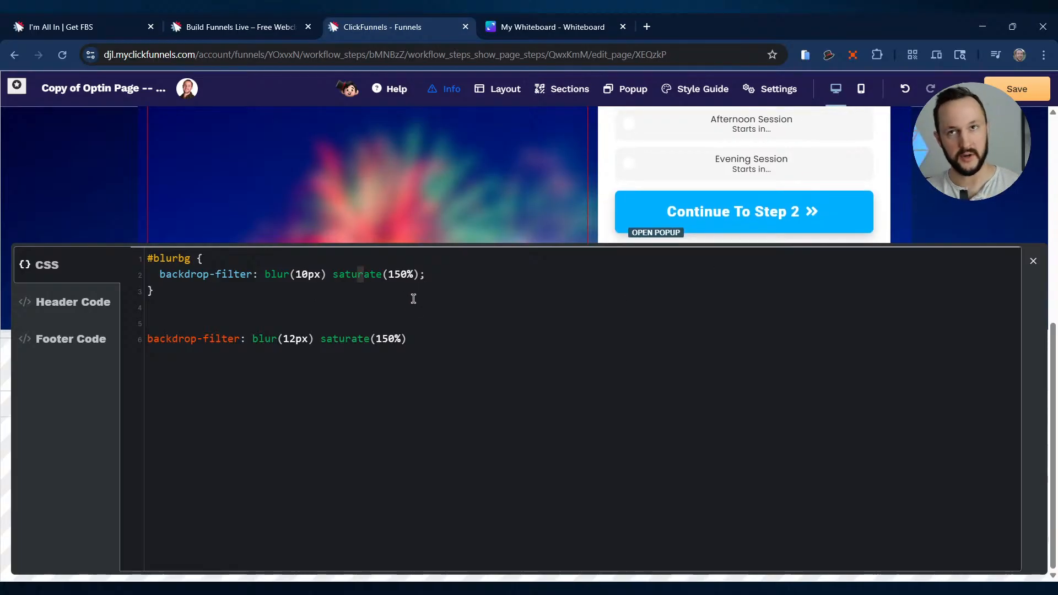
pyautogui.press('Right')
pyautogui.press('Right')
pyautogui.press('Right')
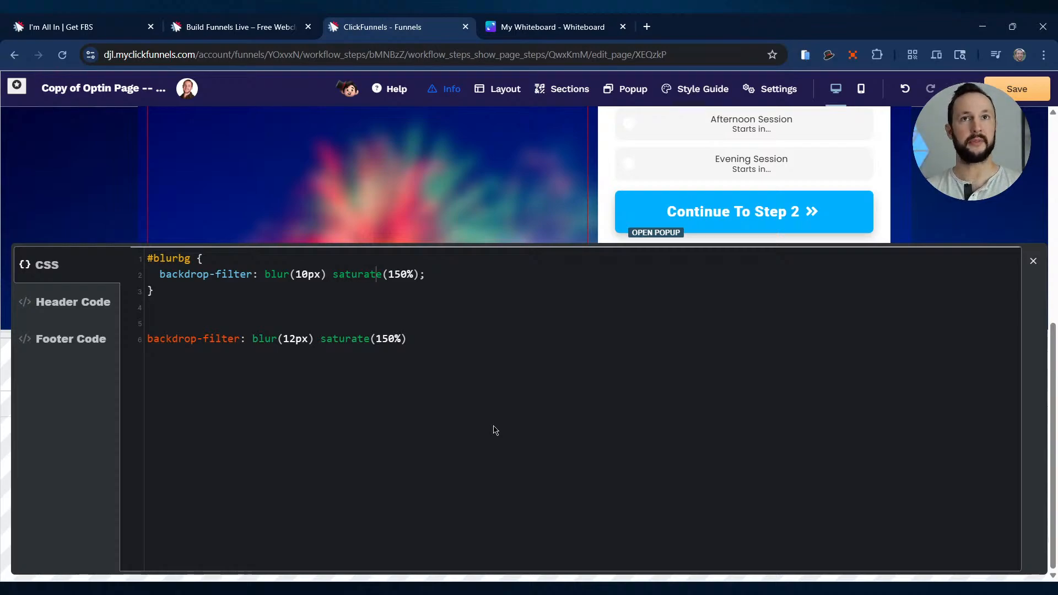
# Switch to the offer page and examine the headline row's backdrop-filter declaration alongside its blurred background.
pyautogui.click(63, 29)
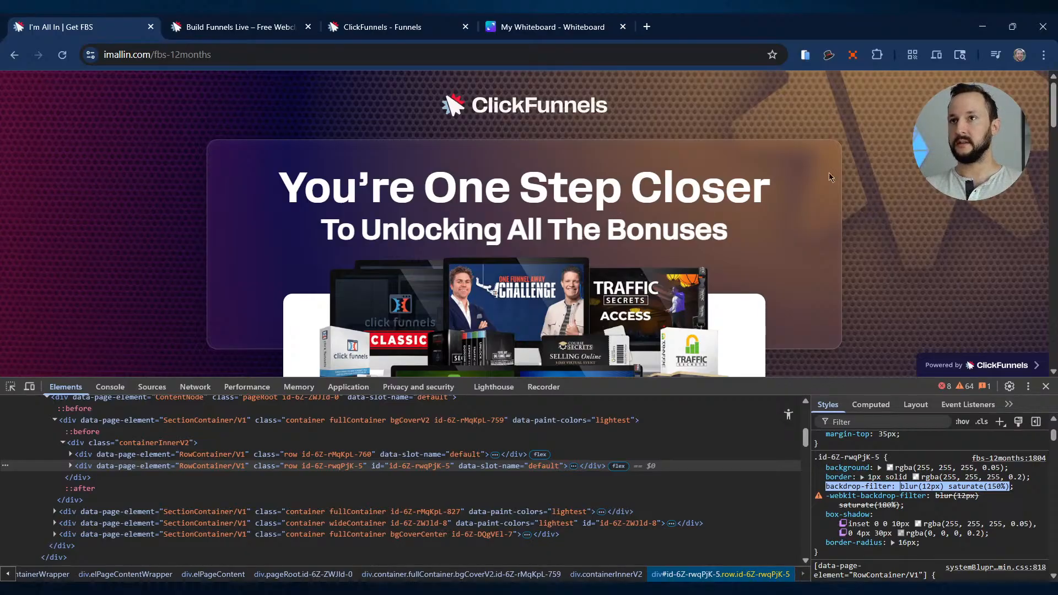
pyautogui.click(992, 487)
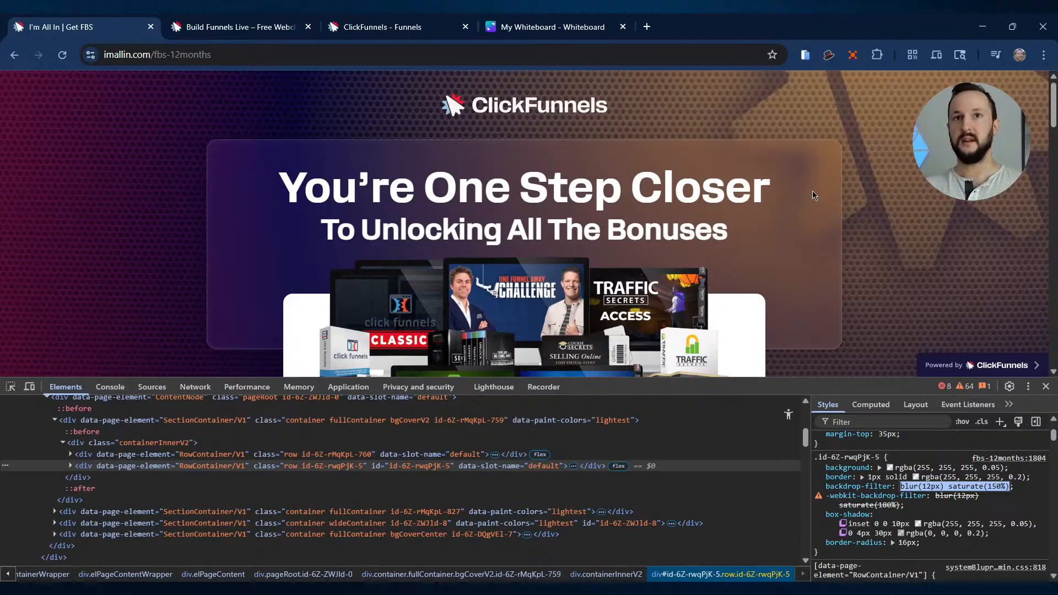
pyautogui.scroll(-1, 812, 191)
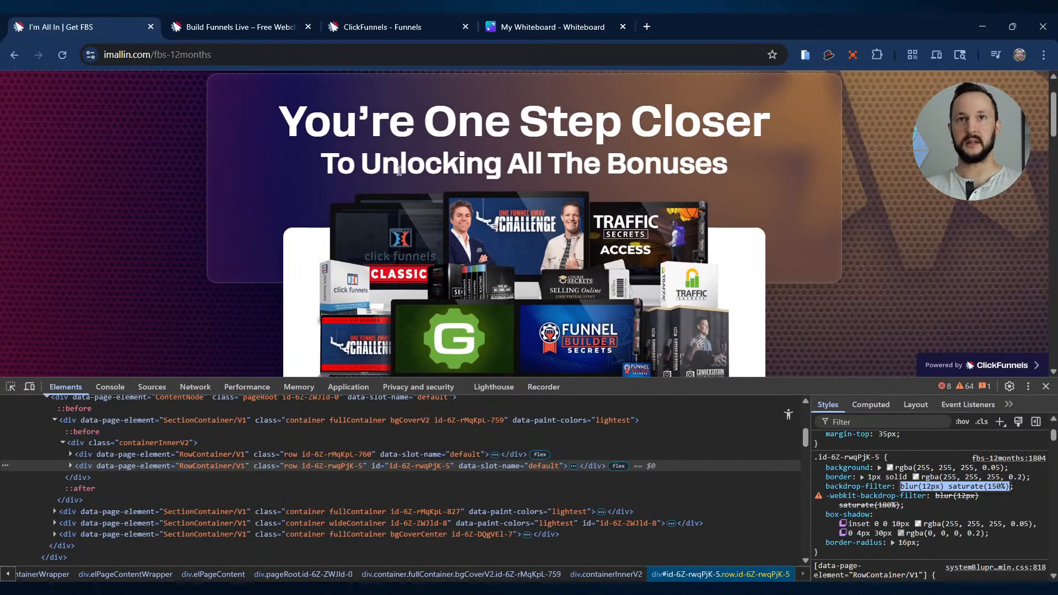
pyautogui.scroll(1, 854, 192)
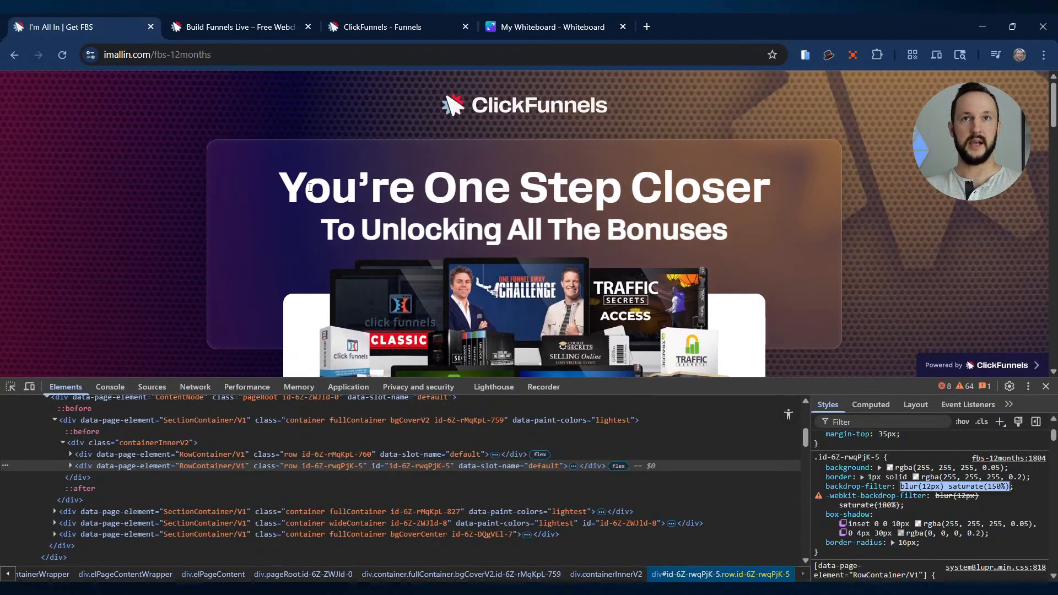
# Try a saturate value of 0% in the offer page row's backdrop-filter, examine the effect, and restore it to 150%.
pyautogui.click(993, 488)
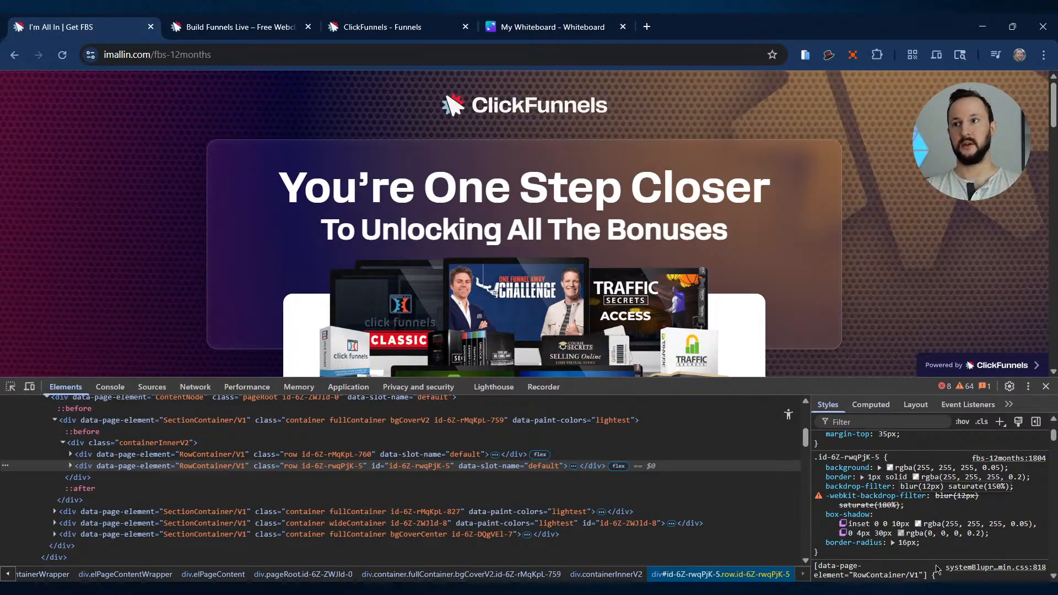
pyautogui.press('BackSpace')
pyautogui.press('BackSpace')
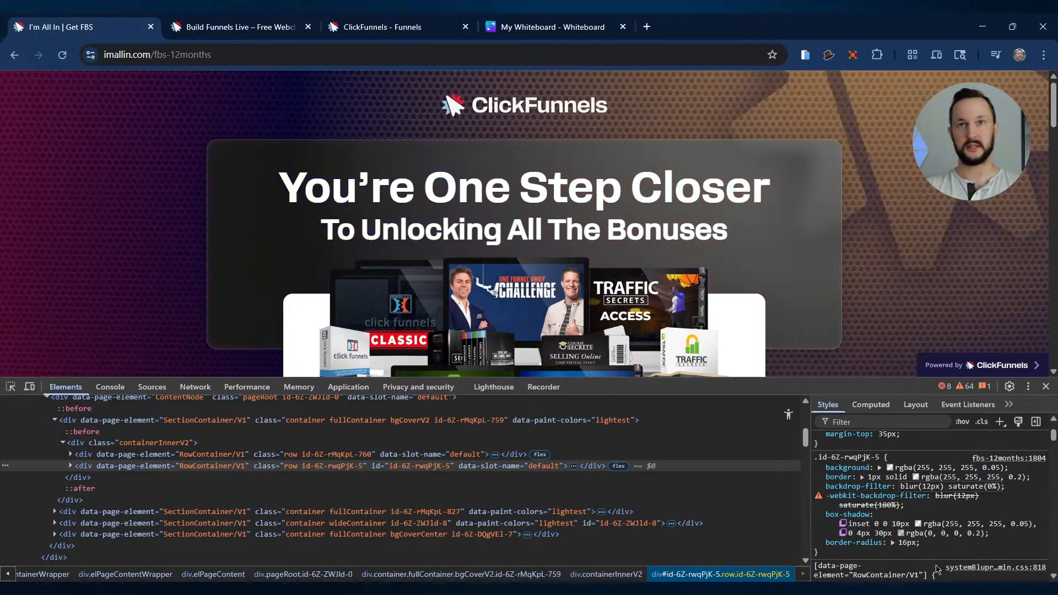
pyautogui.scroll(-1, 882, 266)
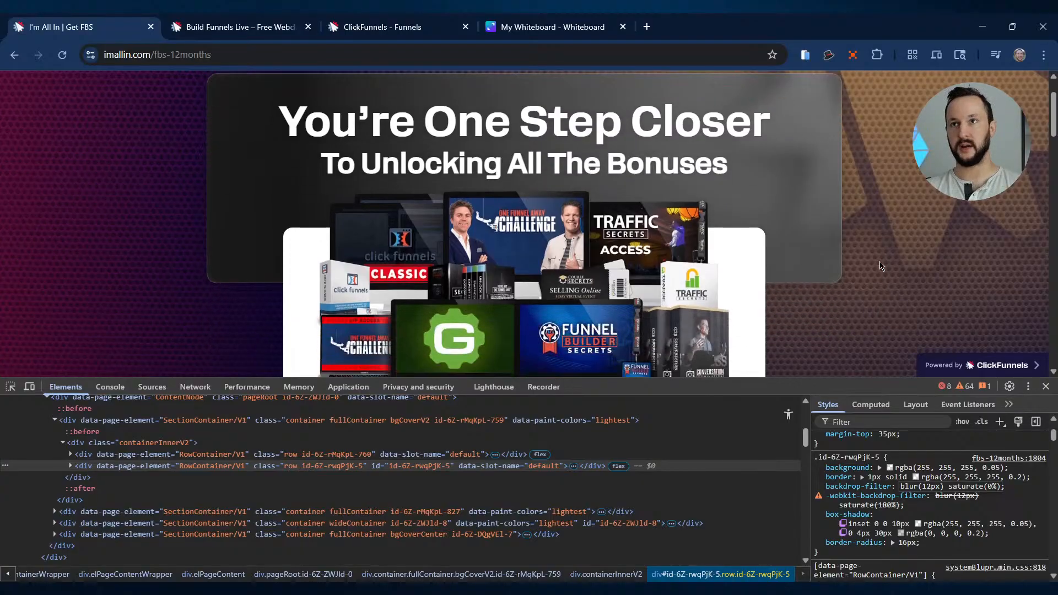
pyautogui.scroll(1, 885, 267)
pyautogui.scroll(-1, 887, 266)
pyautogui.scroll(1, 887, 266)
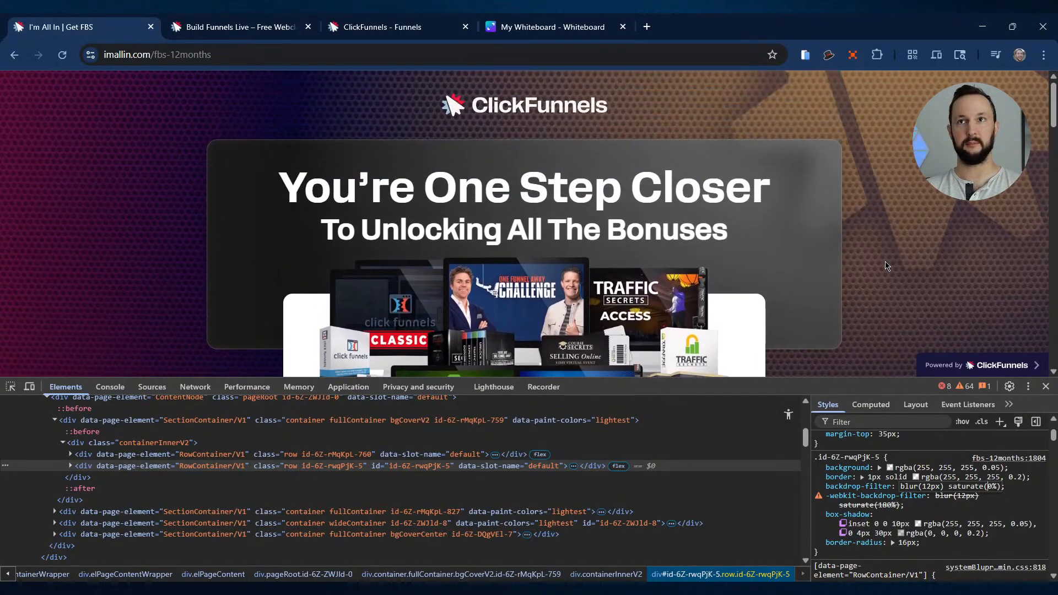
pyautogui.write('15')
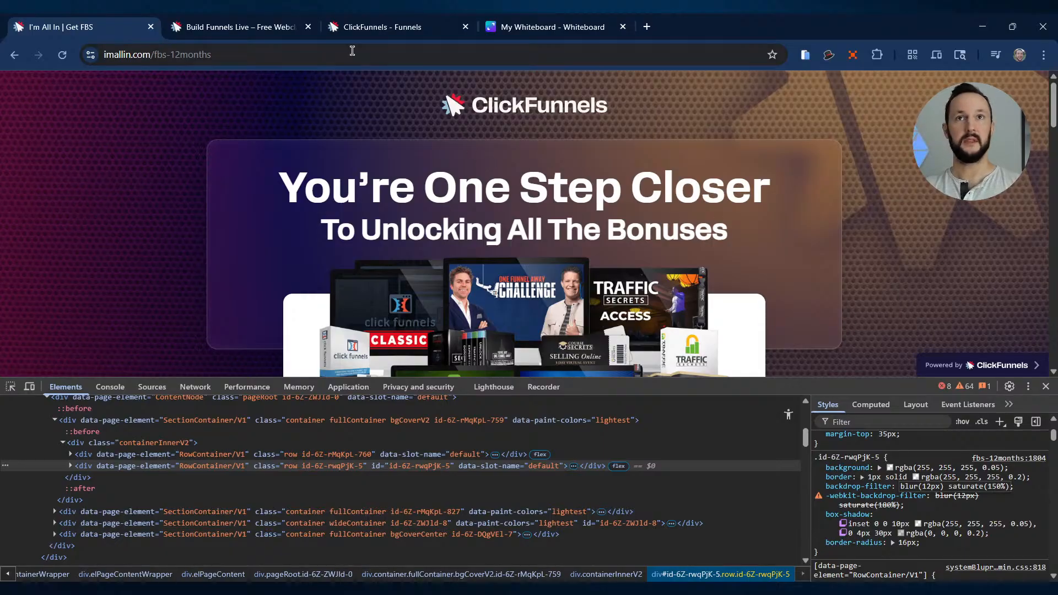
# Return to the opt-in page editor, close the code editor, and examine the row's blurred background along the page.
pyautogui.click(380, 31)
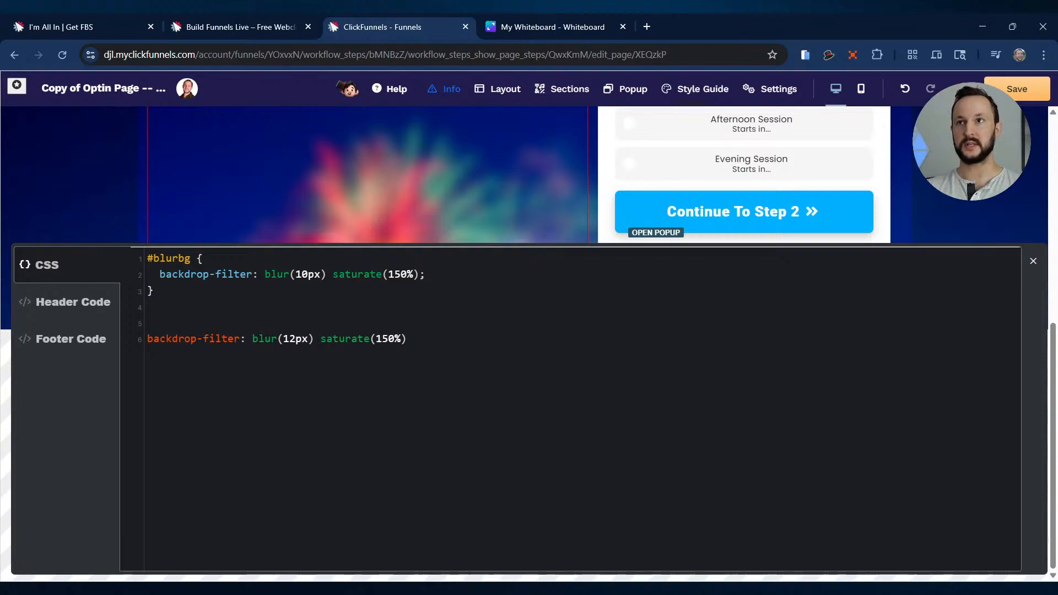
pyautogui.click(1033, 261)
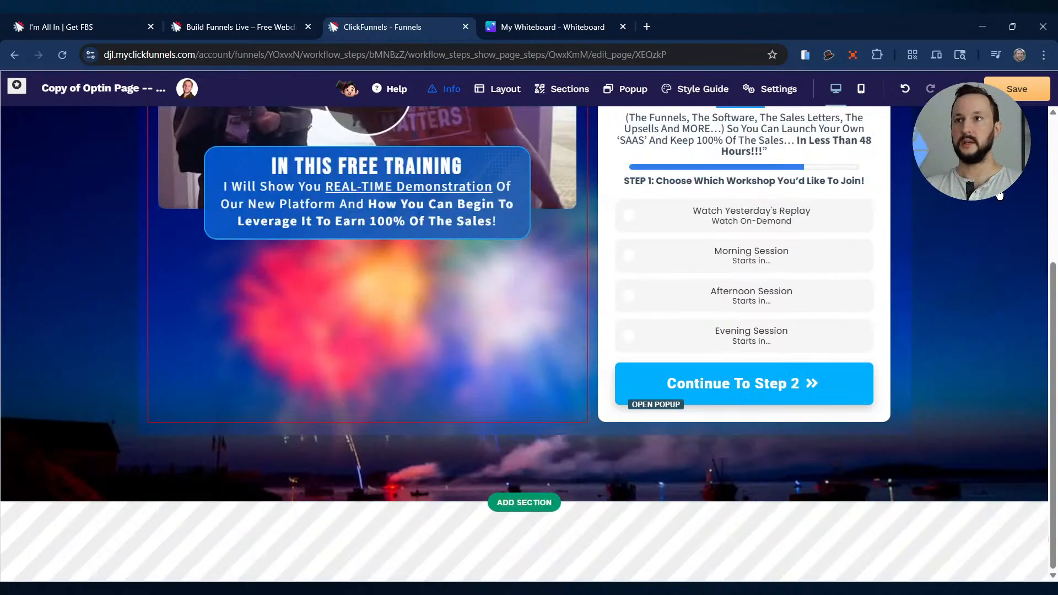
pyautogui.scroll(4, 434, 363)
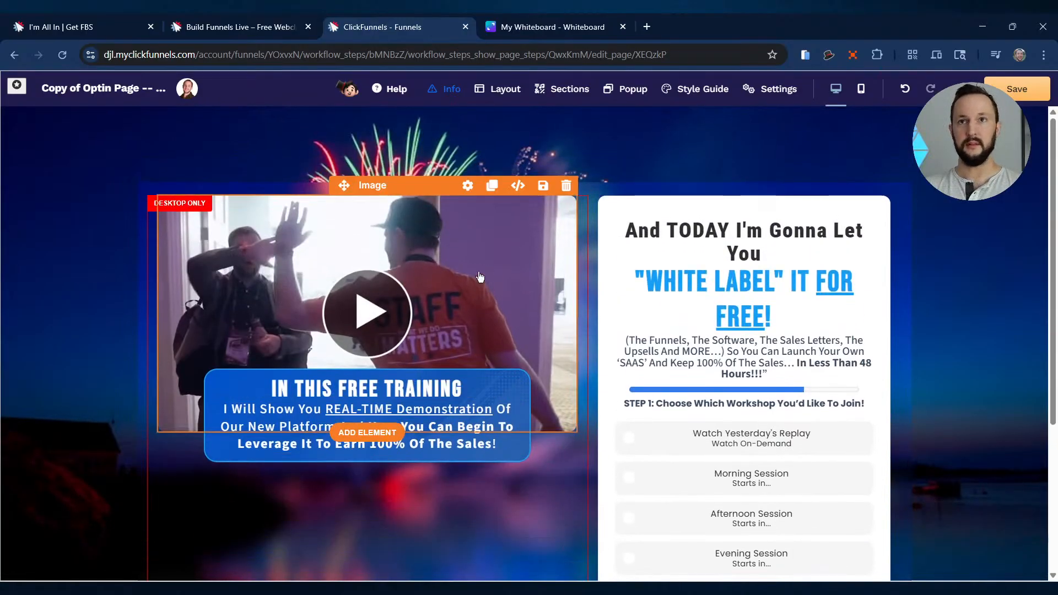
pyautogui.scroll(-4, 939, 205)
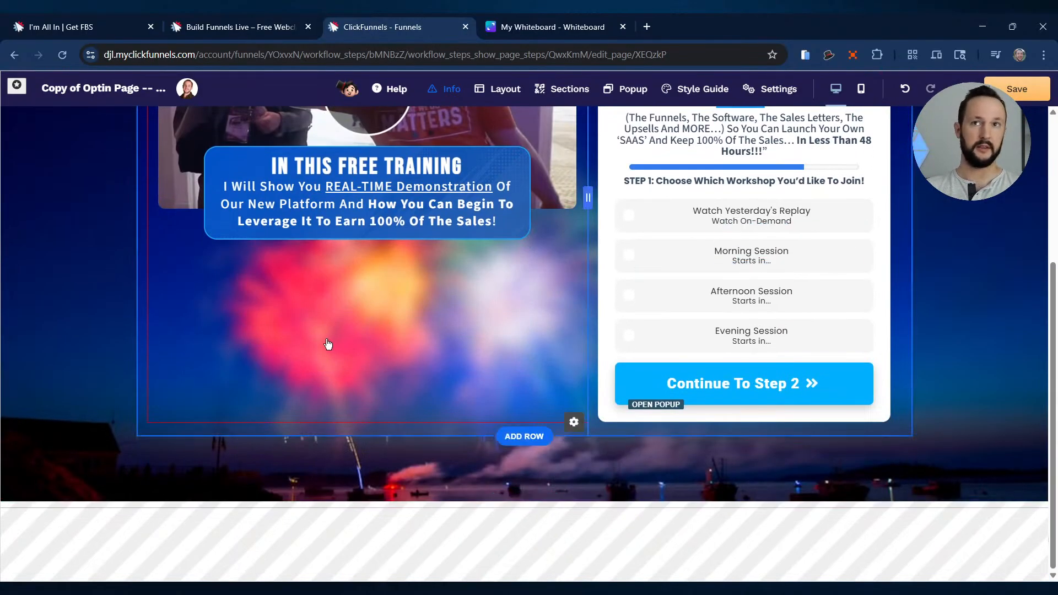
# Set the saturate value in the page's #blurbg CSS rule to 100% and close the code editor.
pyautogui.click(772, 89)
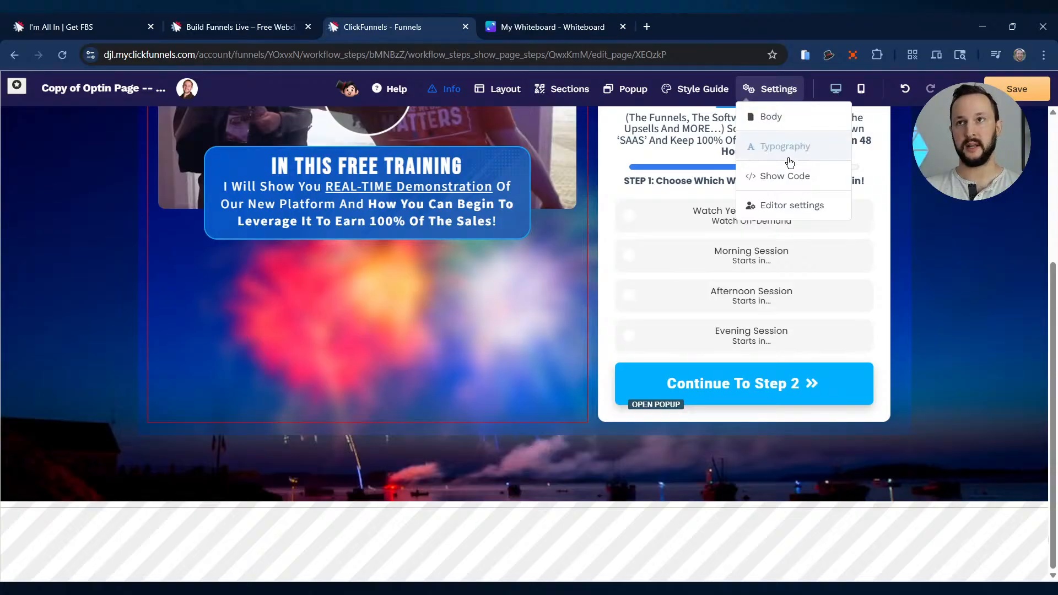
pyautogui.click(800, 123)
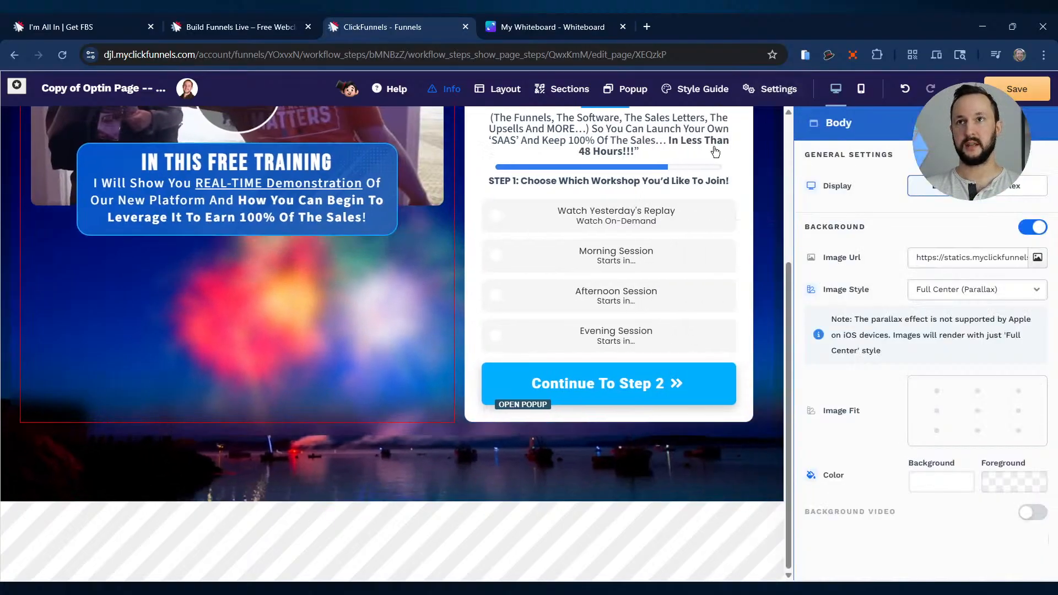
pyautogui.click(771, 88)
pyautogui.click(783, 174)
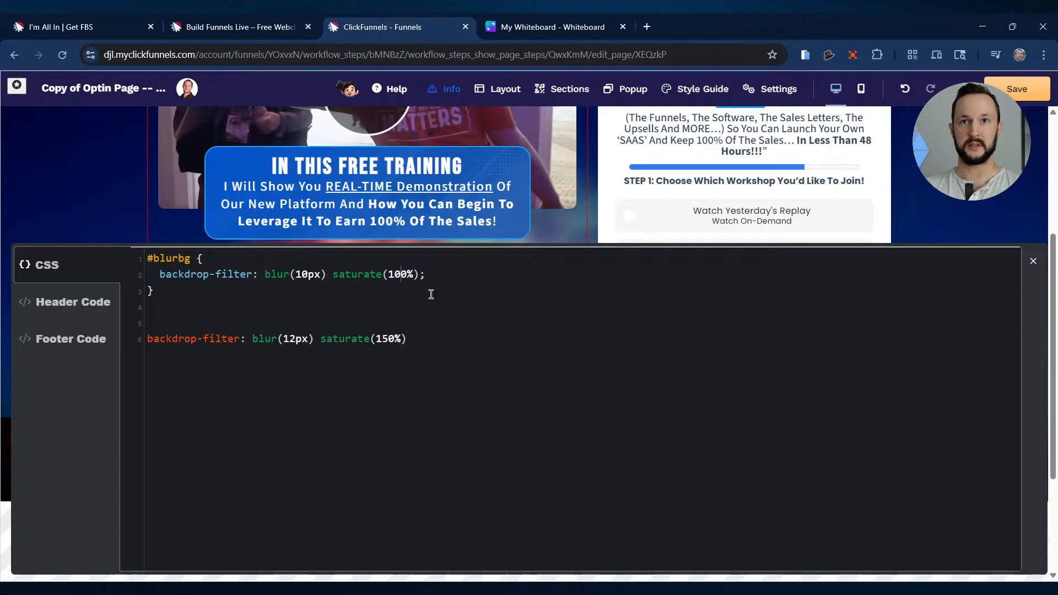
pyautogui.moveTo(450, 280); pyautogui.dragTo(333, 279)
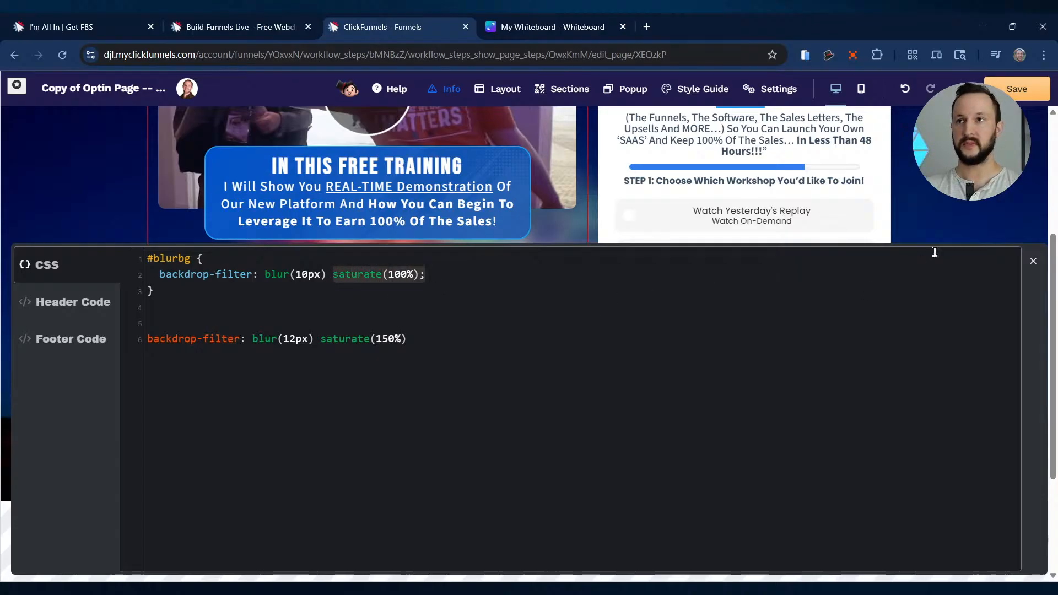
pyautogui.click(976, 225)
# Examine the blur and color saturation behind the video and workshop form over the length of the page.
pyautogui.scroll(3, 979, 336)
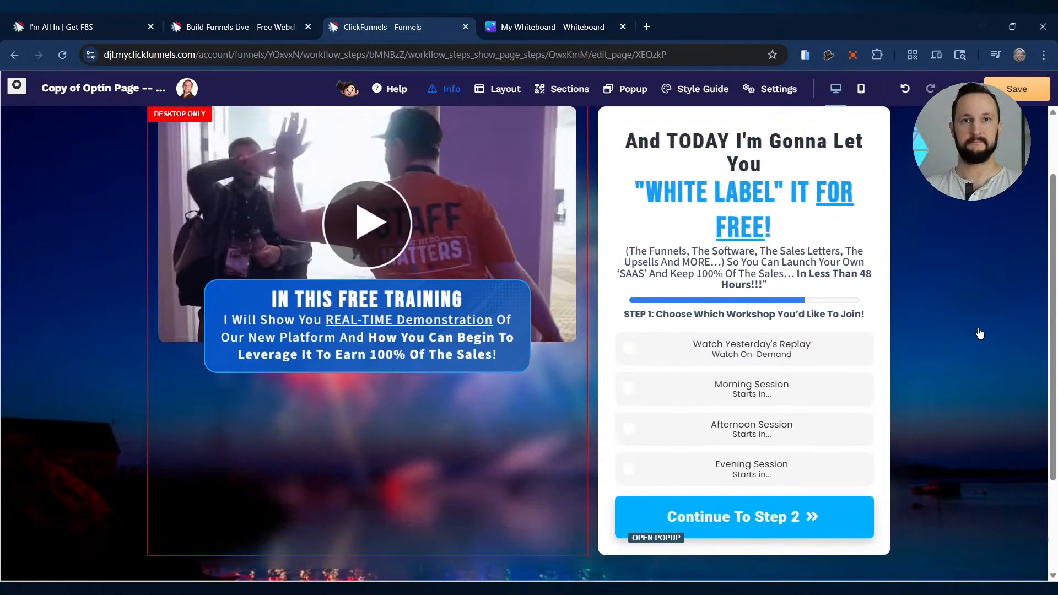
pyautogui.scroll(1, 978, 333)
pyautogui.scroll(-3, 977, 330)
pyautogui.scroll(4, 967, 321)
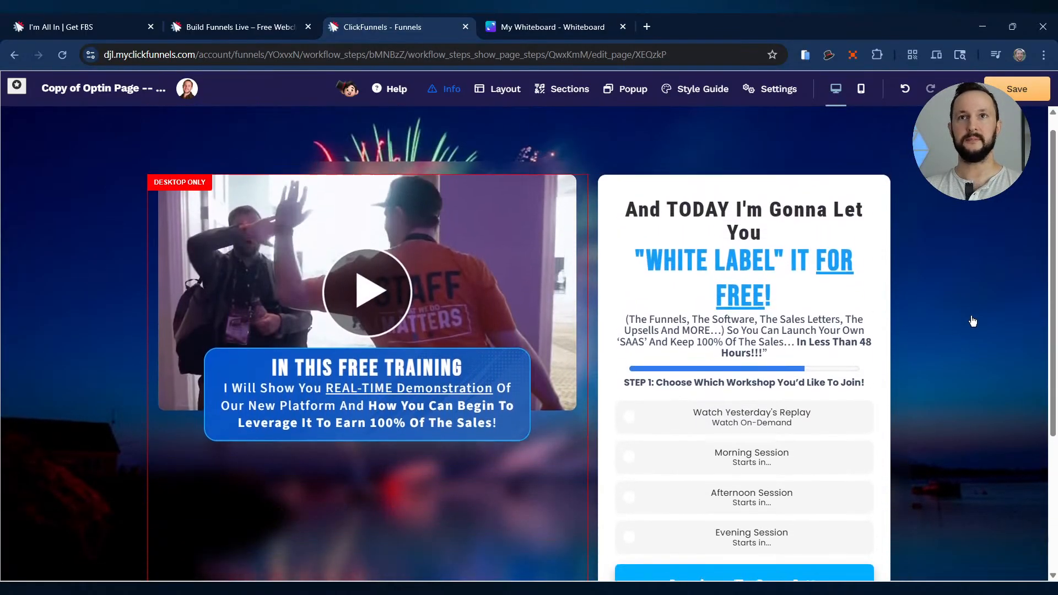
# Switch to the offer page and examine the headline row's border color and opacity in its CSS styles.
pyautogui.hotkey('ctrl', '1')
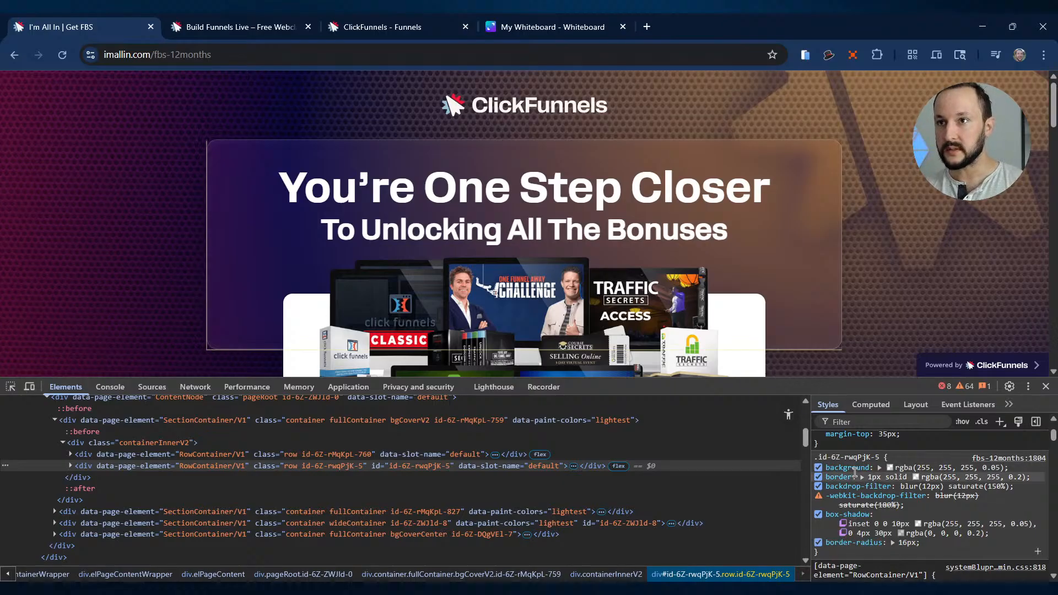
pyautogui.moveTo(857, 469)
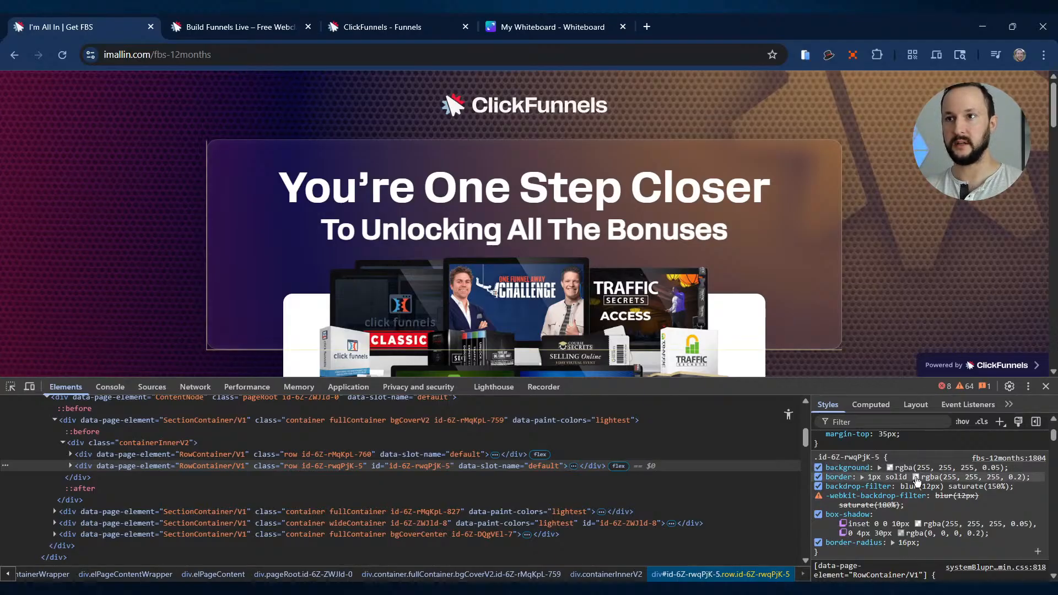
pyautogui.click(917, 477)
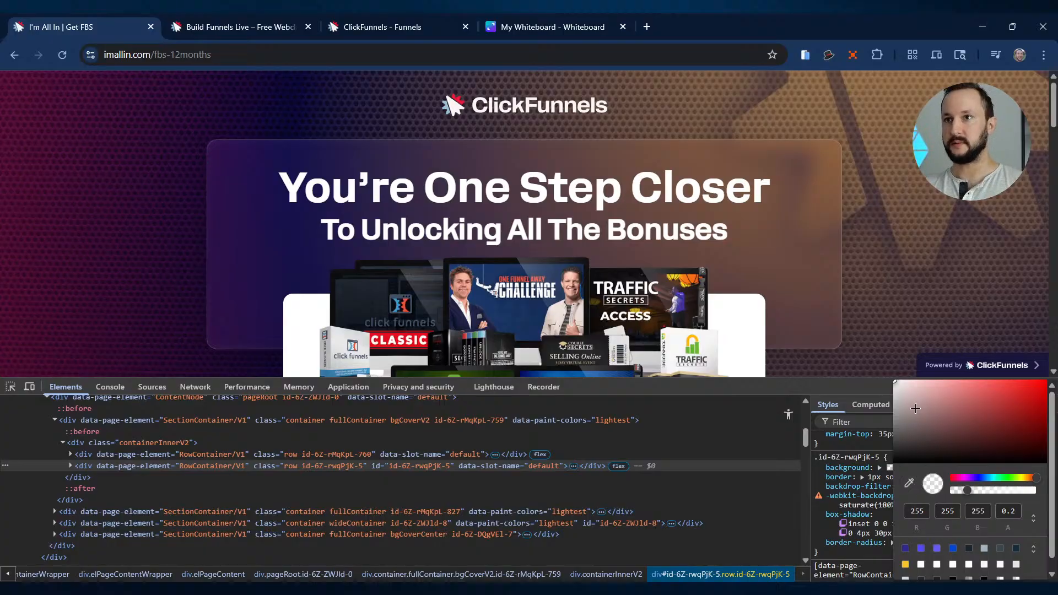
pyautogui.click(1020, 509)
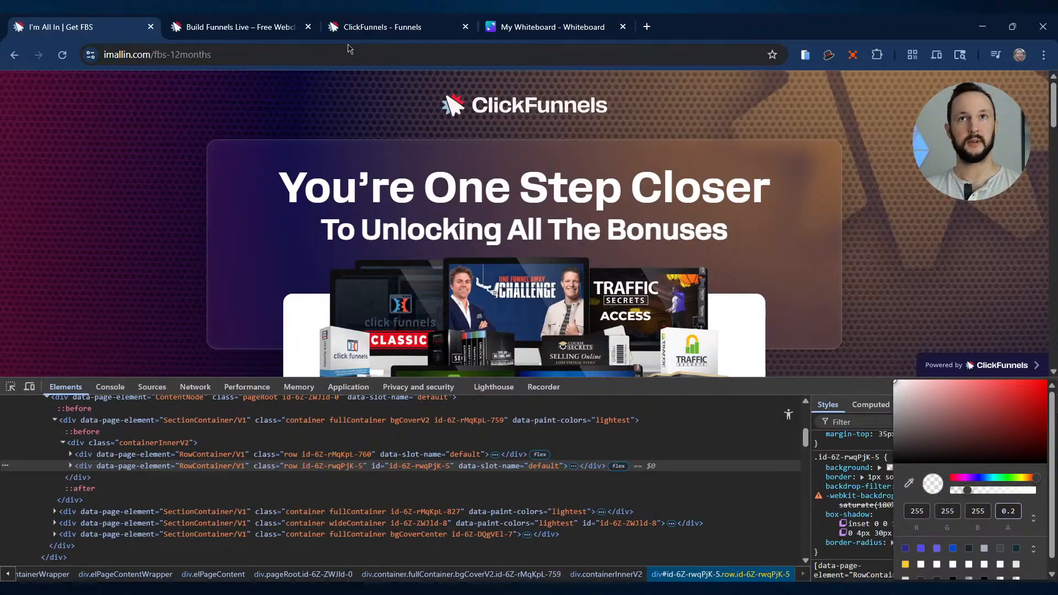
# In the opt-in page editor, enable corner, shadow and border styling on the row holding the video and workshop form.
pyautogui.click(373, 29)
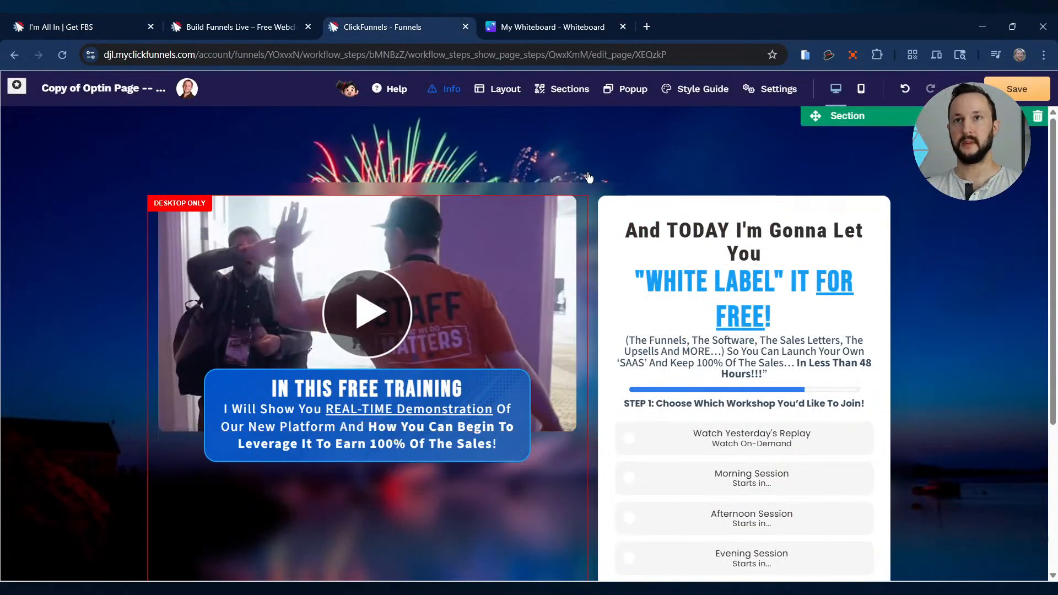
pyautogui.click(583, 193)
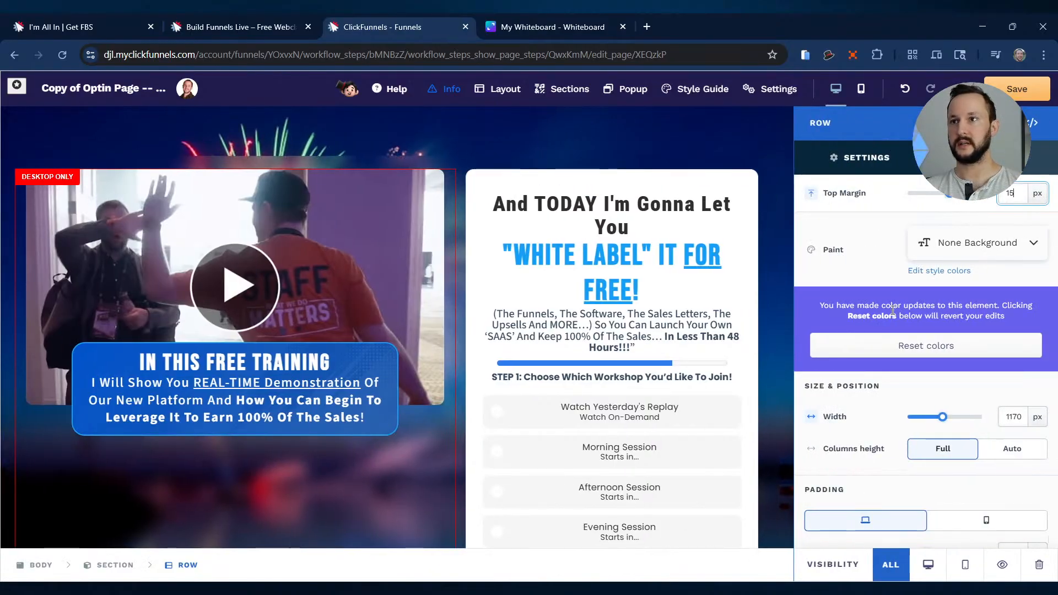
pyautogui.scroll(-4, 882, 308)
pyautogui.click(1033, 534)
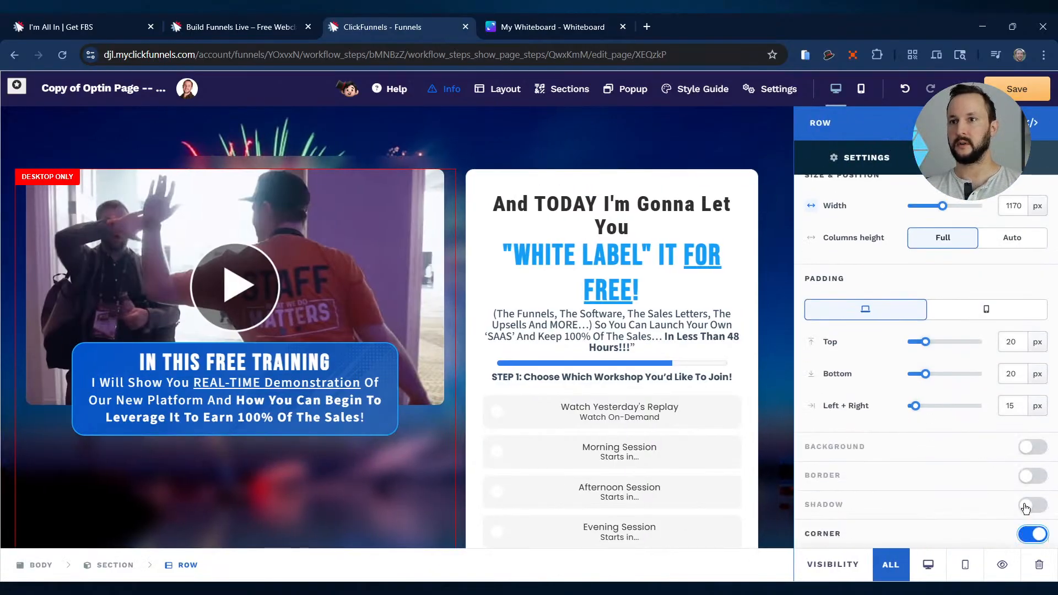
pyautogui.click(1028, 506)
pyautogui.click(1030, 475)
pyautogui.scroll(-4, 881, 419)
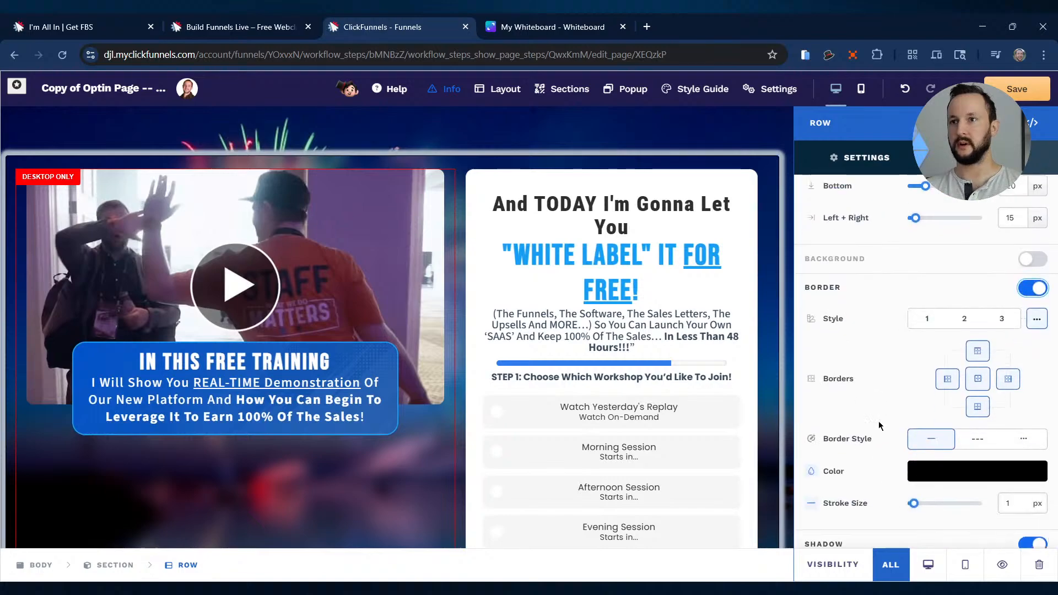
# Apply shadow style 1 to the row holding the video and workshop form.
pyautogui.scroll(-7, 879, 424)
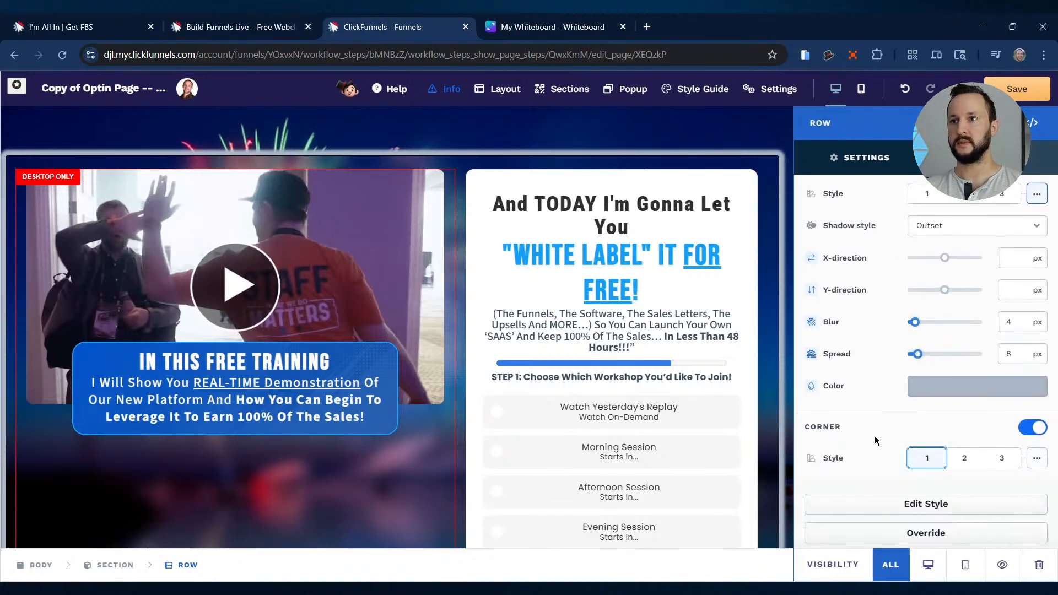
pyautogui.scroll(3, 876, 430)
pyautogui.click(926, 323)
pyautogui.scroll(3, 882, 402)
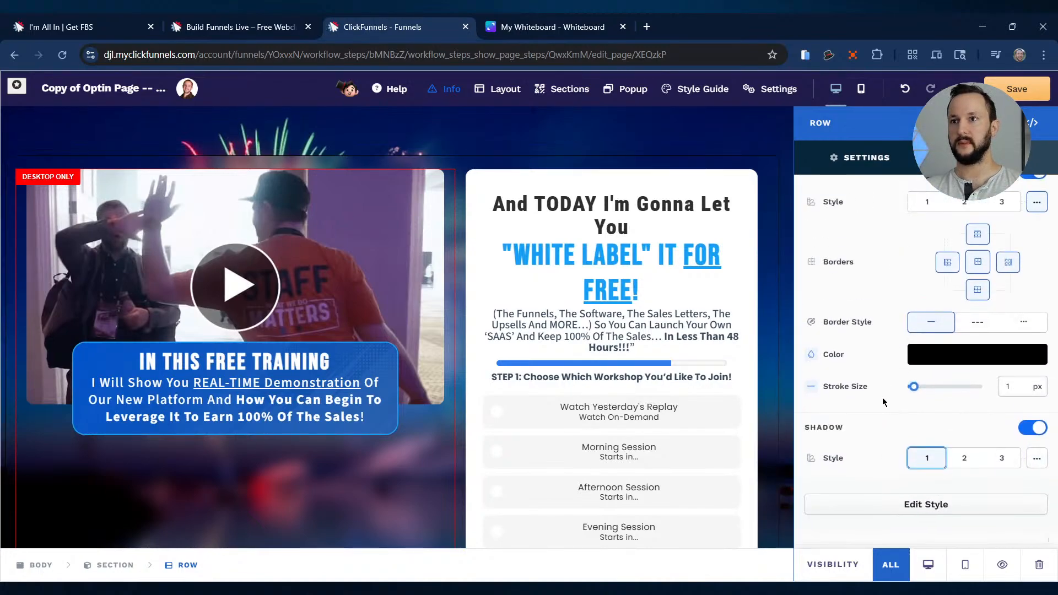
pyautogui.scroll(1, 887, 407)
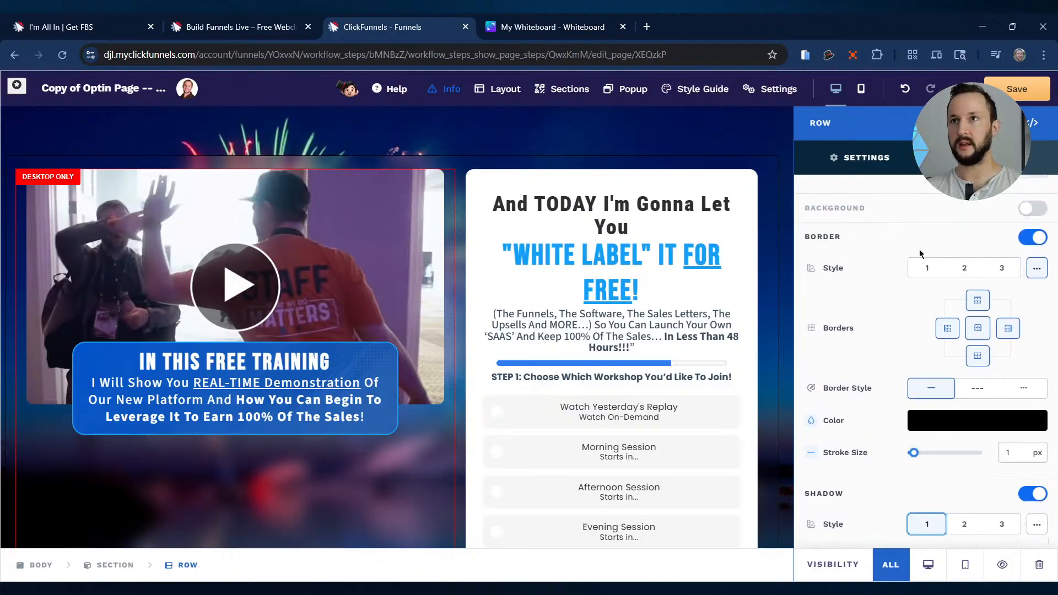
# Set the row's border color to white (ffffff) with 20% alpha.
pyautogui.click(994, 420)
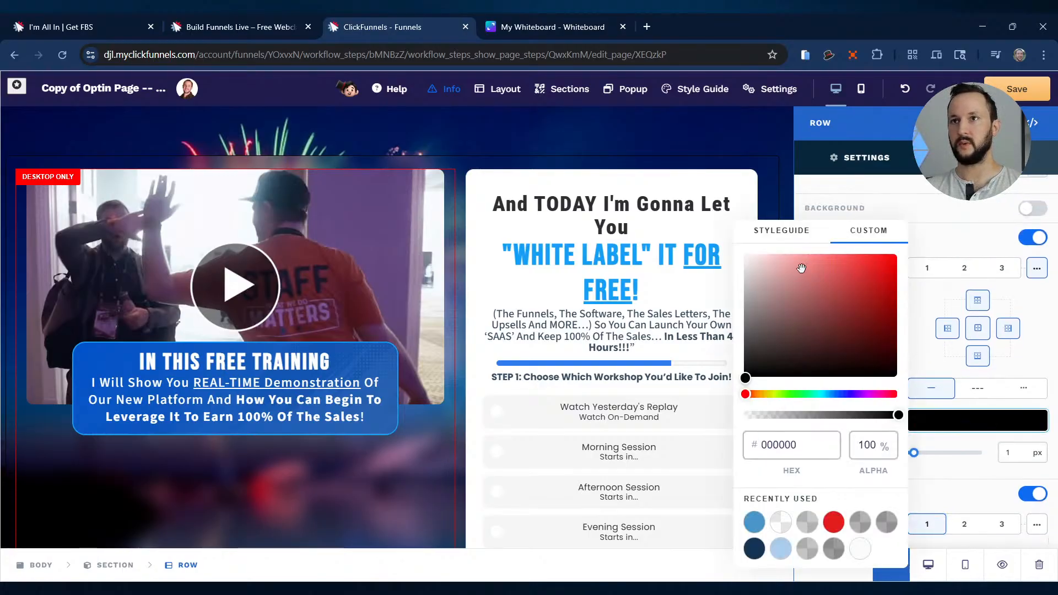
pyautogui.moveTo(802, 268); pyautogui.dragTo(745, 256)
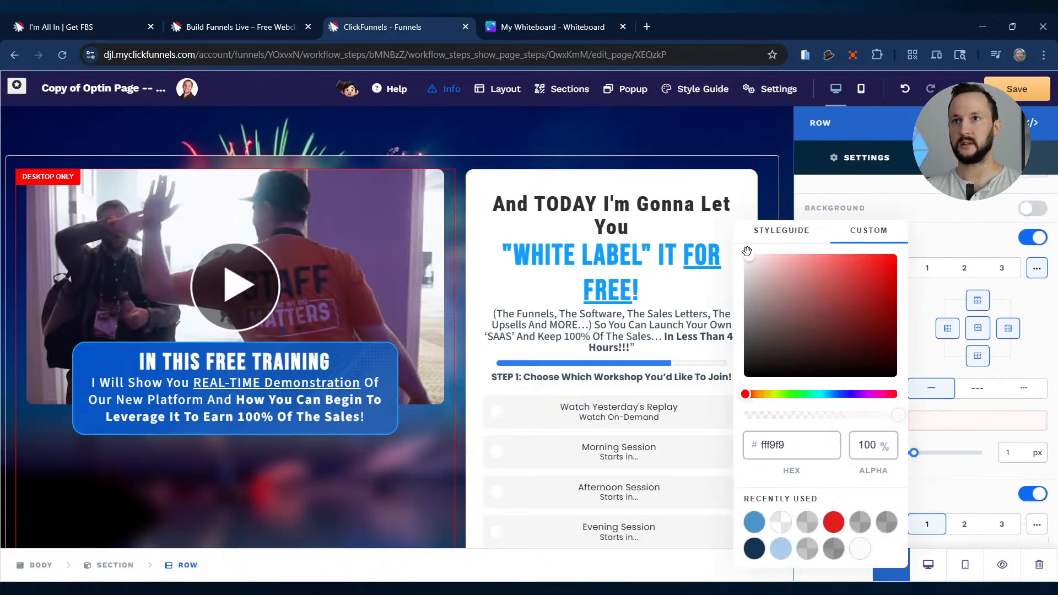
pyautogui.doubleClick(873, 439)
pyautogui.write('20')
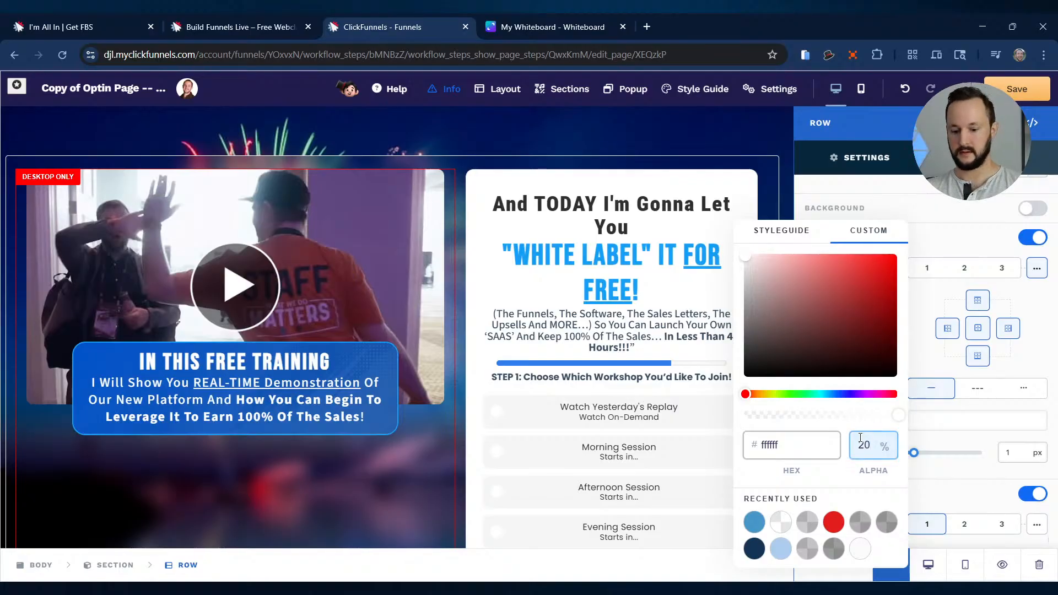
pyautogui.click(926, 206)
# Switch the row's corner style to custom and look up the border radius in the offer page headline row's CSS.
pyautogui.scroll(-4, 885, 330)
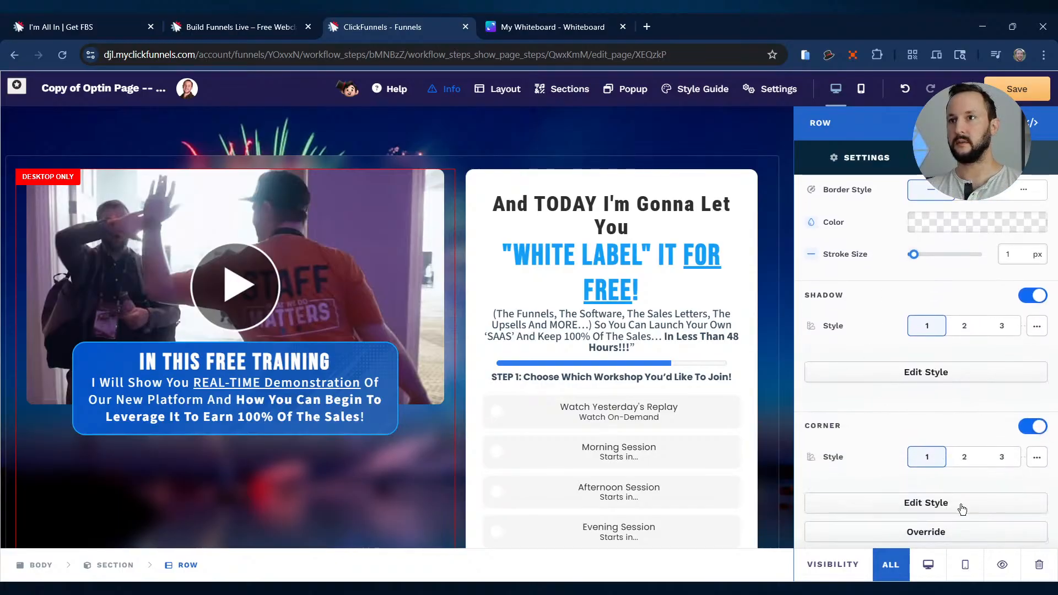
pyautogui.click(1037, 458)
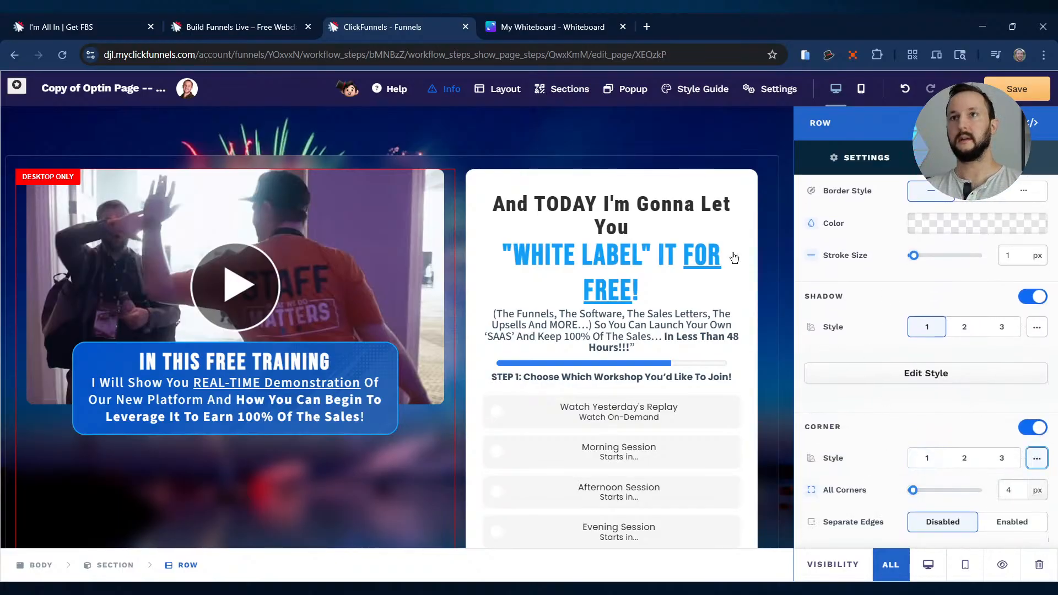
pyautogui.click(83, 26)
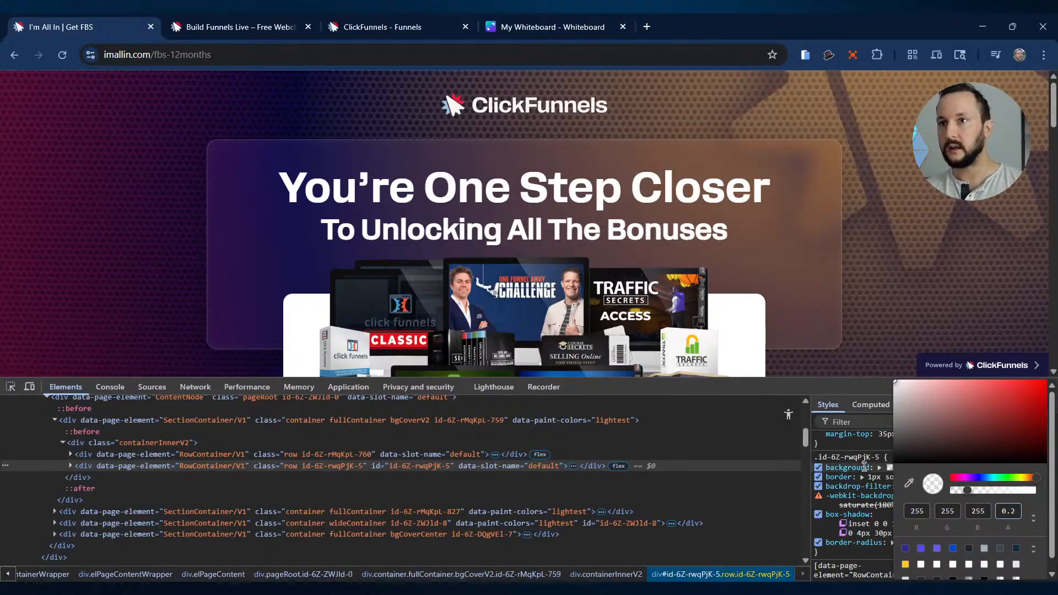
pyautogui.click(843, 477)
pyautogui.click(843, 477)
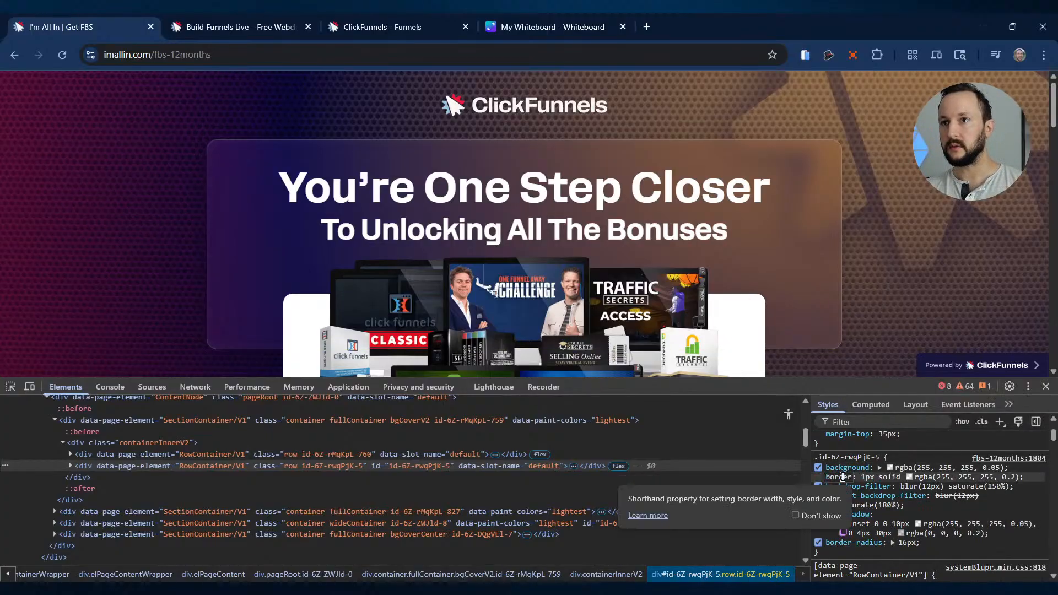
pyautogui.click(820, 478)
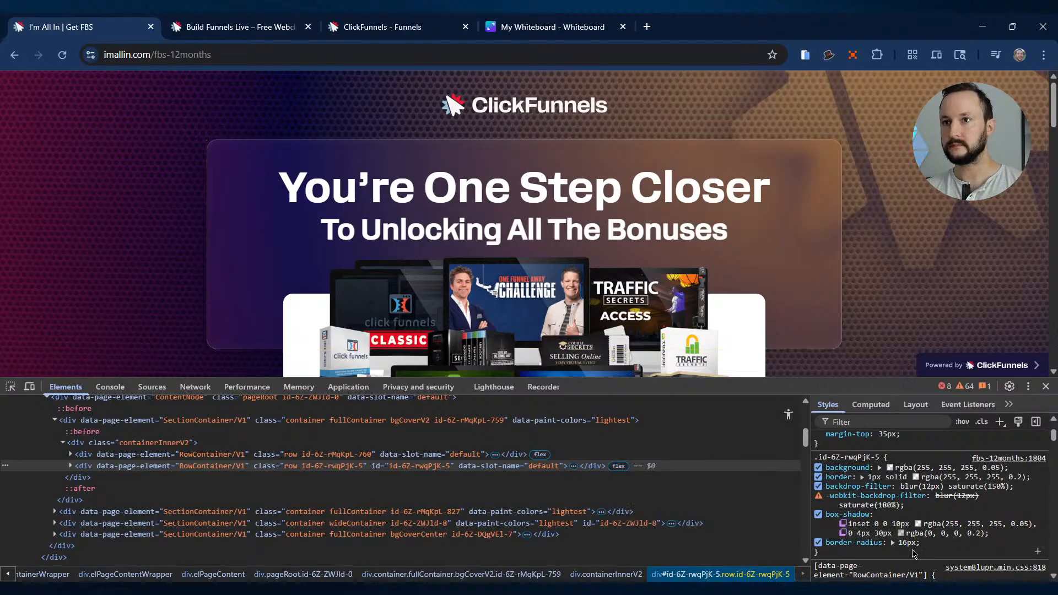
pyautogui.scroll(-2, 901, 529)
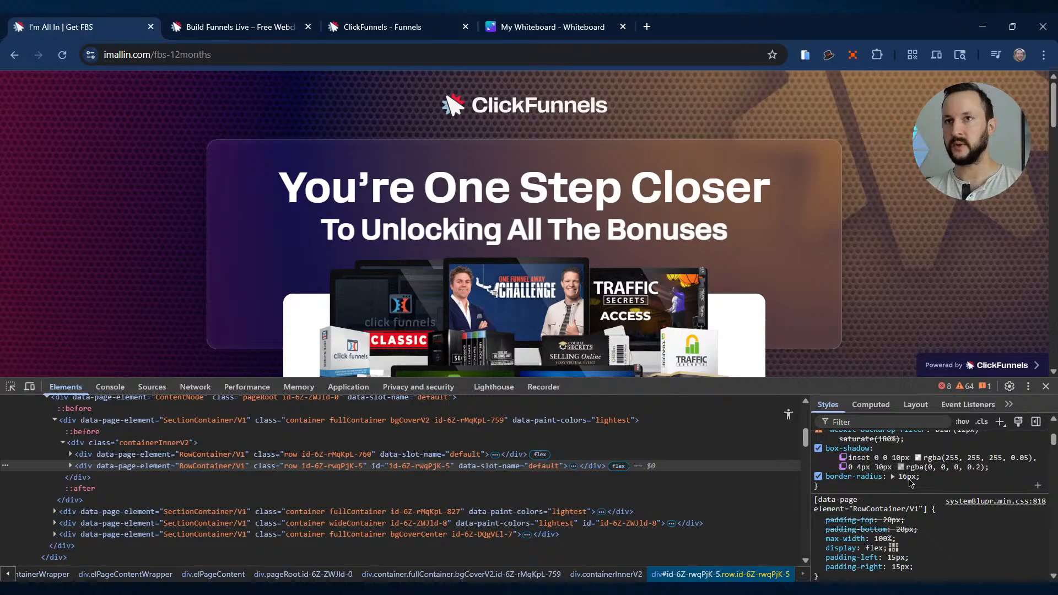
# In the opt-in page editor, set all corners of the row to 16 px and save the page.
pyautogui.click(381, 27)
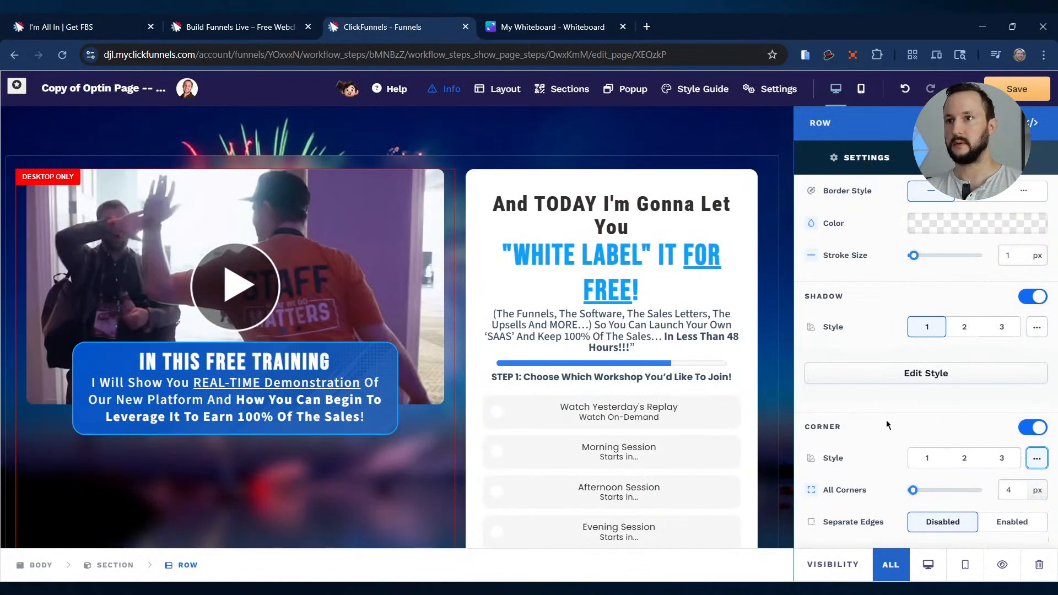
pyautogui.click(1014, 489)
pyautogui.write('1')
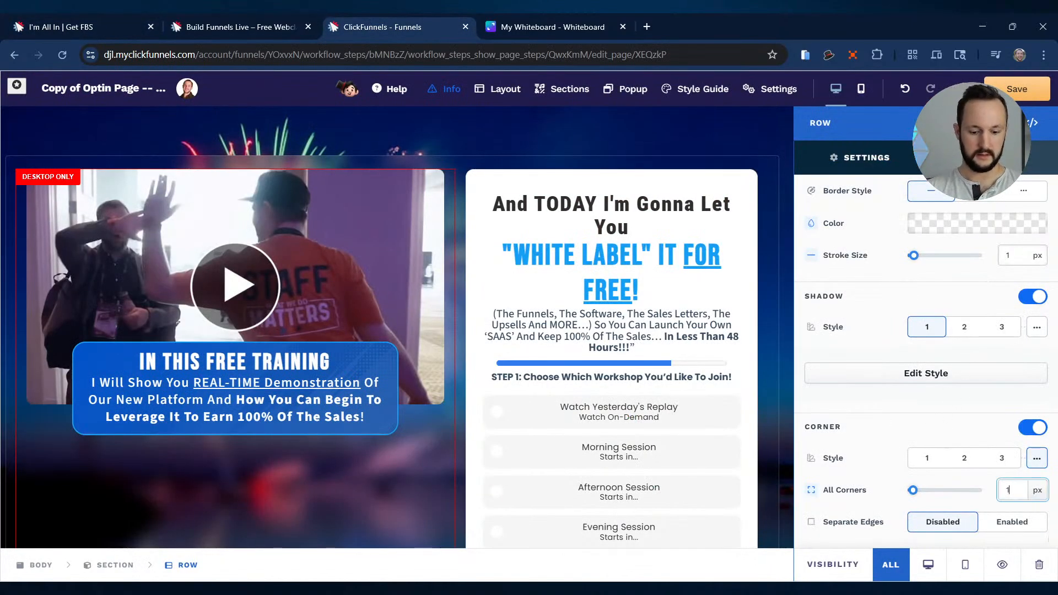
pyautogui.write('6')
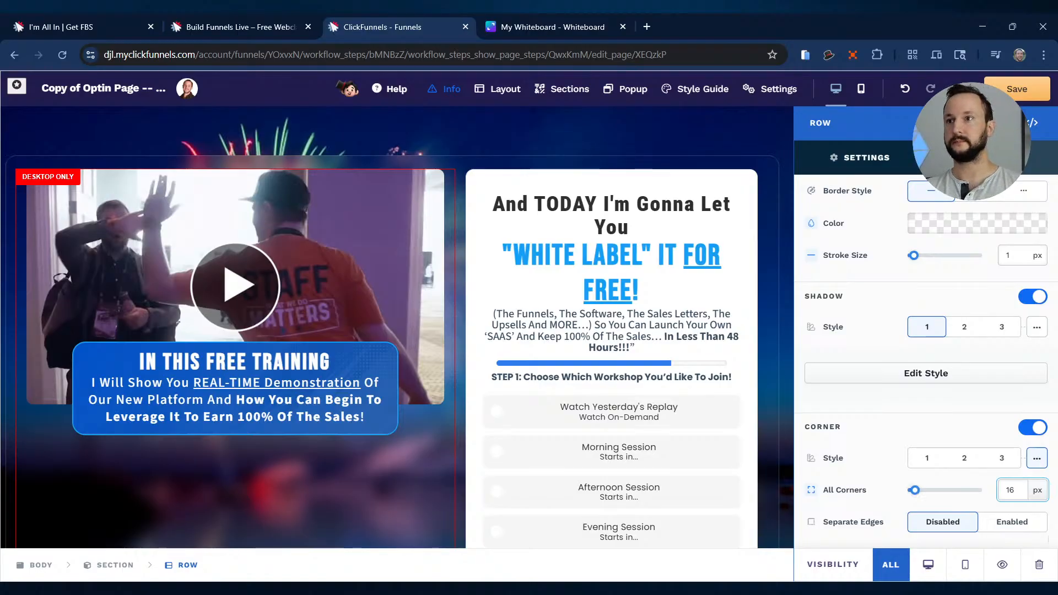
pyautogui.click(758, 142)
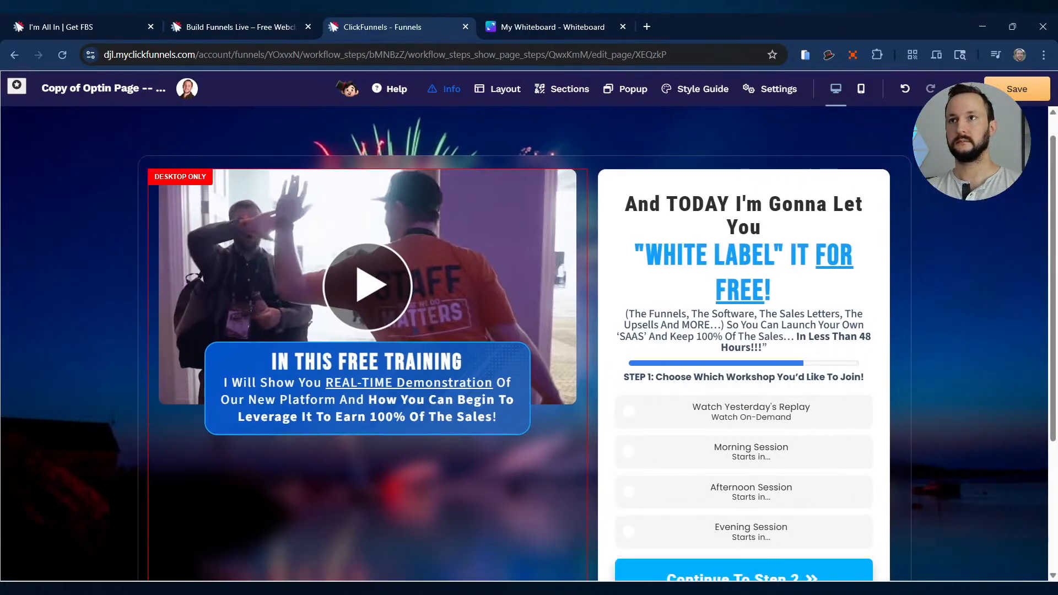
pyautogui.click(1015, 86)
# Switch to the offer page and examine the offset, blur and color of the headline row's box-shadow in its CSS.
pyautogui.click(115, 31)
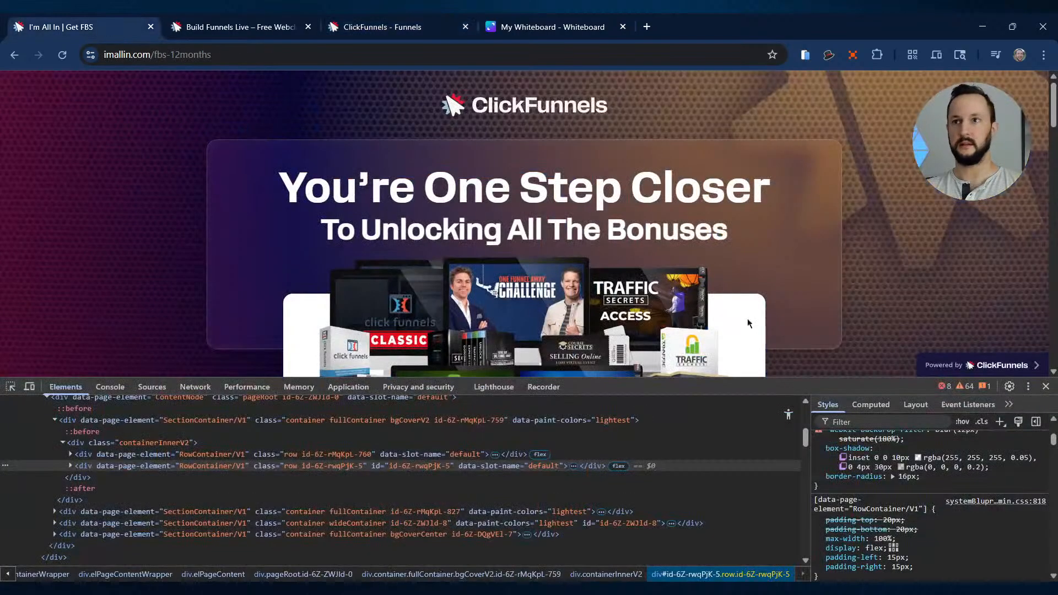
pyautogui.scroll(3, 951, 510)
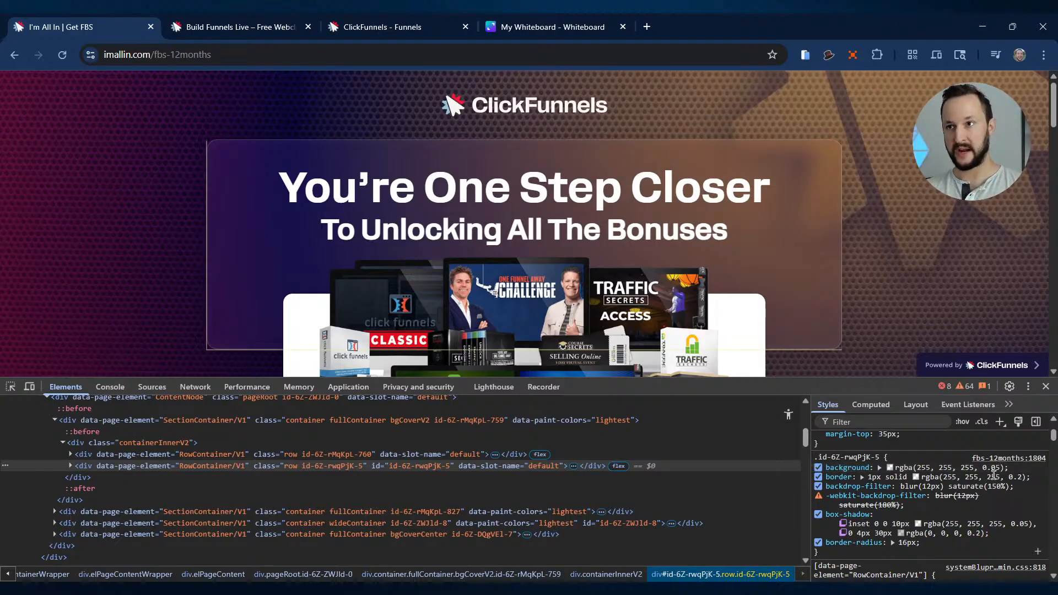
pyautogui.scroll(-1, 992, 466)
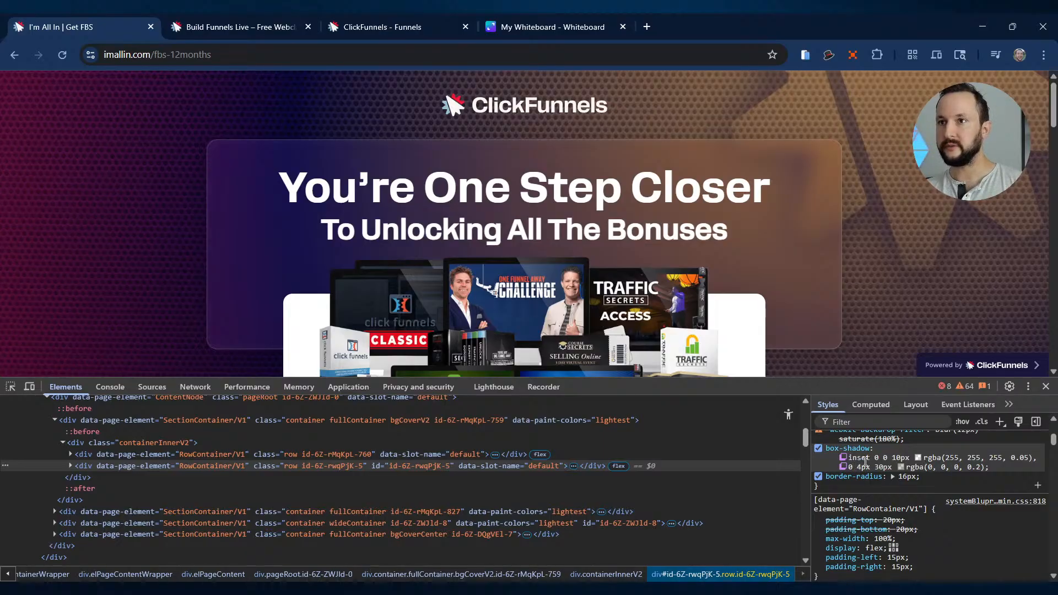
pyautogui.click(902, 467)
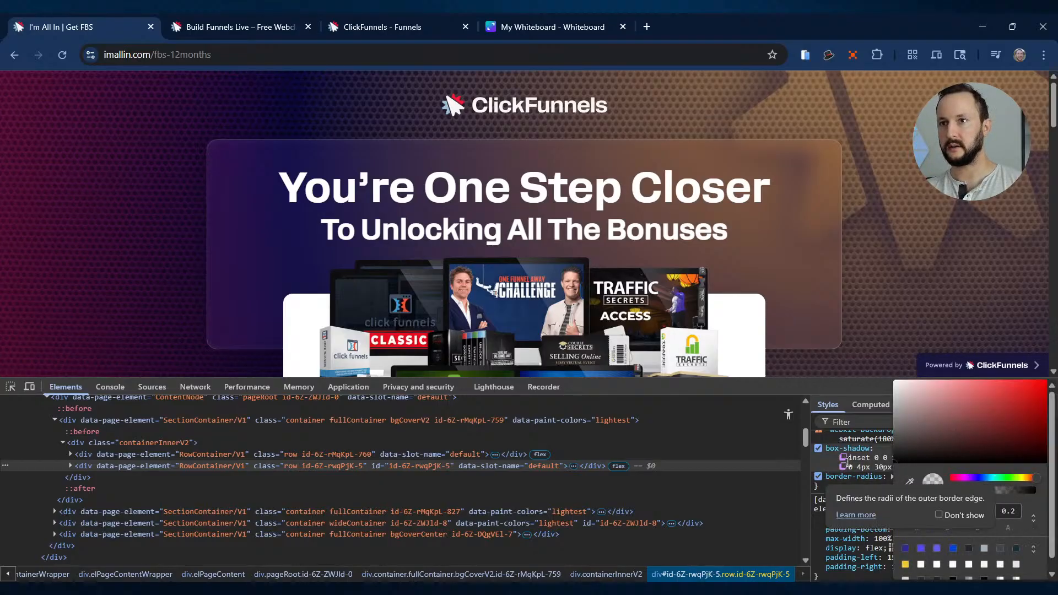
pyautogui.click(857, 462)
# In the opt-in page editor, switch the shadow of the video and workshop form row to custom settings.
pyautogui.click(380, 28)
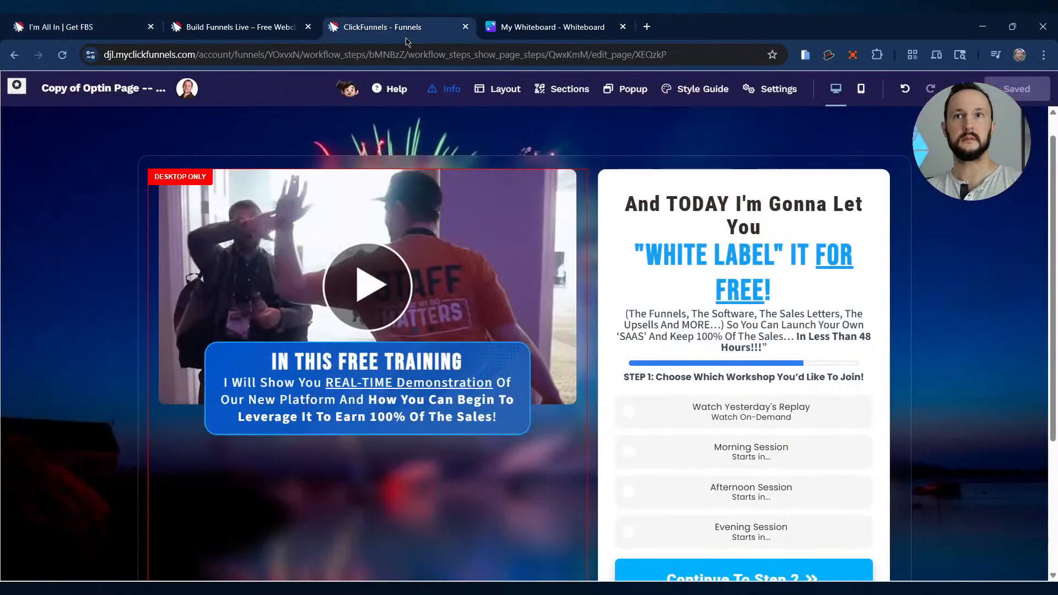
pyautogui.scroll(-3, 566, 307)
pyautogui.click(566, 306)
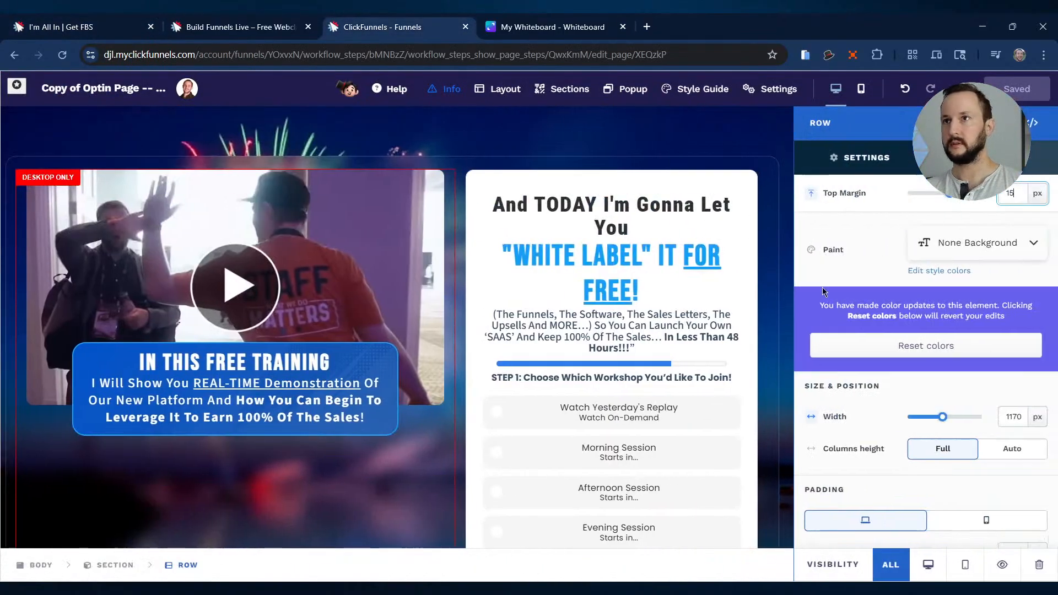
pyautogui.scroll(-5, 882, 320)
pyautogui.scroll(-6, 934, 351)
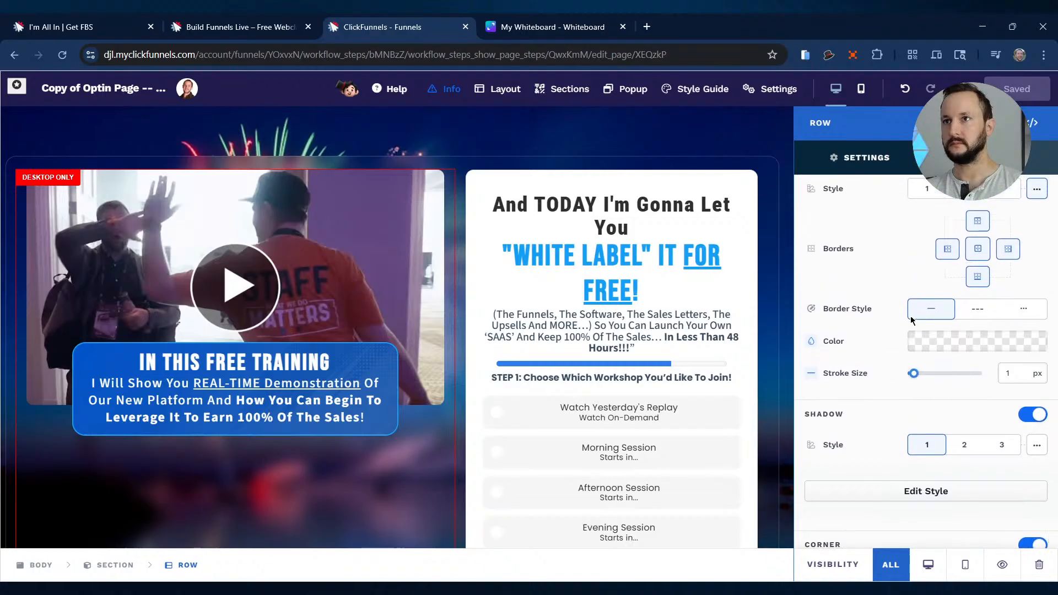
pyautogui.click(980, 382)
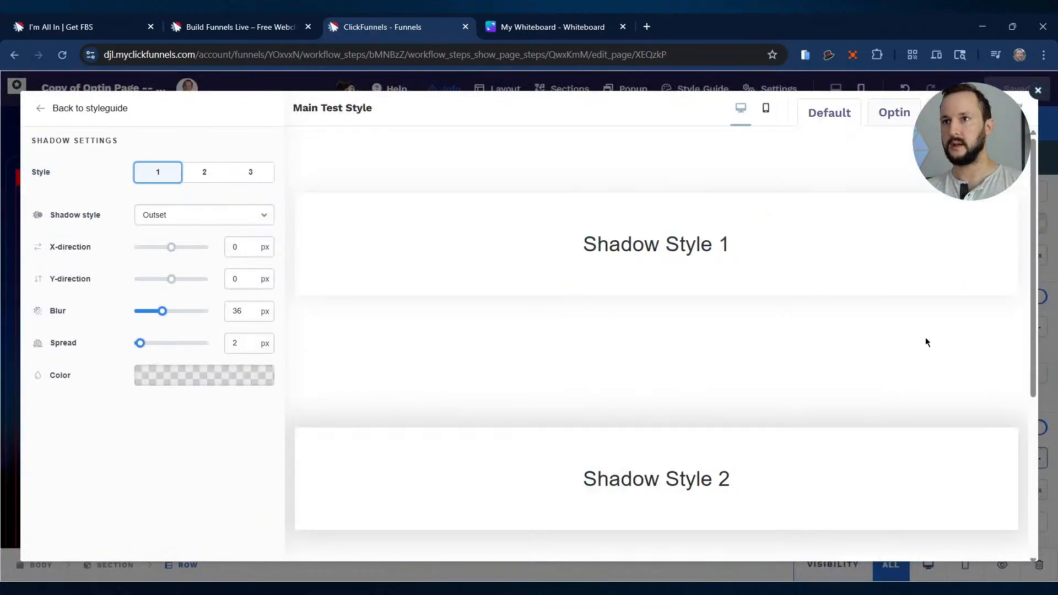
pyautogui.click(1038, 90)
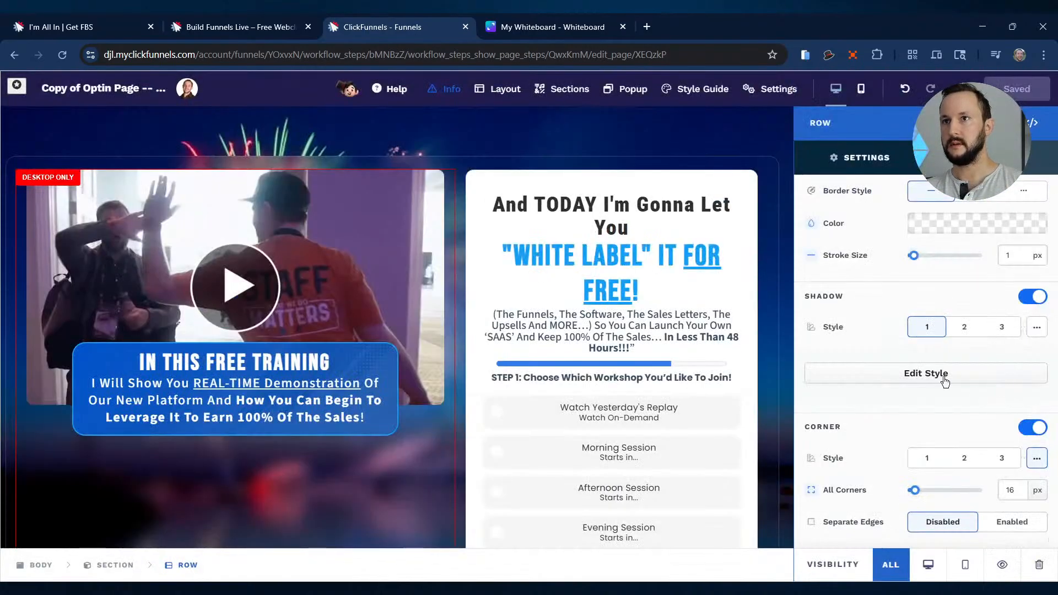
pyautogui.click(1036, 327)
pyautogui.scroll(-2, 1013, 340)
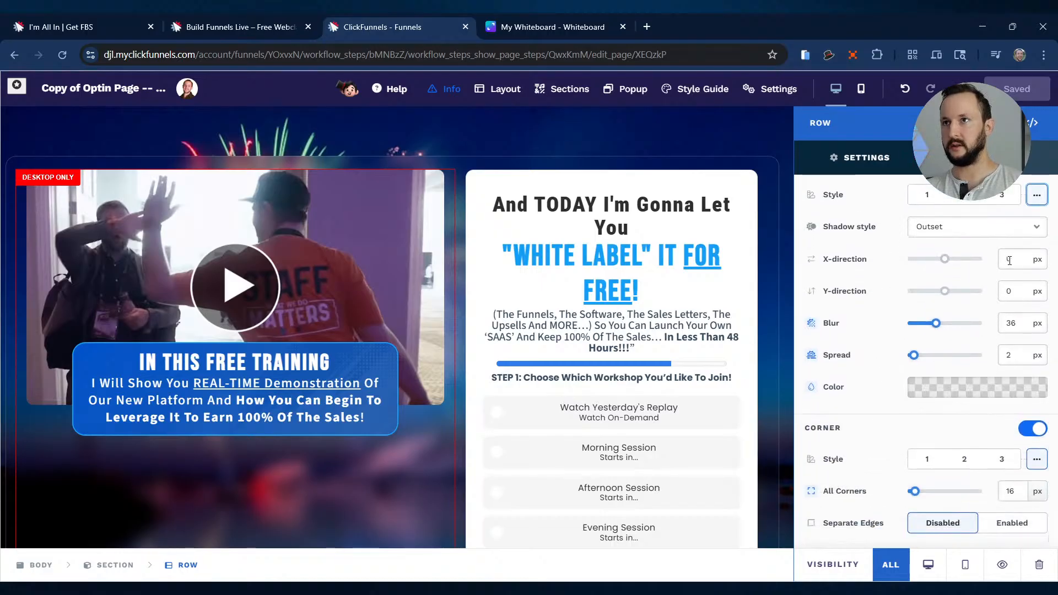
# Set the row shadow's Y-direction to 4 px and blur to 30 px, using black with reduced opacity.
pyautogui.click(1011, 287)
pyautogui.write('4')
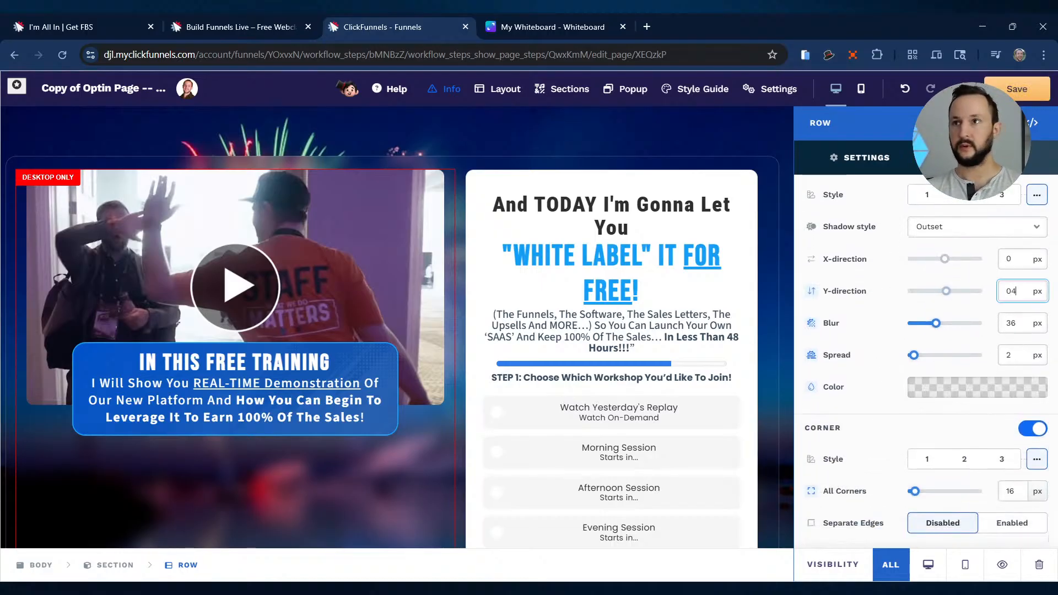
pyautogui.click(1019, 322)
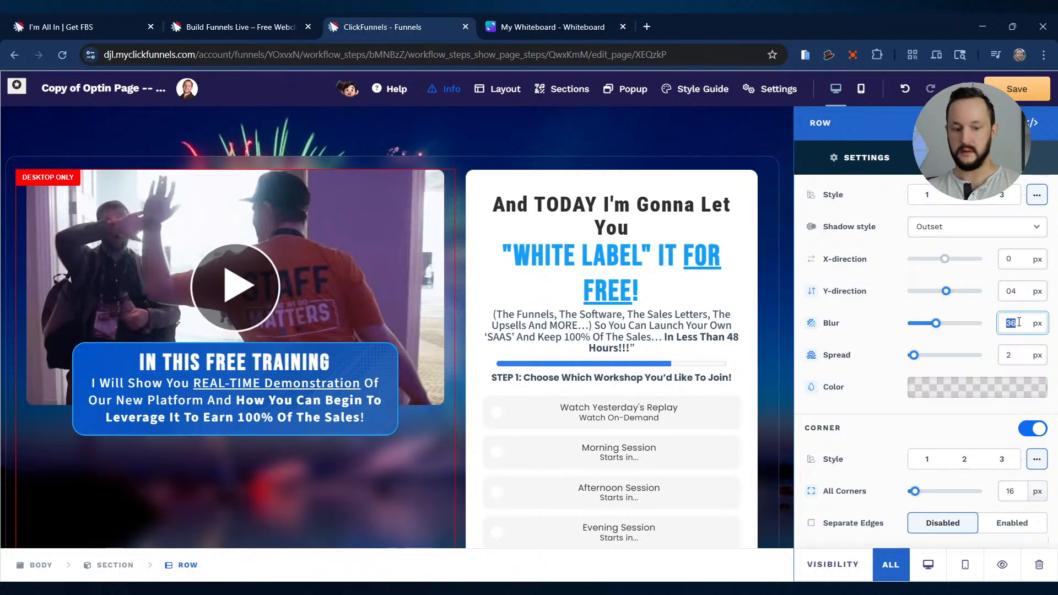
pyautogui.press('BackSpace')
pyautogui.write('0')
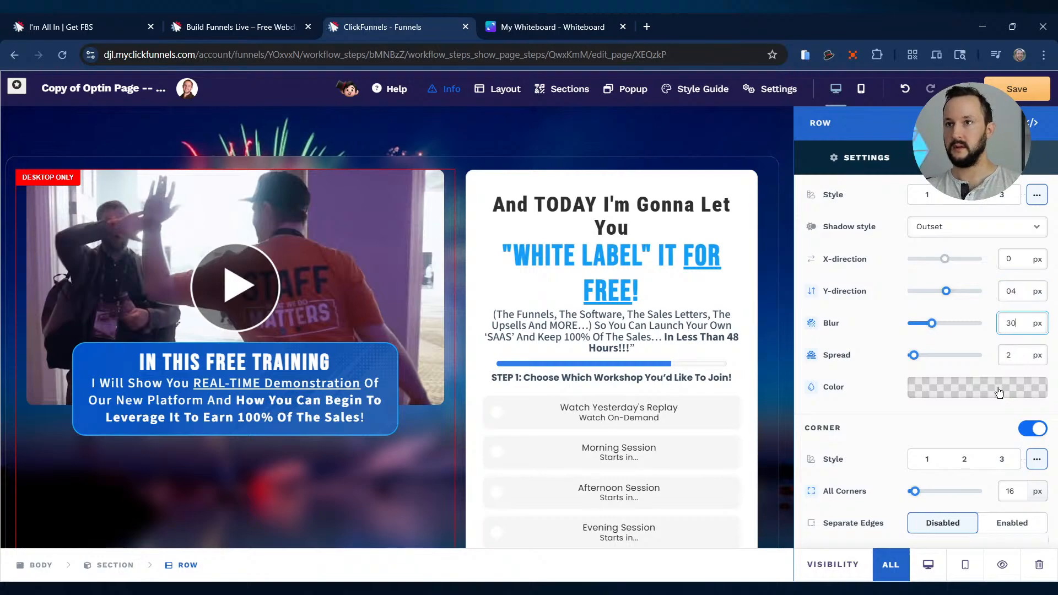
pyautogui.click(999, 393)
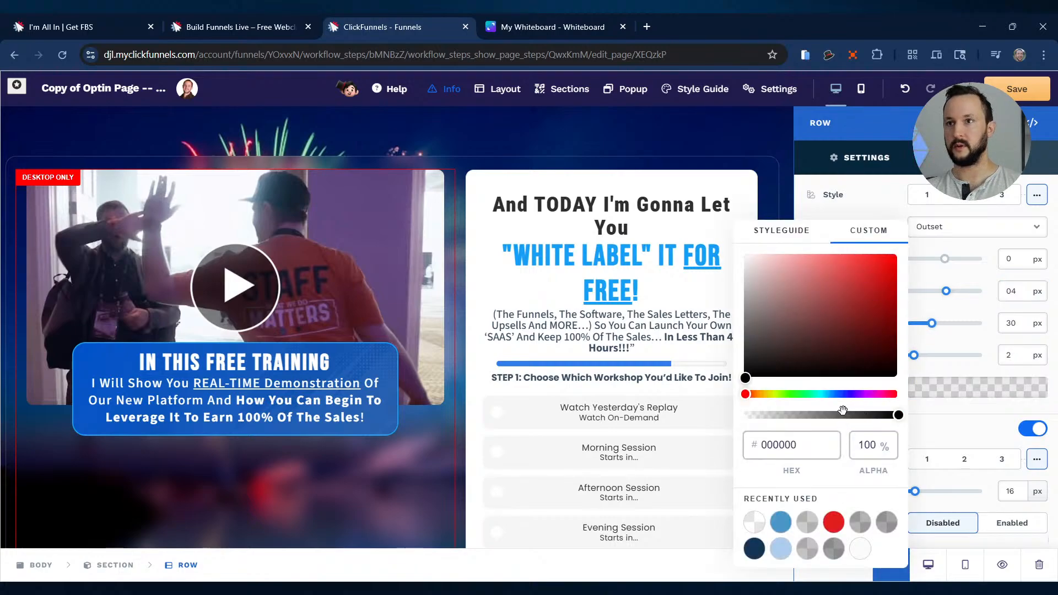
pyautogui.moveTo(842, 415); pyautogui.dragTo(776, 415)
pyautogui.click(934, 366)
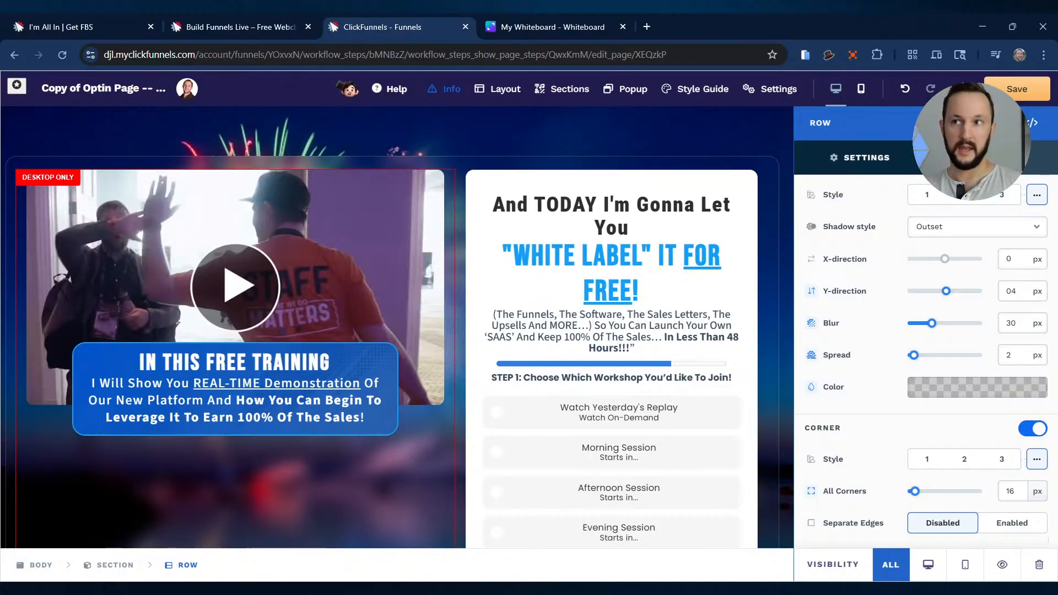
# Save the page and review the blurred, bordered row over the length of the opt-in page.
pyautogui.click(685, 130)
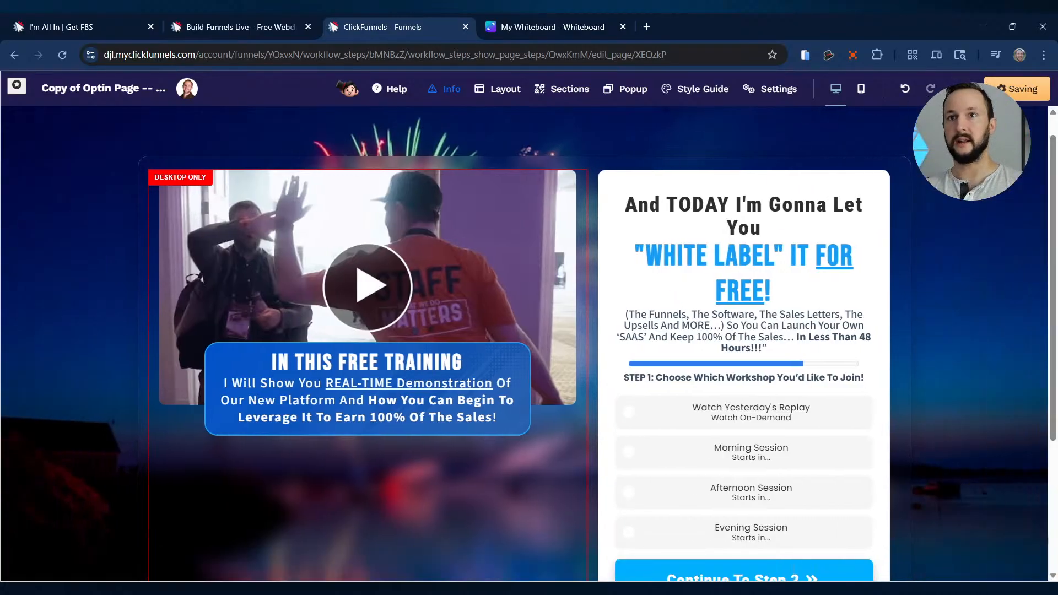
pyautogui.scroll(-2, 973, 154)
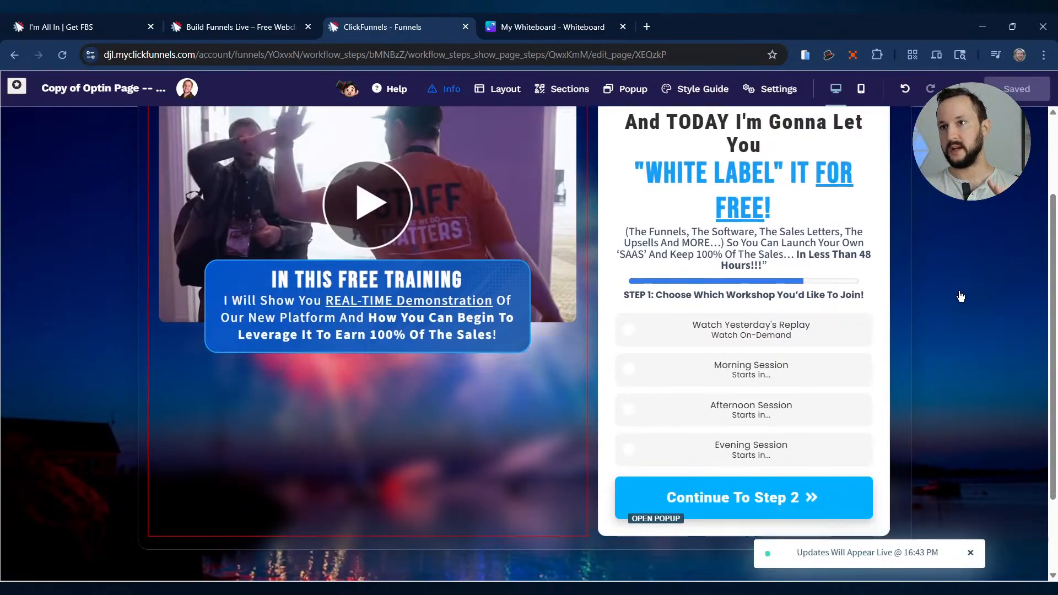
pyautogui.scroll(-2, 961, 297)
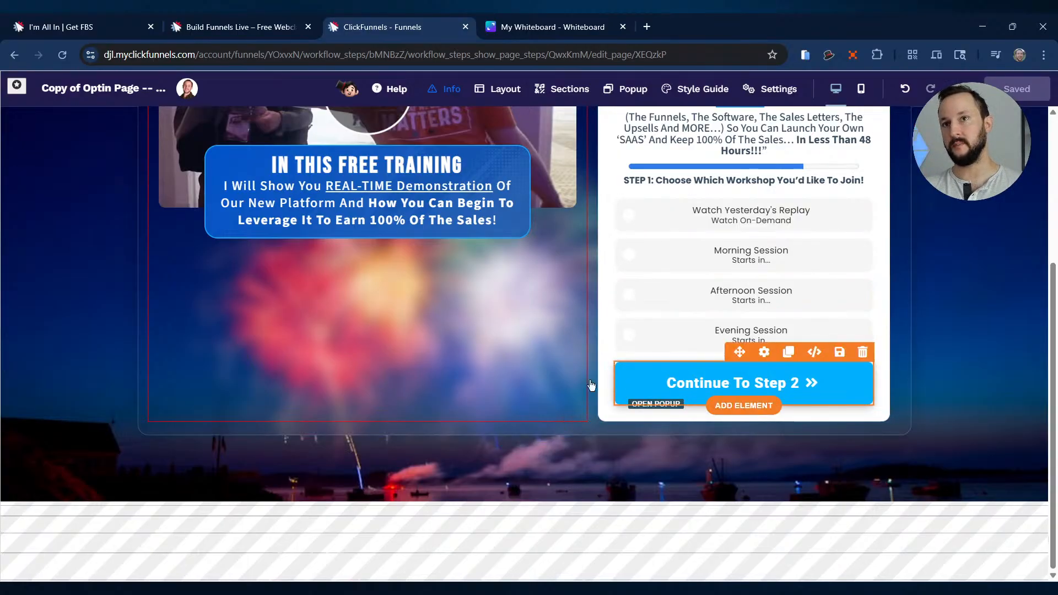
pyautogui.scroll(3, 555, 324)
pyautogui.scroll(1, 555, 323)
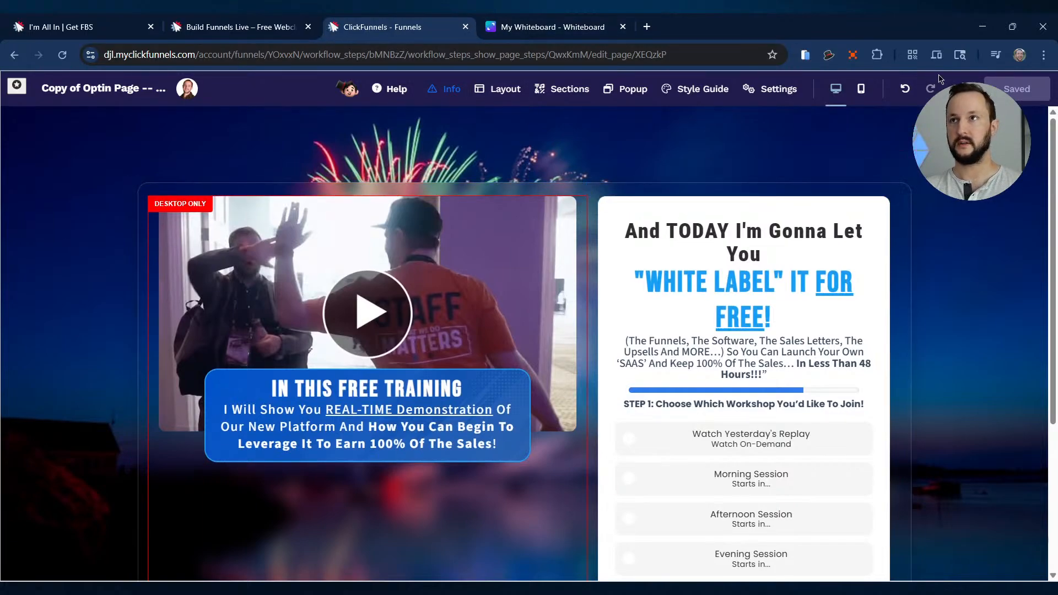
# Preview the opt-in page, go to its live version and open the developer tools there.
pyautogui.click(962, 87)
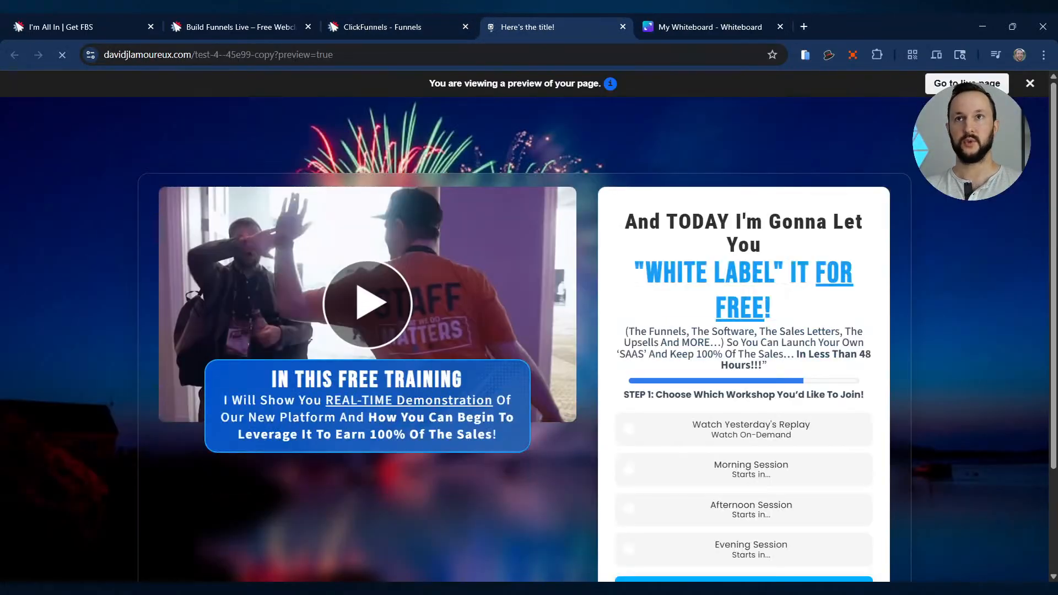
pyautogui.click(959, 80)
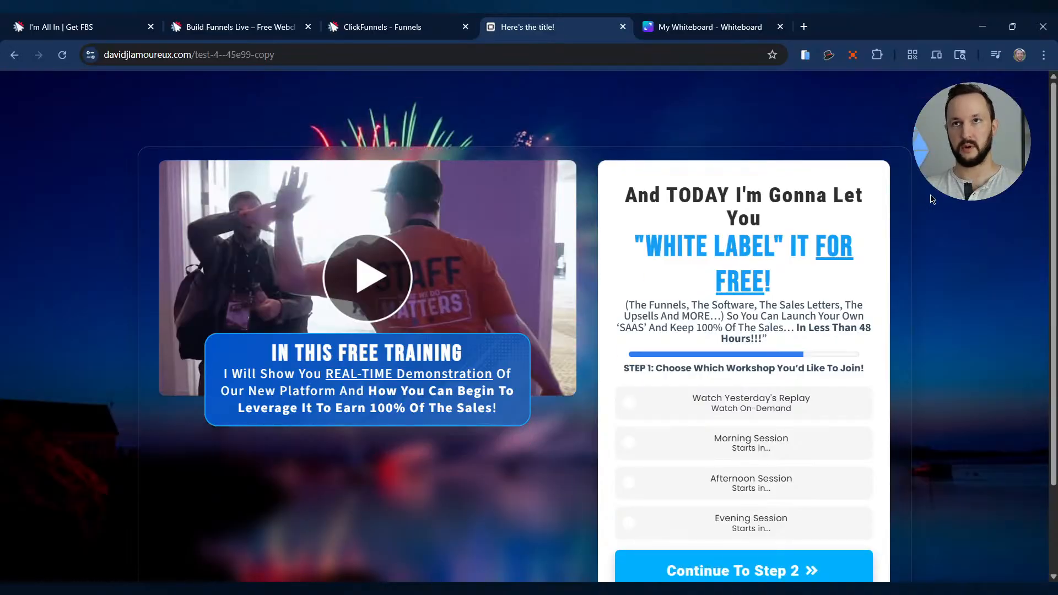
pyautogui.press('F12')
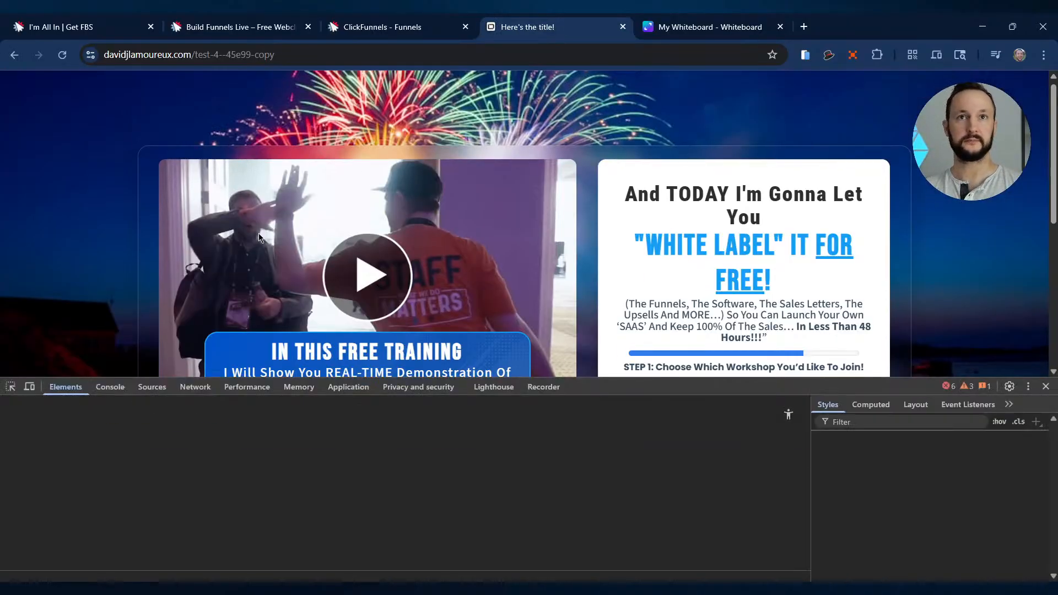
# Inspect the blurred video and form row on the live page and review its backdrop-filter and shadow style rules.
pyautogui.click(11, 387)
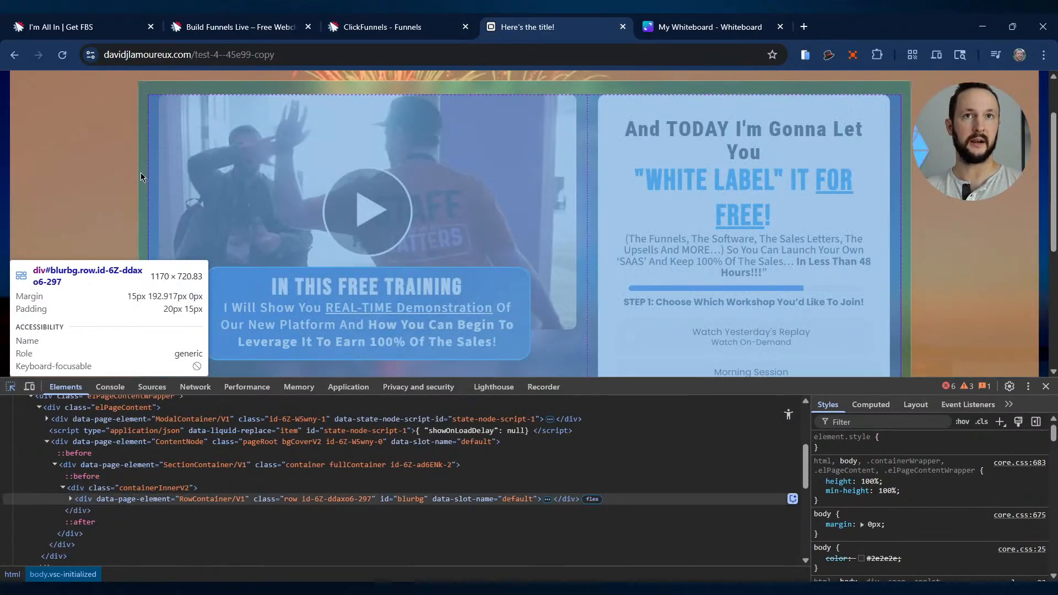
pyautogui.click(141, 177)
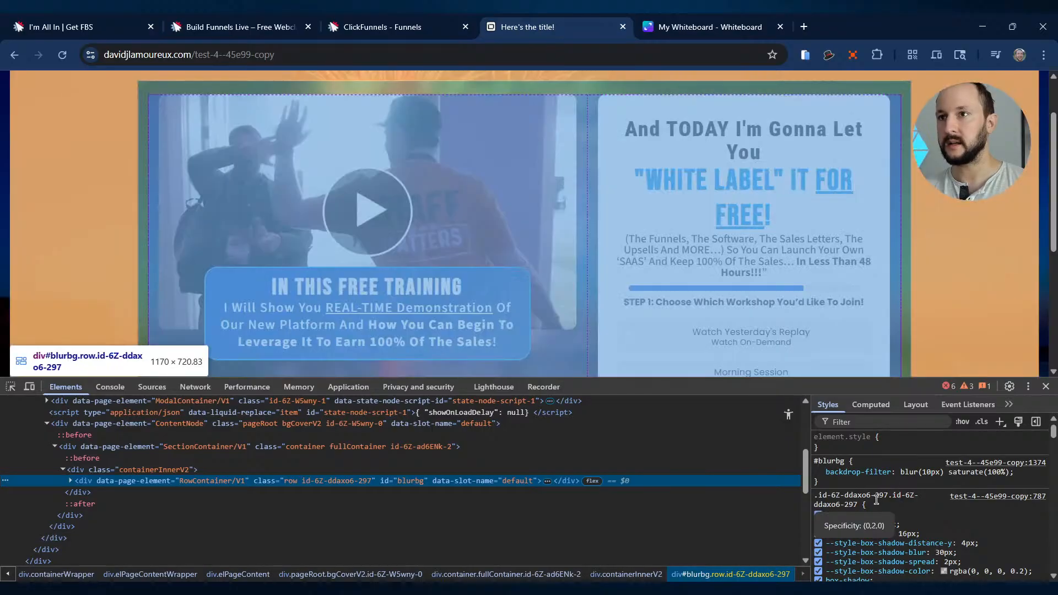
pyautogui.scroll(-1, 915, 501)
pyautogui.scroll(1, 902, 502)
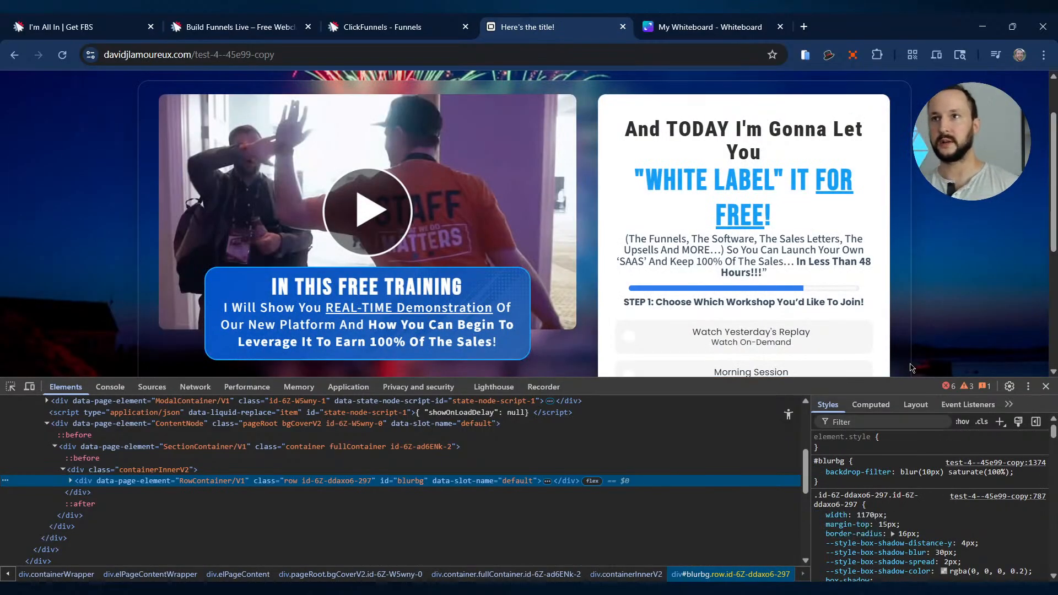
pyautogui.scroll(-3, 888, 312)
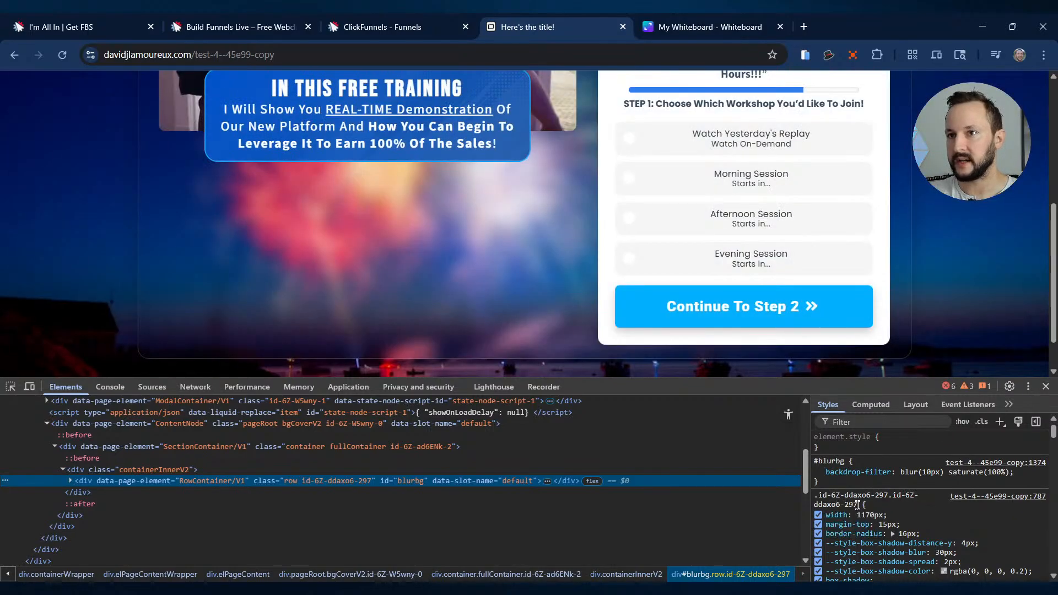
# Highlight the row's generated class selector, expand the row's element and examine the surrounding page structure in the developer tools.
pyautogui.click(857, 504)
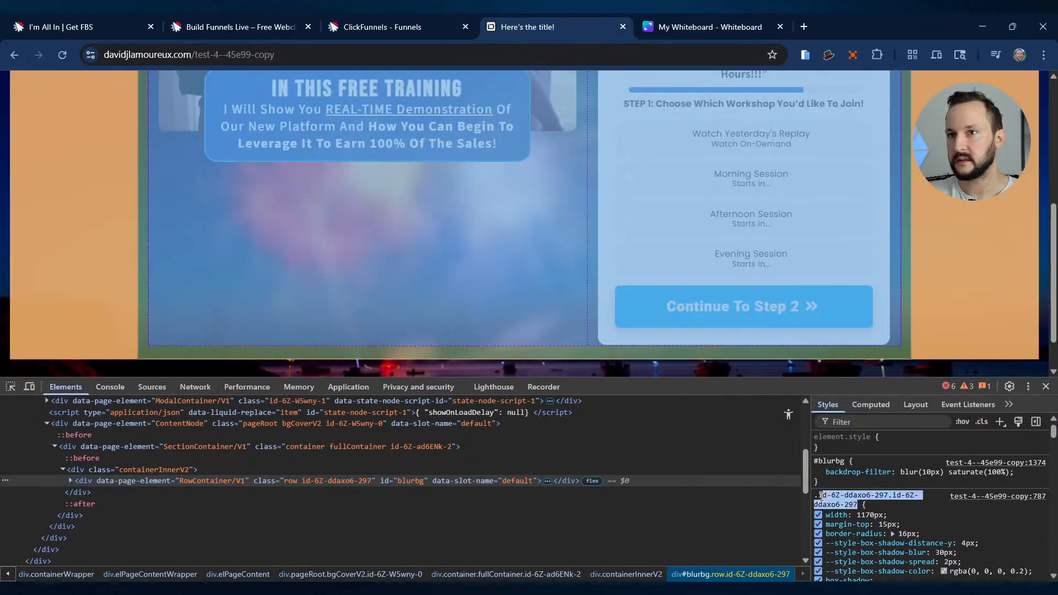
pyautogui.press('Escape')
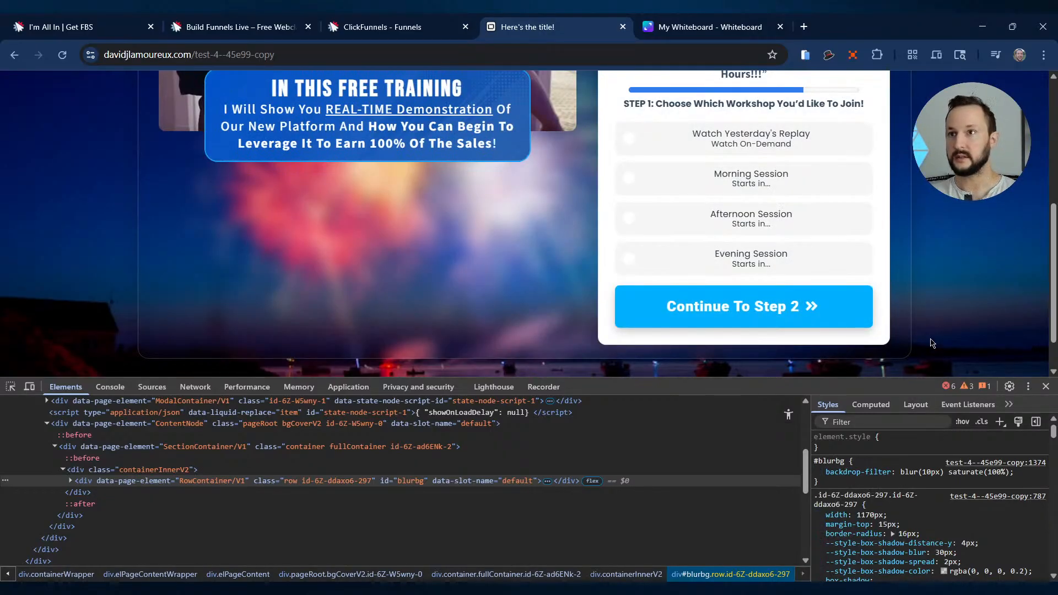
pyautogui.moveTo(863, 505); pyautogui.dragTo(814, 495)
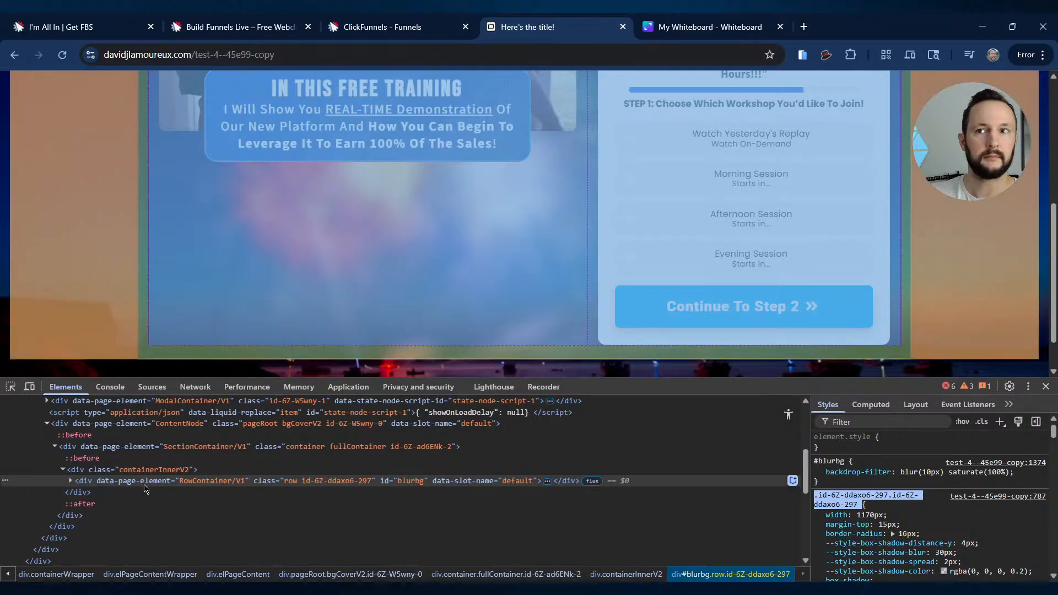
pyautogui.click(74, 482)
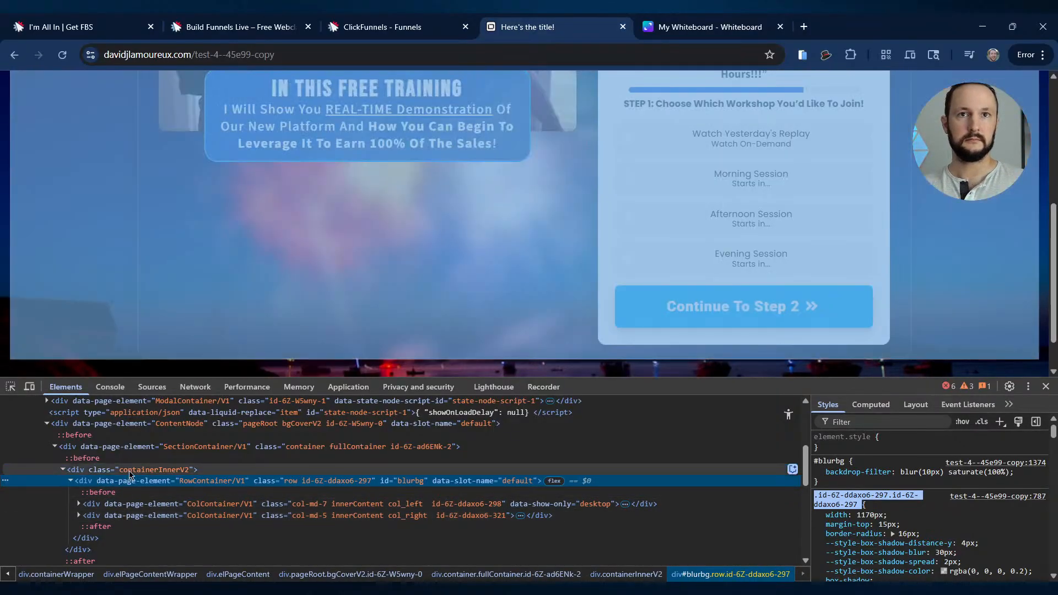
pyautogui.scroll(2, 163, 457)
pyautogui.scroll(2, 164, 457)
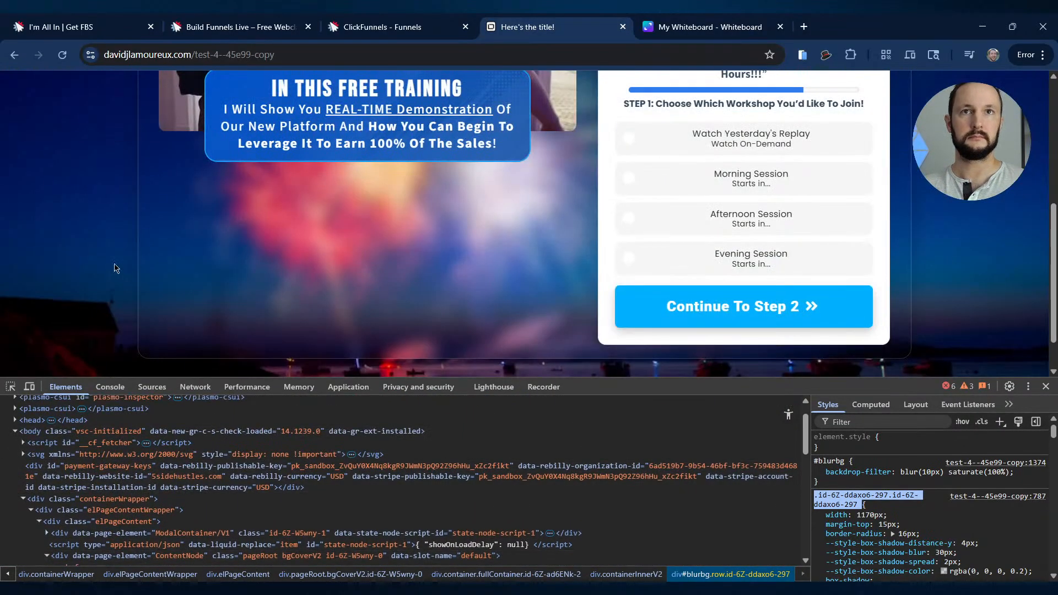
# In the page editor, add a one-column row below the video and form row and insert a headline in it.
pyautogui.click(382, 27)
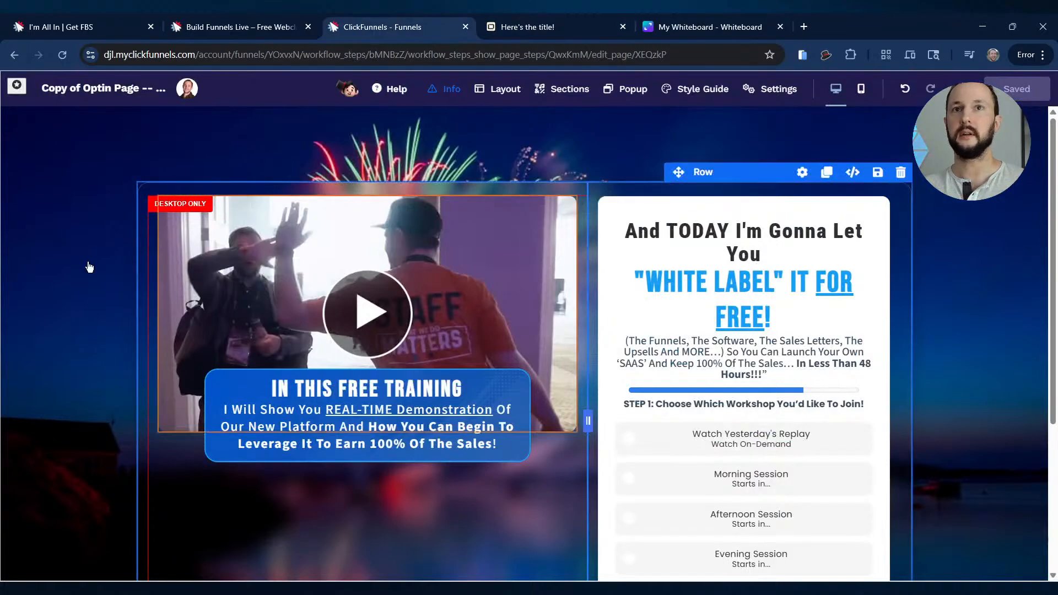
pyautogui.scroll(-4, 604, 495)
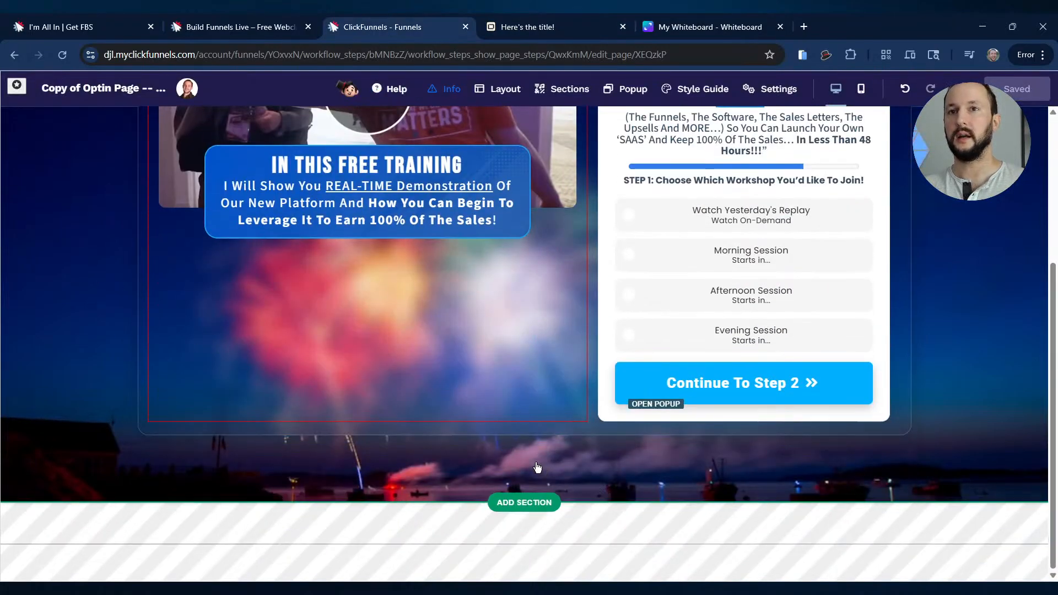
pyautogui.click(523, 435)
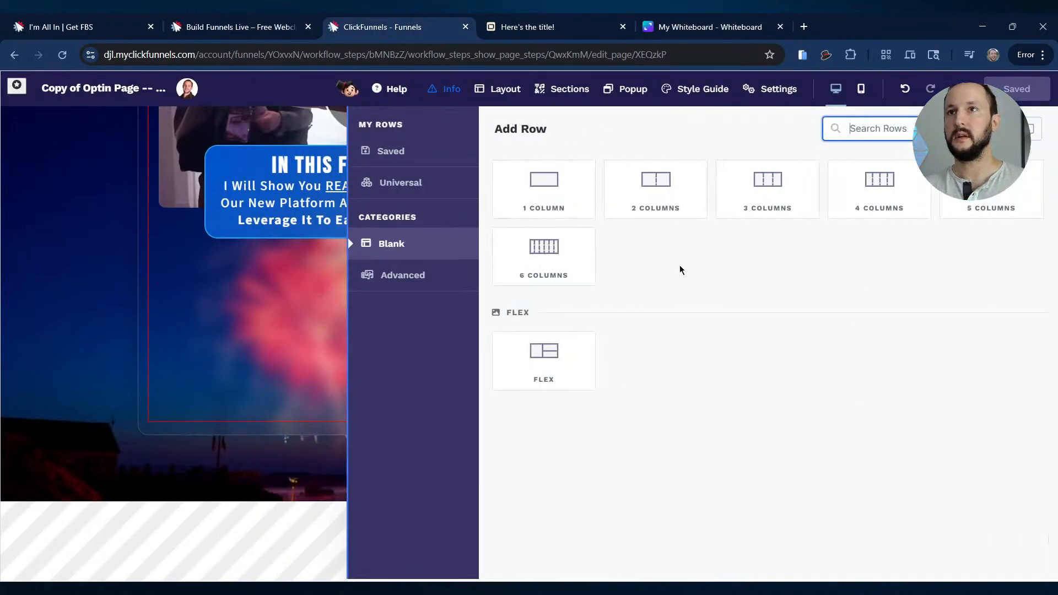
pyautogui.click(541, 184)
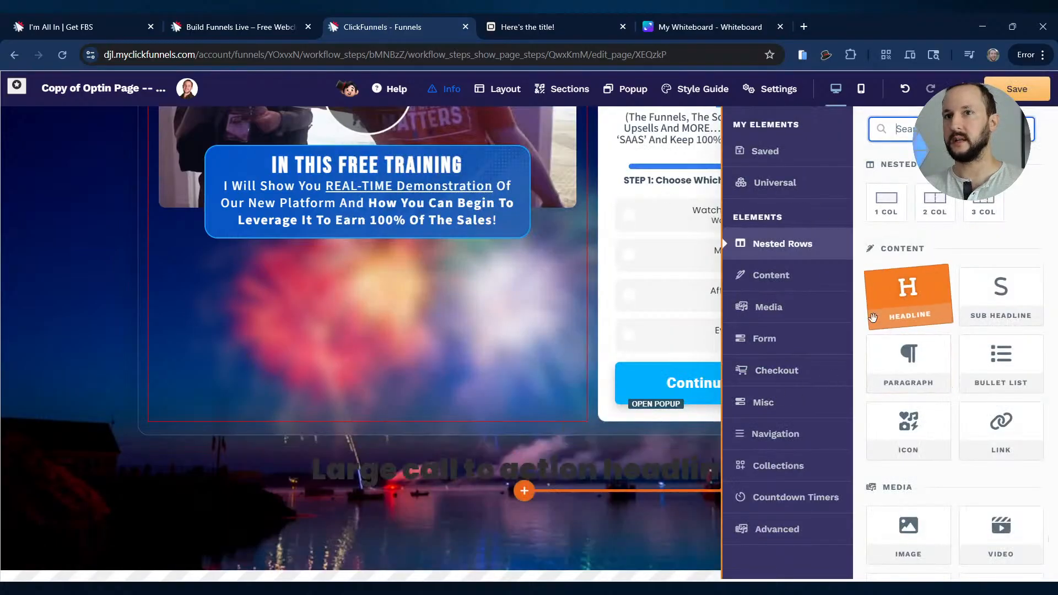
pyautogui.click(908, 292)
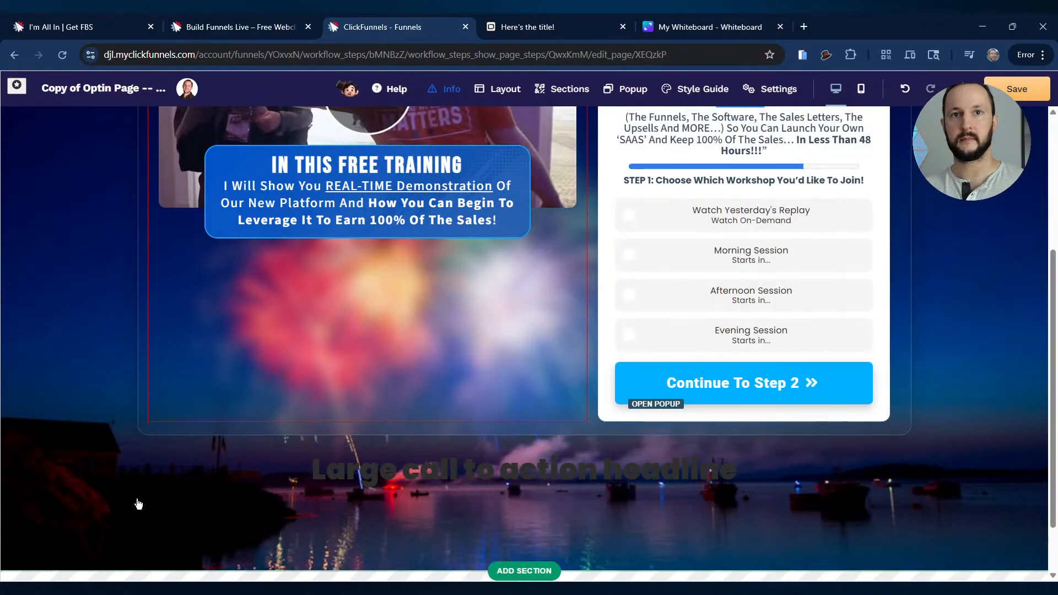
# Give the new headline row the Light Background paint and a 20 px top margin.
pyautogui.click(138, 502)
pyautogui.click(157, 503)
pyautogui.scroll(-4, 158, 505)
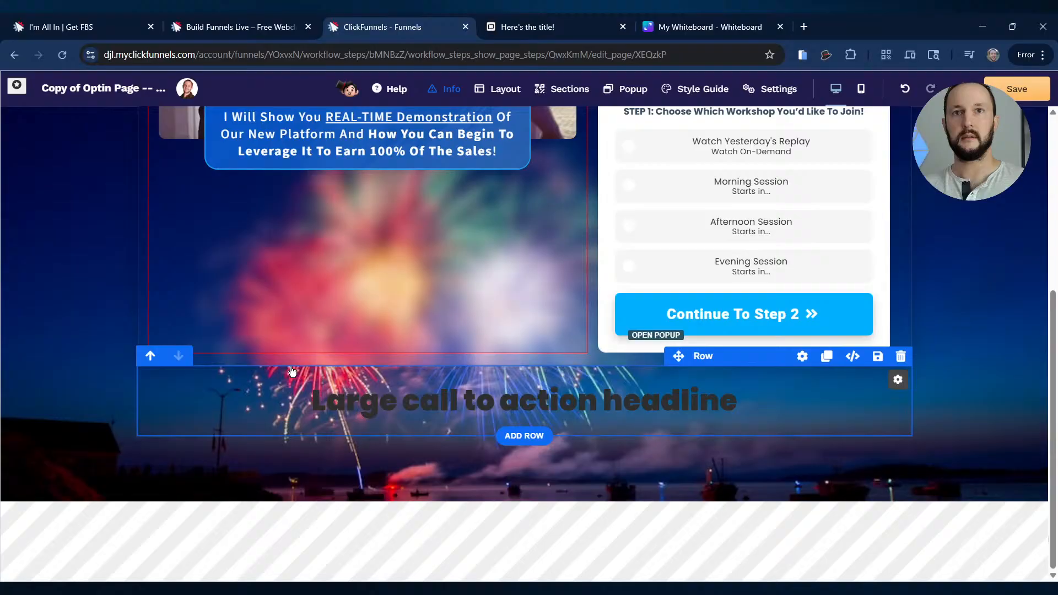
pyautogui.click(147, 437)
pyautogui.click(996, 242)
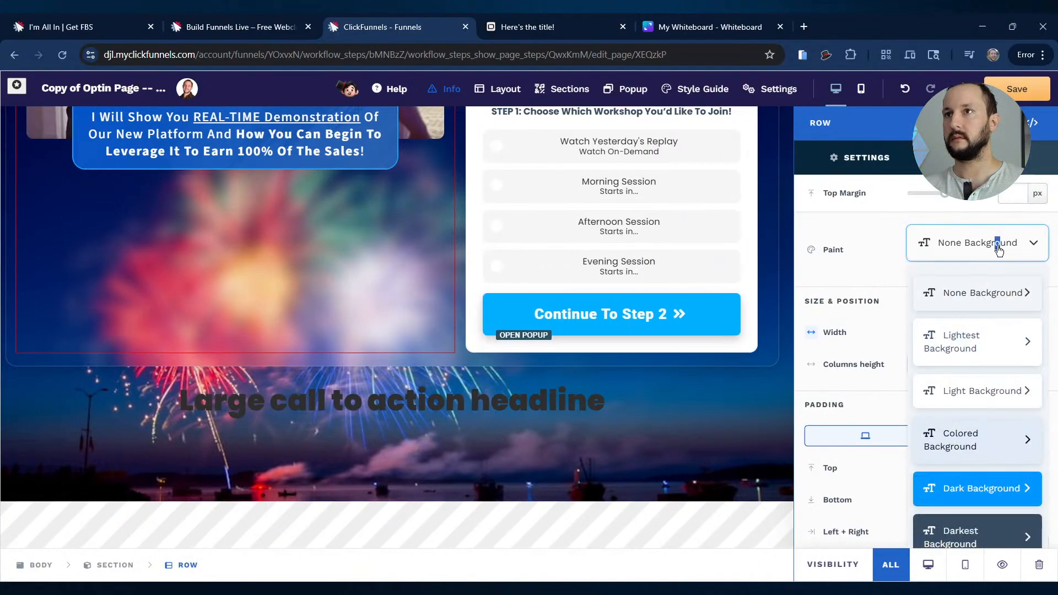
pyautogui.click(975, 395)
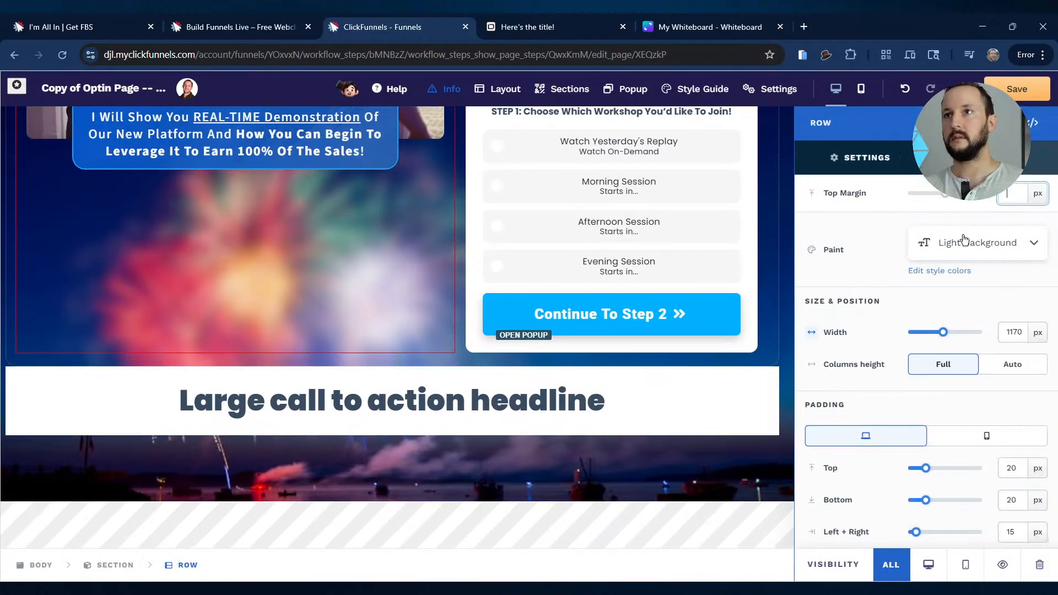
pyautogui.click(1000, 195)
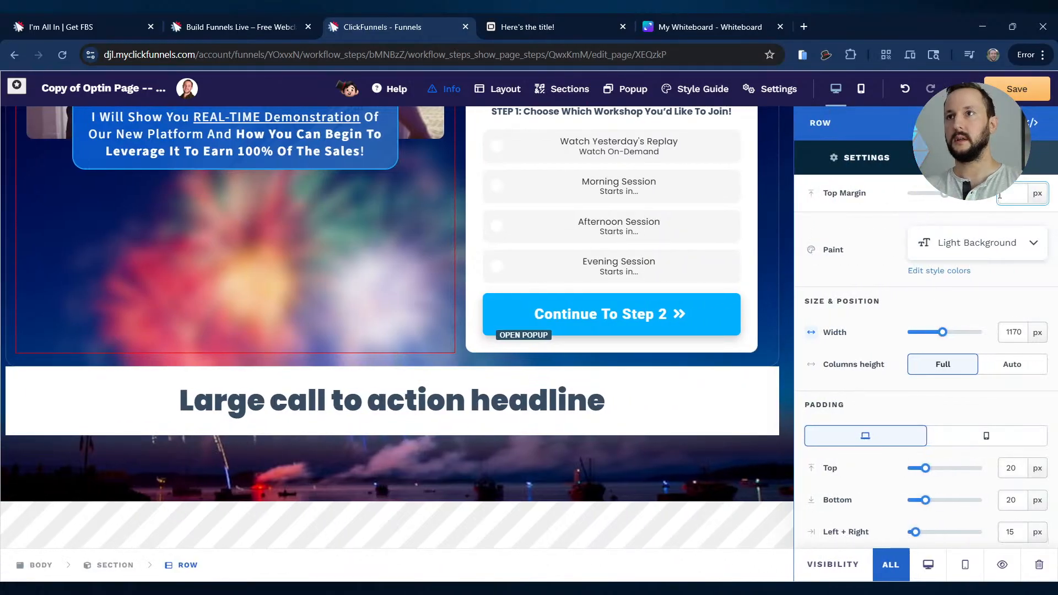
pyautogui.click(751, 385)
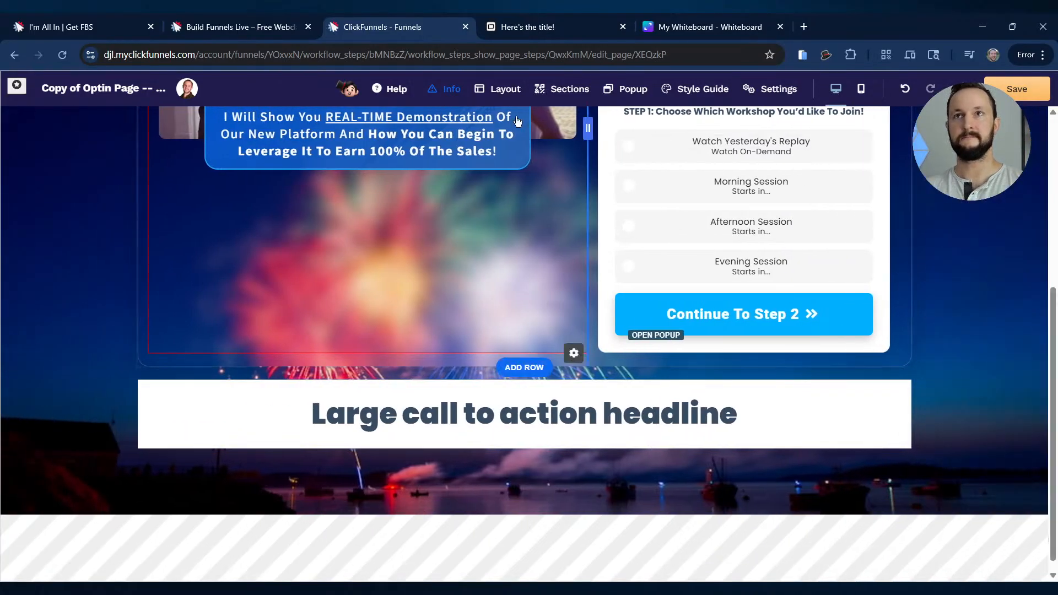
# Save the page and reload its live version.
pyautogui.click(1039, 95)
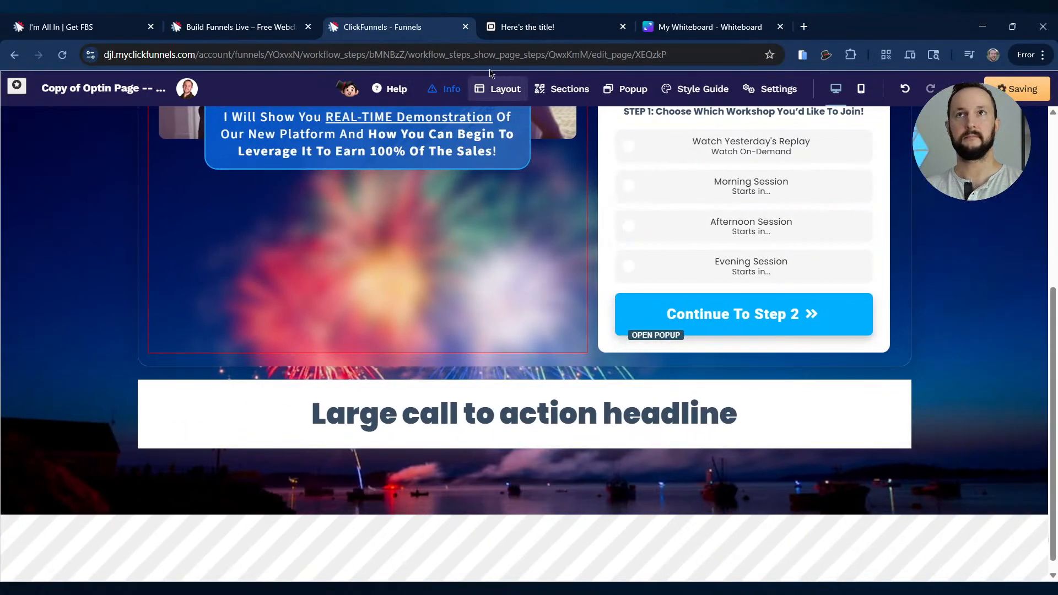
pyautogui.click(538, 33)
pyautogui.press('F5')
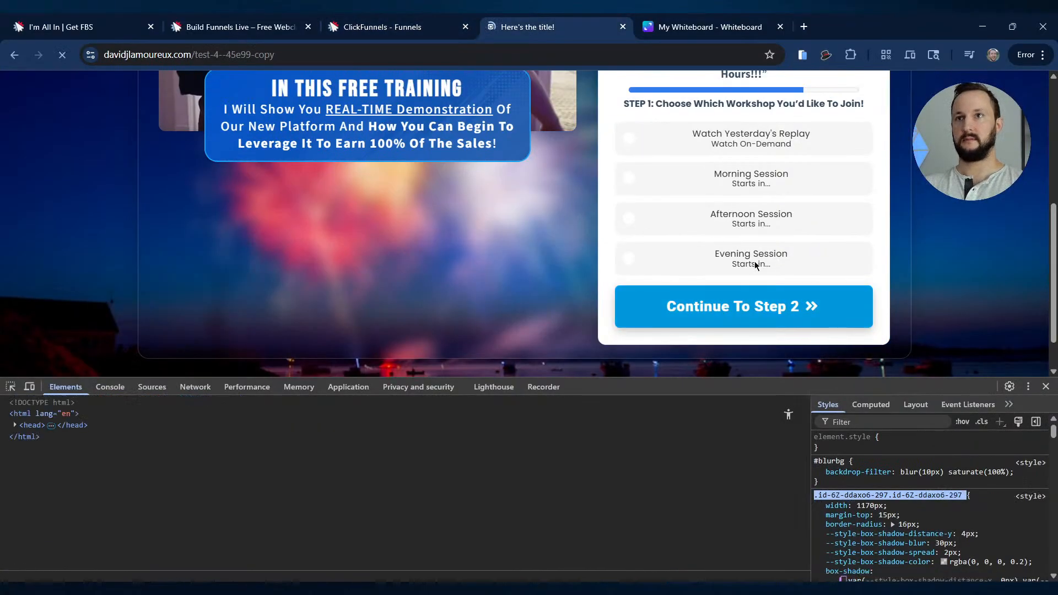
# Inspect the headline row's element on the live page and compare its class and style rules with the blurred row.
pyautogui.click(9, 388)
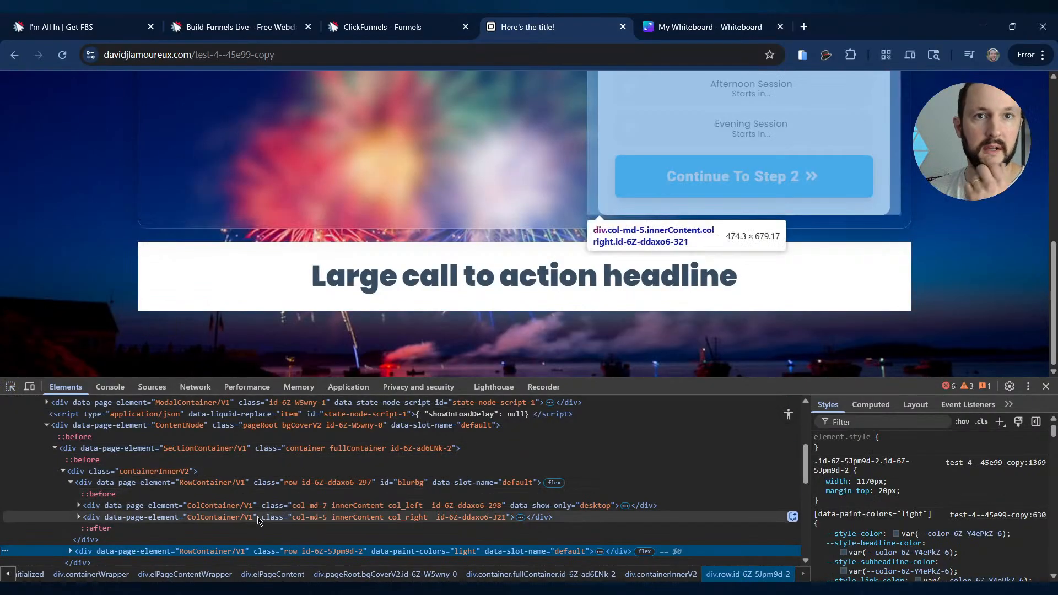
pyautogui.click(239, 553)
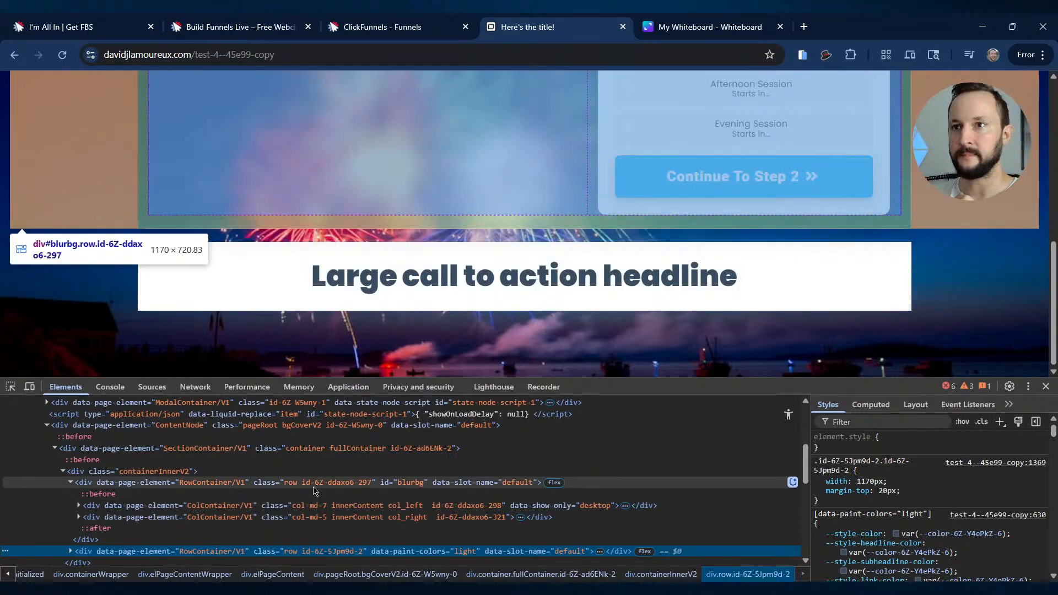
pyautogui.scroll(-6, 906, 510)
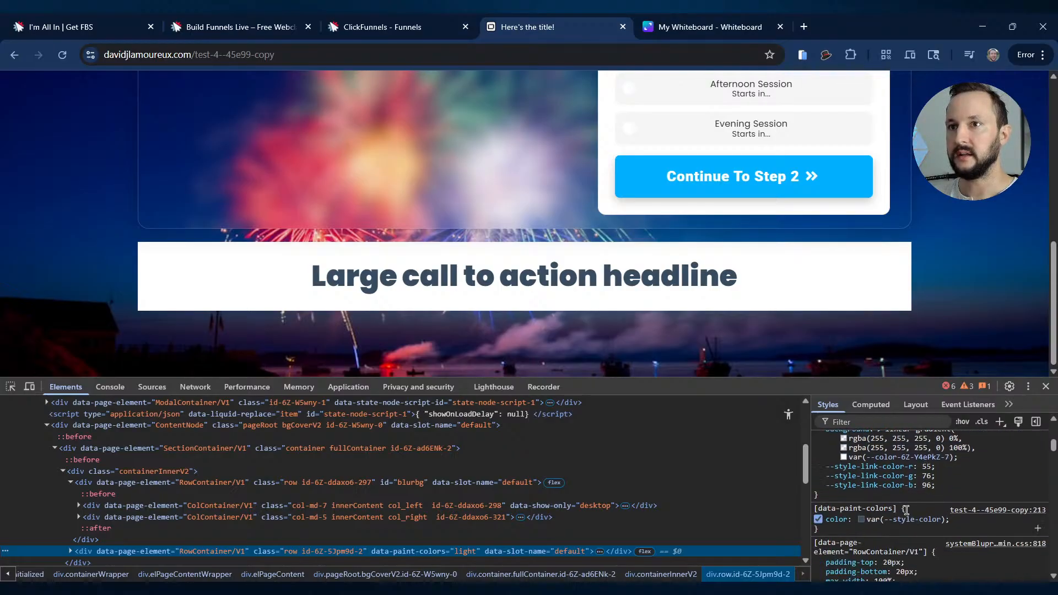
pyautogui.scroll(-8, 915, 509)
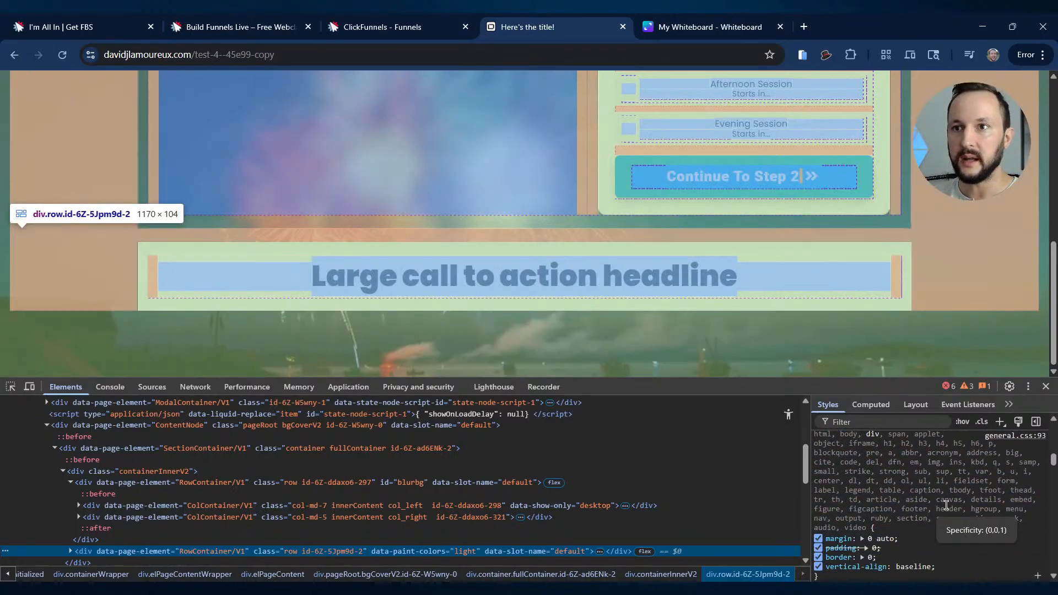
pyautogui.scroll(-5, 946, 504)
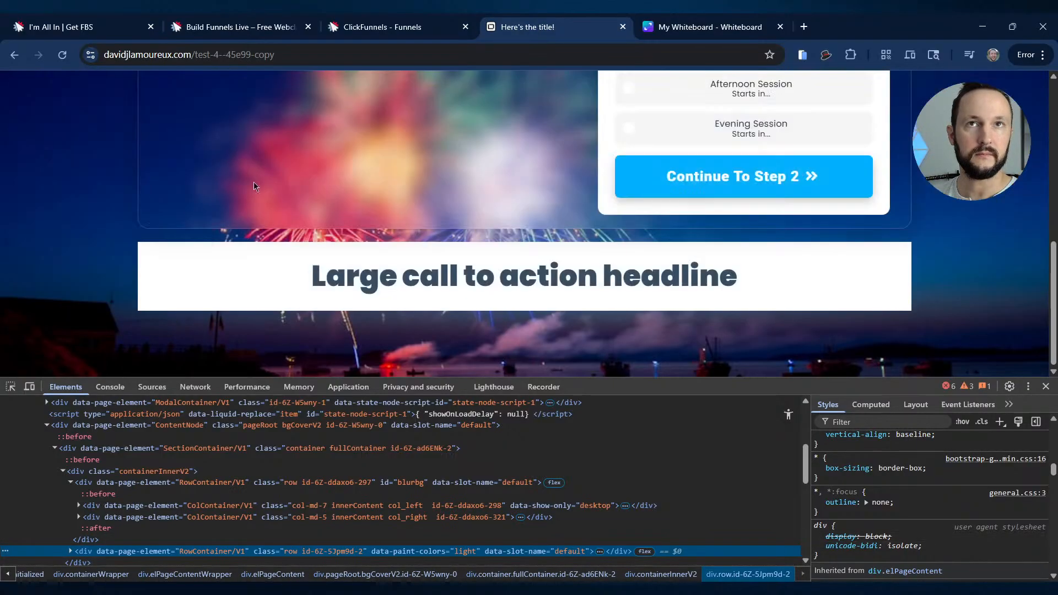
# Back in the page editor, set the headline row's paint to None Background.
pyautogui.click(388, 26)
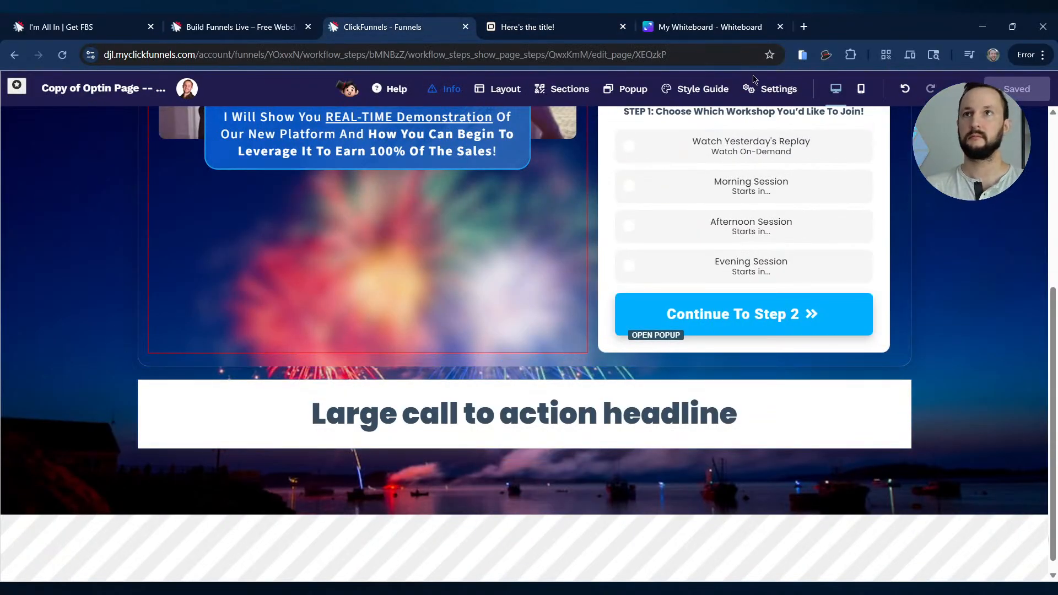
pyautogui.moveTo(898, 424)
pyautogui.click(897, 392)
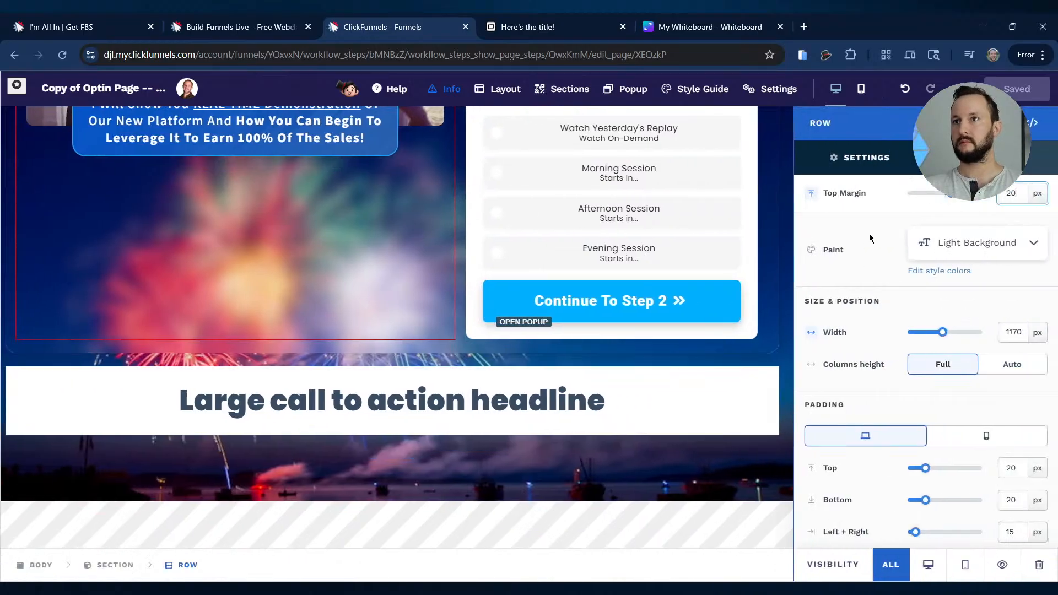
pyautogui.click(945, 237)
pyautogui.click(954, 293)
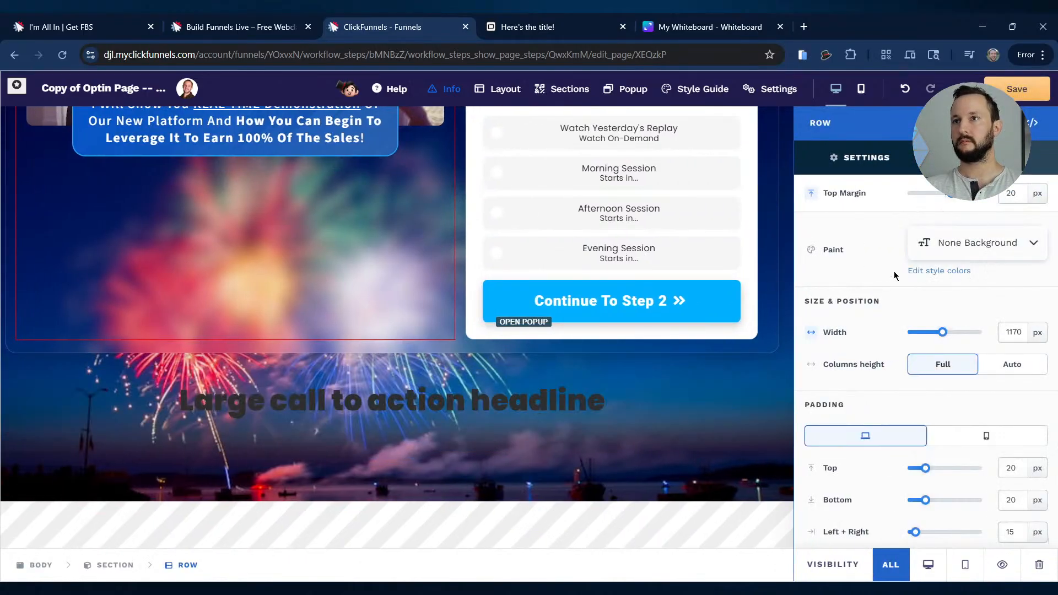
pyautogui.click(654, 419)
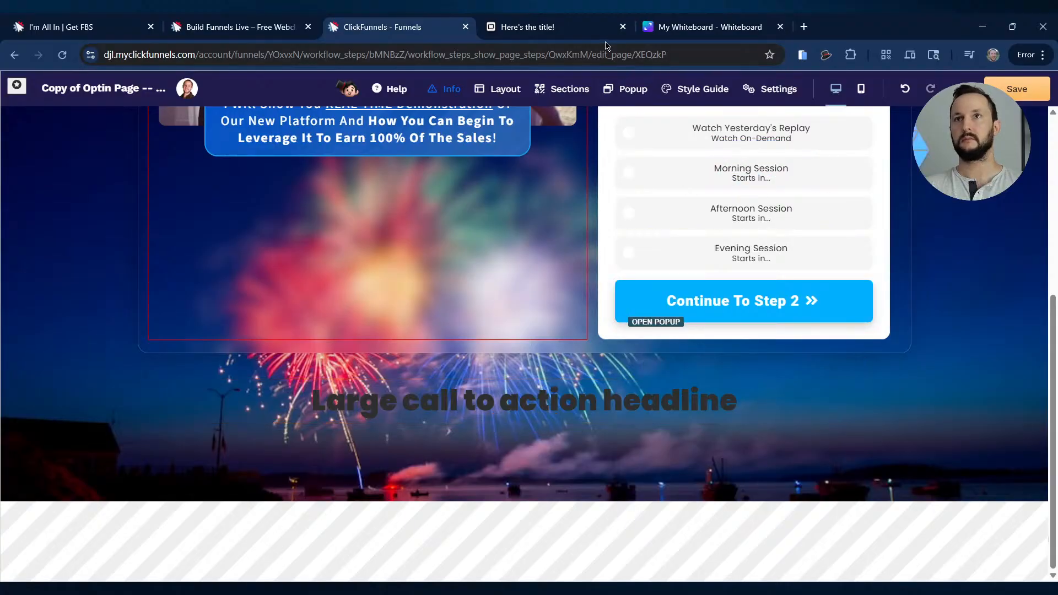
# Open the page's CSS code and replace the #blurbg selector of the backdrop-filter rule with el.rocontainerv1.
pyautogui.moveTo(750, 91)
pyautogui.click(785, 176)
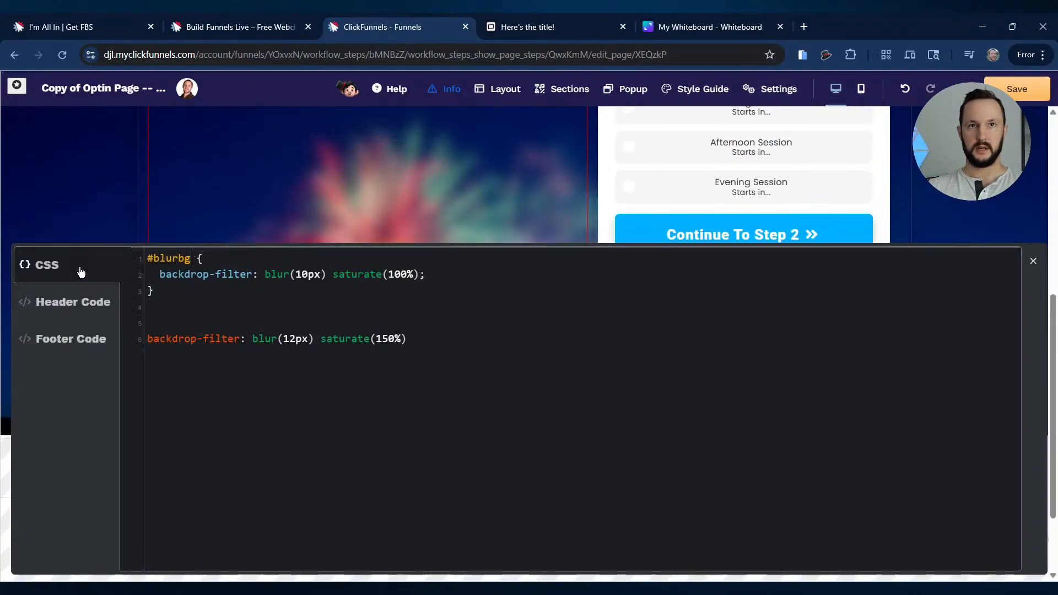
pyautogui.press('BackSpace')
pyautogui.press('BackSpace')
pyautogui.press('BackSpace')
pyautogui.press('BackSpace')
pyautogui.press('BackSpace')
pyautogui.press('BackSpace')
pyautogui.press('BackSpace')
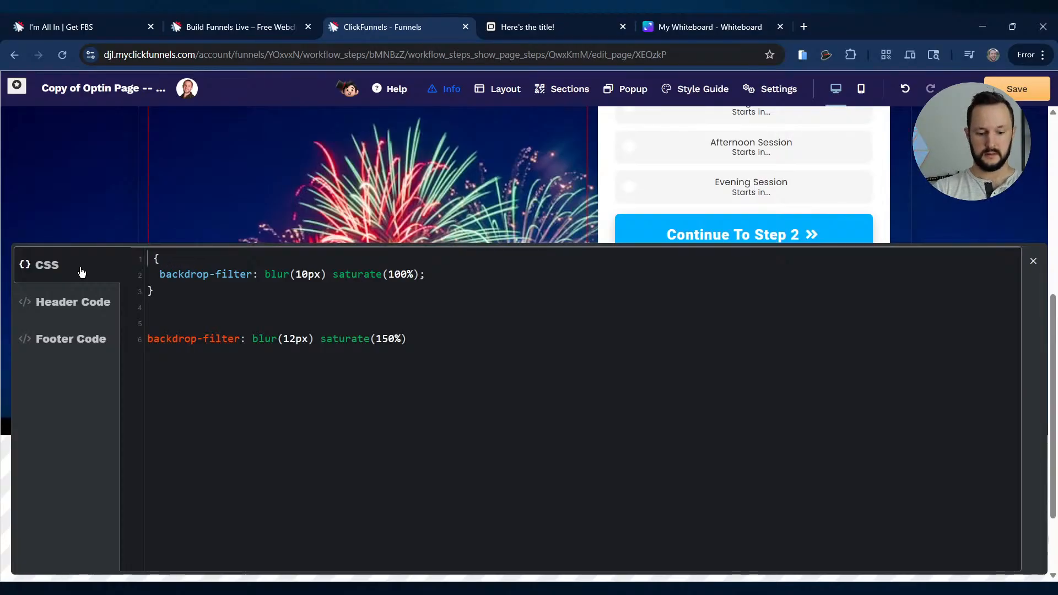
pyautogui.write('el. ')
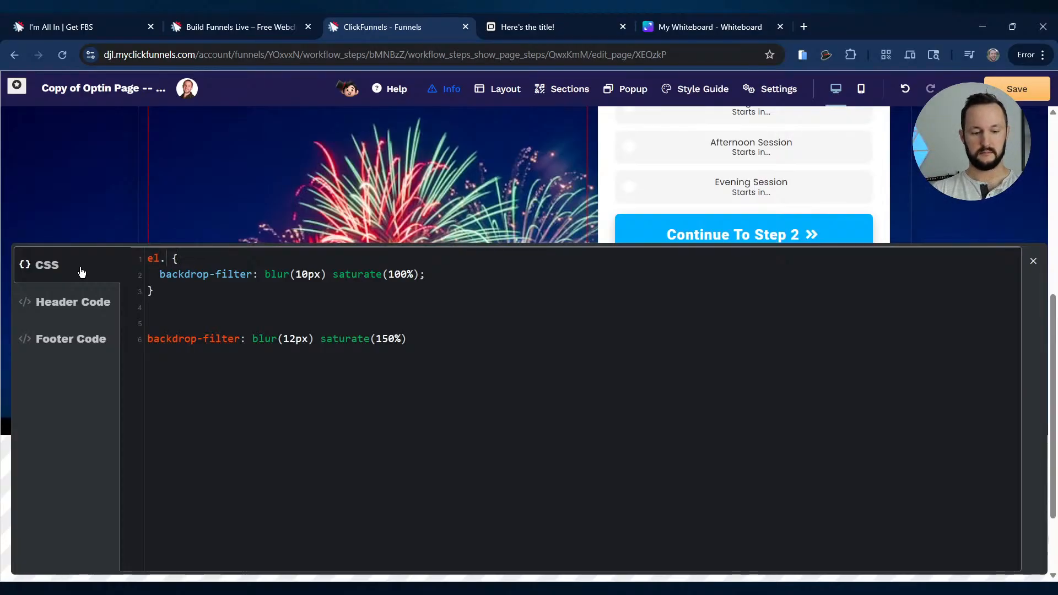
pyautogui.write('rocon')
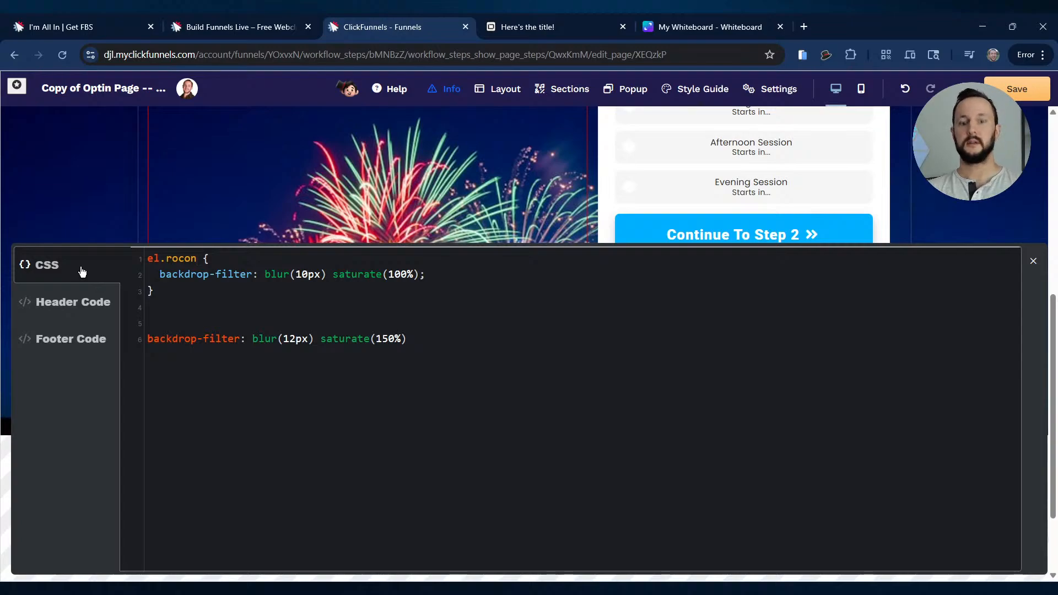
pyautogui.write('tainer')
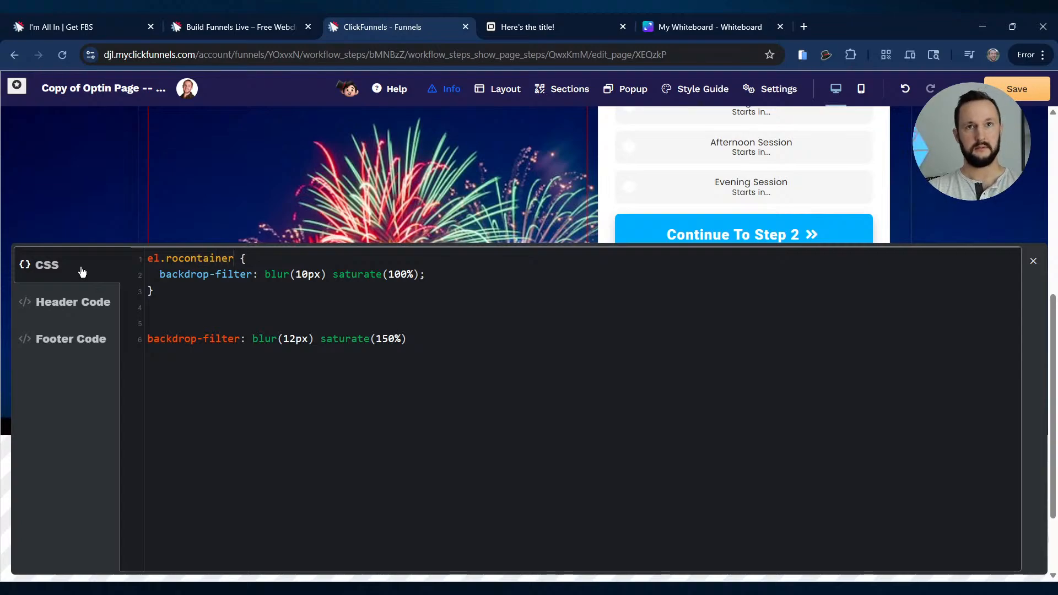
pyautogui.write('v1')
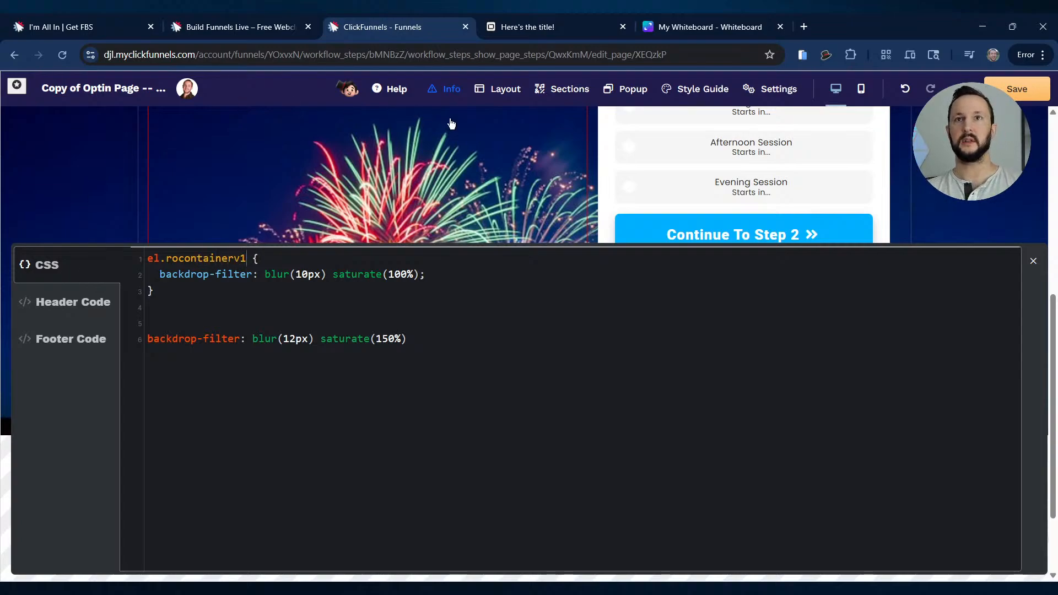
# Copy the headline row's div markup from the live page and paste it over the spare backdrop-filter line in the page's CSS.
pyautogui.click(612, 26)
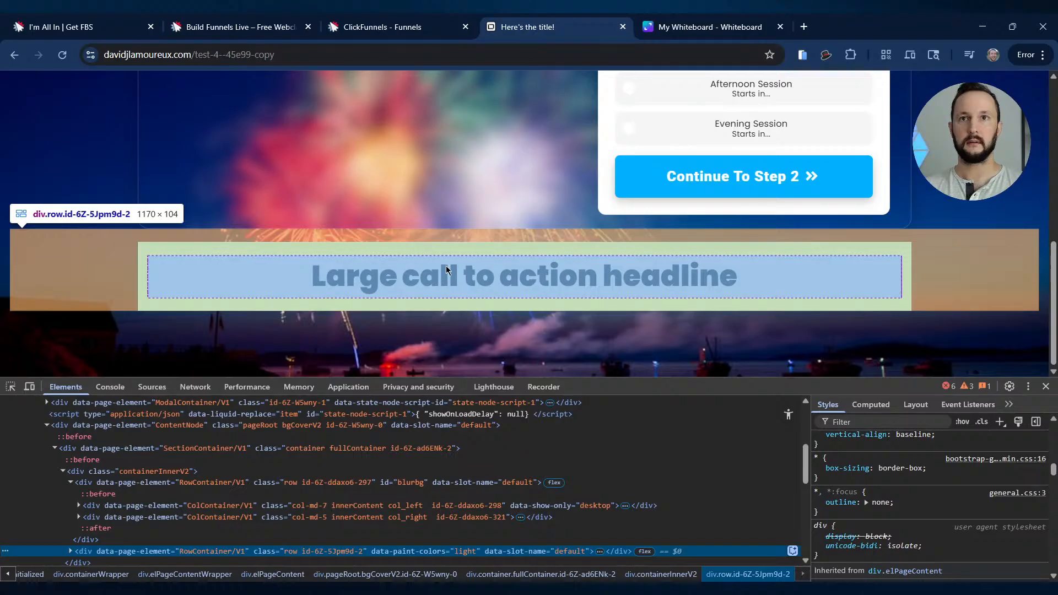
pyautogui.click(386, 33)
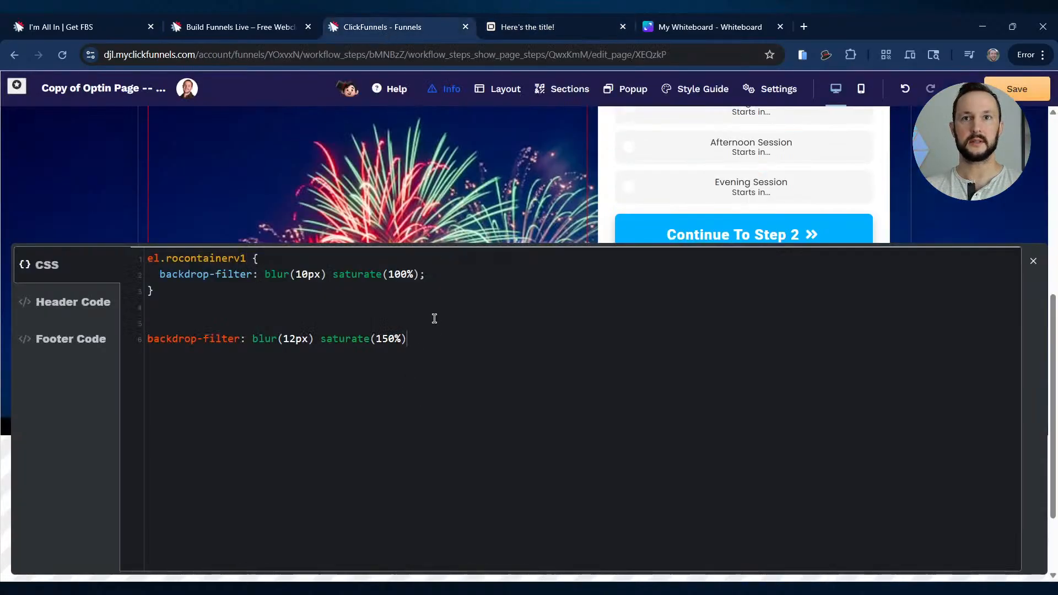
pyautogui.moveTo(434, 319); pyautogui.dragTo(439, 362)
pyautogui.press('BackSpace')
pyautogui.write('<div data-page-element="RowContainer/V1" class="row id-6Z-5Jpm9d-2" data-paint-colors="light" data-slot-name="default"><div data-page-element="ColContainer/V1" class="col-md-12 innerContent col_left  id-6Z-5Jpm9d-3"><div class="col-inner"><div data-page-element="Headline/V1" class="elHeadlineWrapper id-6Z-5Jpm9d-4"><h1 class="elHeadline" data-style-guide-headline="m"><span><span data-page-element="ContentEditableNode" class="ne id-6Z-5Jpm9d-5" data-align-selector=".elHeadline" data-slot-name="default">Large call to action headline</span></span></h1></div></div></div></div>')
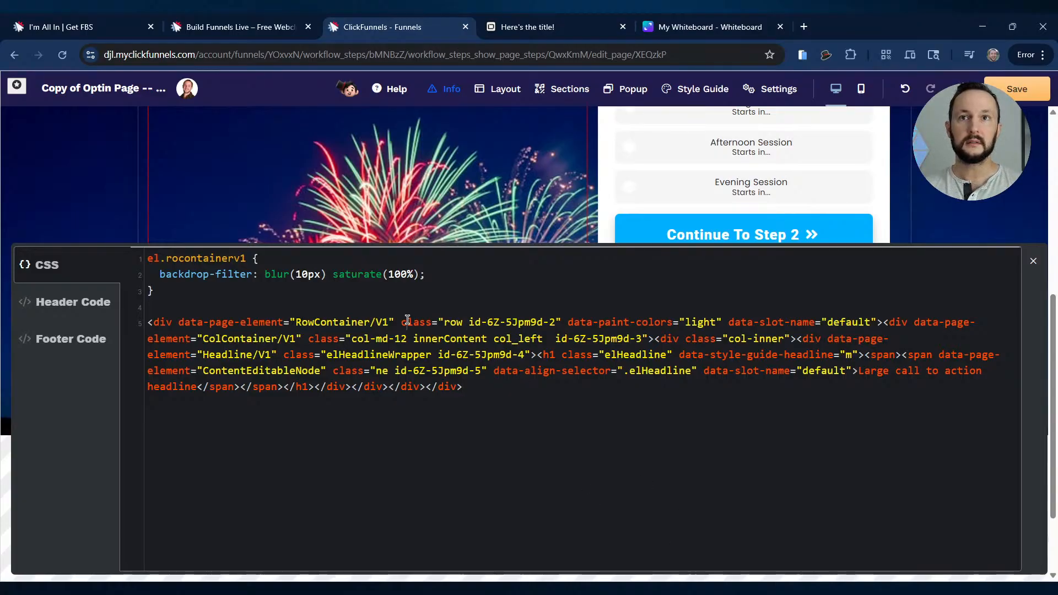
# Trim the pasted markup down to data-page-element="RowContainer/V1".
pyautogui.moveTo(399, 321); pyautogui.dragTo(513, 405)
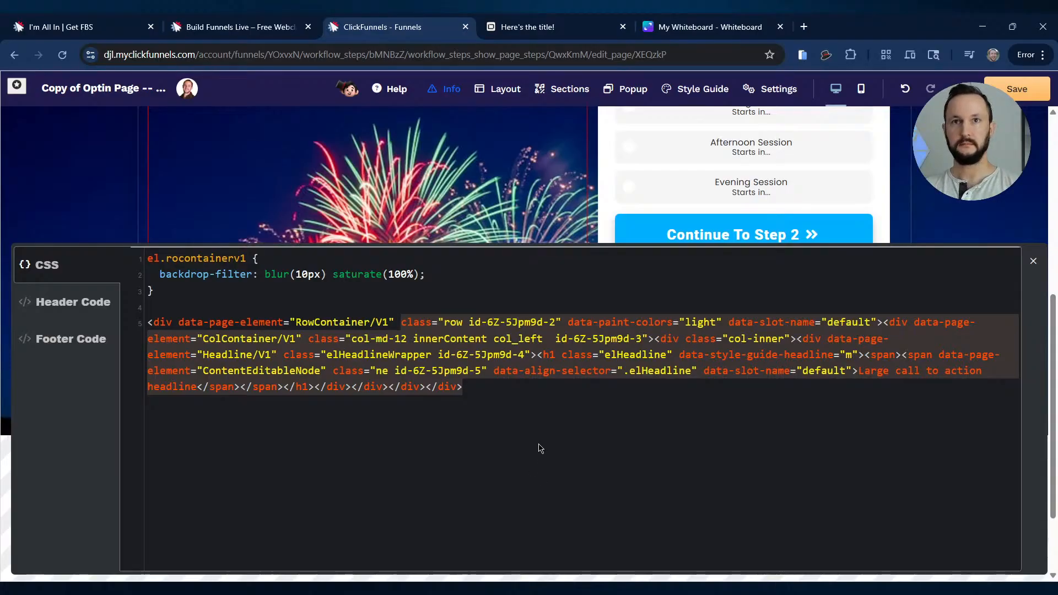
pyautogui.press('BackSpace')
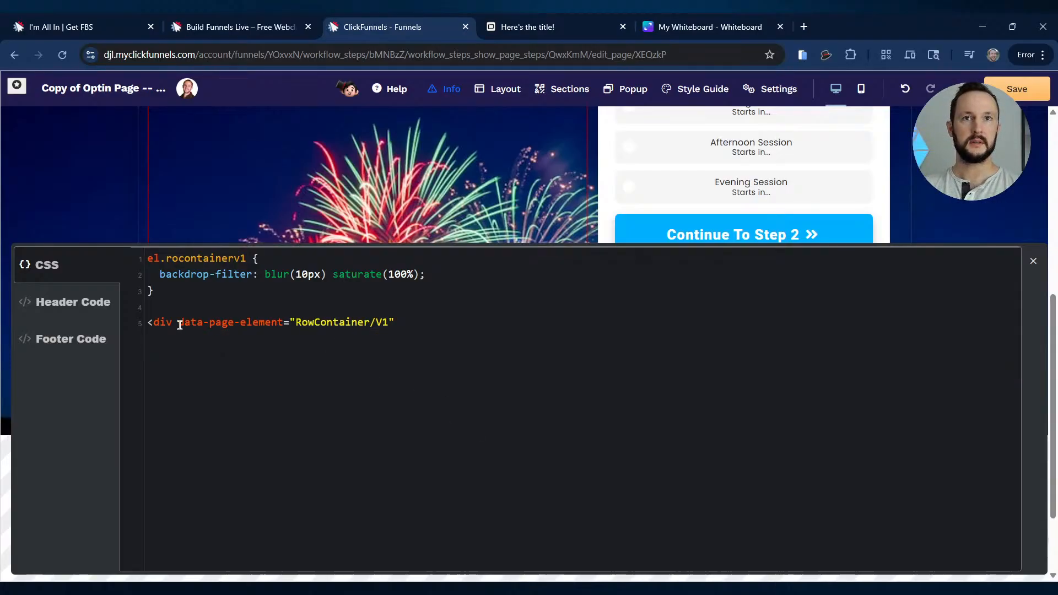
pyautogui.press('BackSpace')
pyautogui.press('BackSpace')
pyautogui.press('BackSpace')
pyautogui.press('BackSpace')
pyautogui.press('BackSpace')
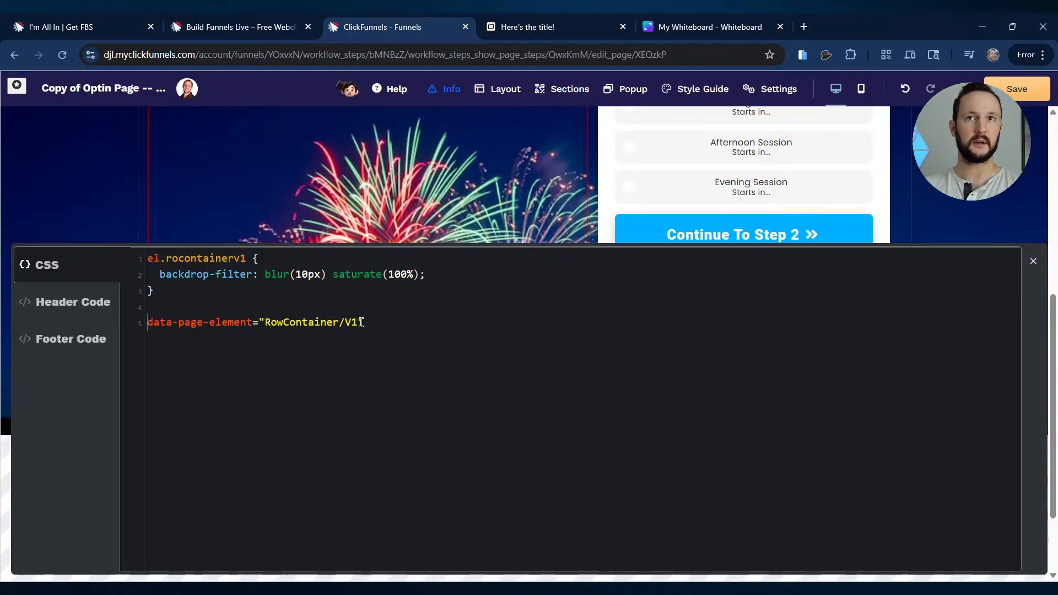
# Copy RowContainer/V1 from the pasted attribute and use it in the rule's selector, making it el.RowContainer/V1.
pyautogui.moveTo(355, 321); pyautogui.dragTo(265, 322)
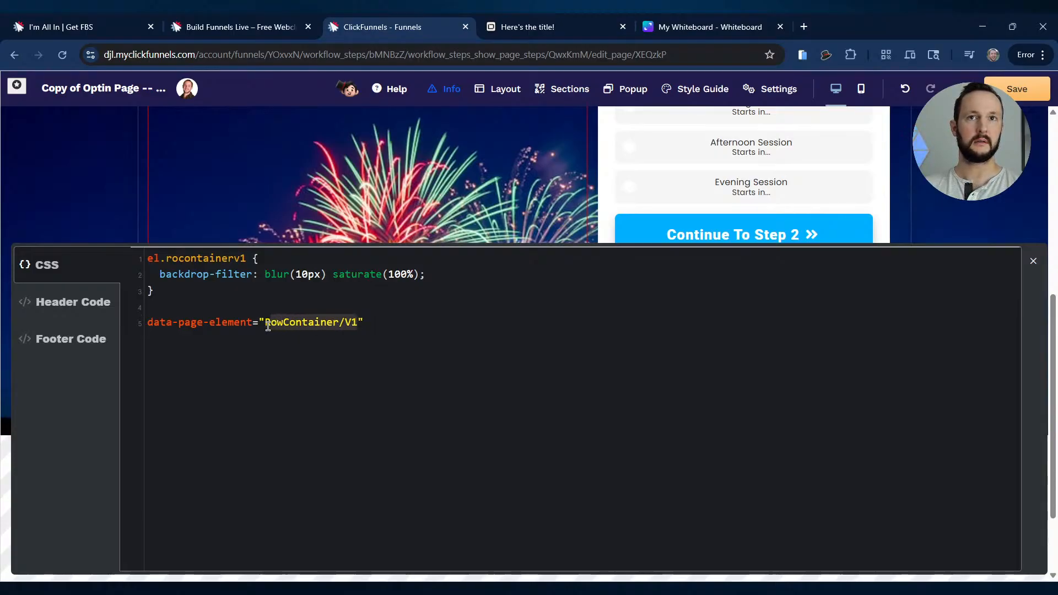
pyautogui.click(296, 346)
pyautogui.moveTo(355, 323); pyautogui.dragTo(267, 322)
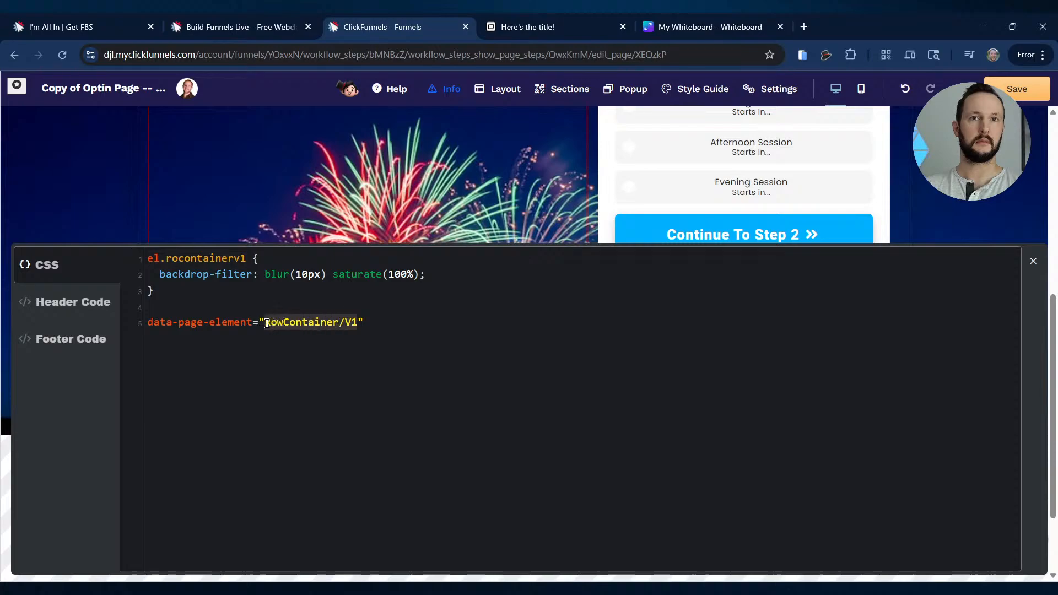
pyautogui.hotkey('ctrl', 'c')
pyautogui.doubleClick(190, 259)
pyautogui.hotkey('ctrl', 'v')
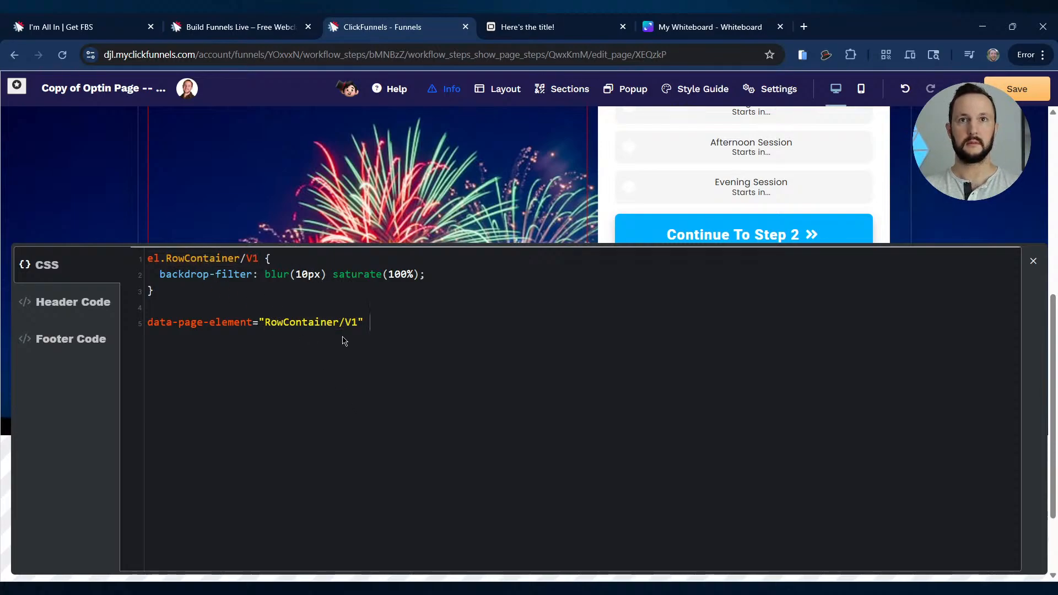
# Move the whole data-page-element="RowContainer/V1" attribute into the rule as its selector, replacing el.RowContainer/V1.
pyautogui.scroll(-2, 509, 194)
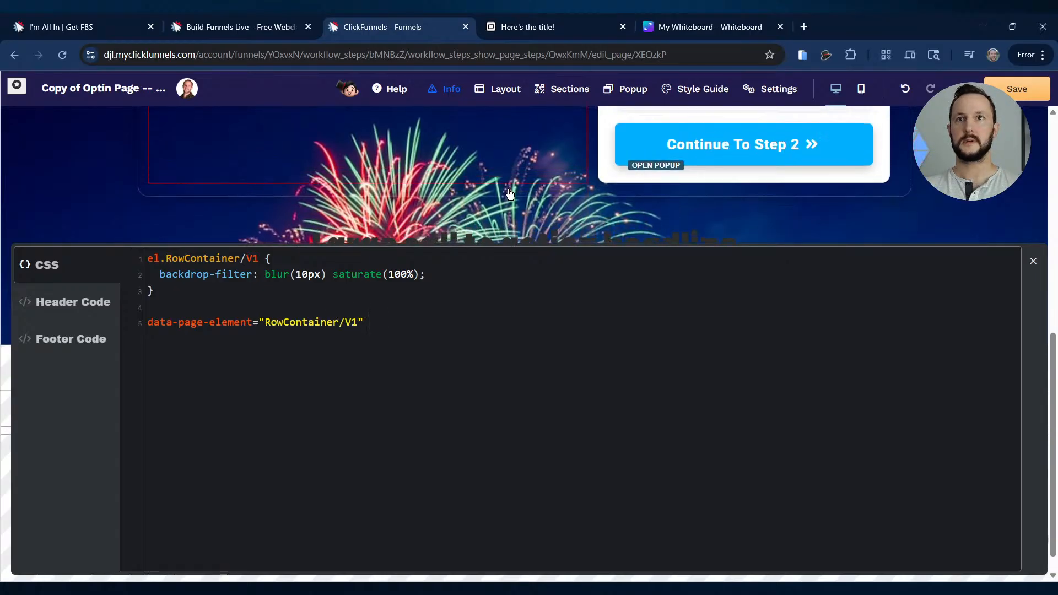
pyautogui.scroll(2, 509, 194)
pyautogui.moveTo(391, 318); pyautogui.dragTo(154, 327)
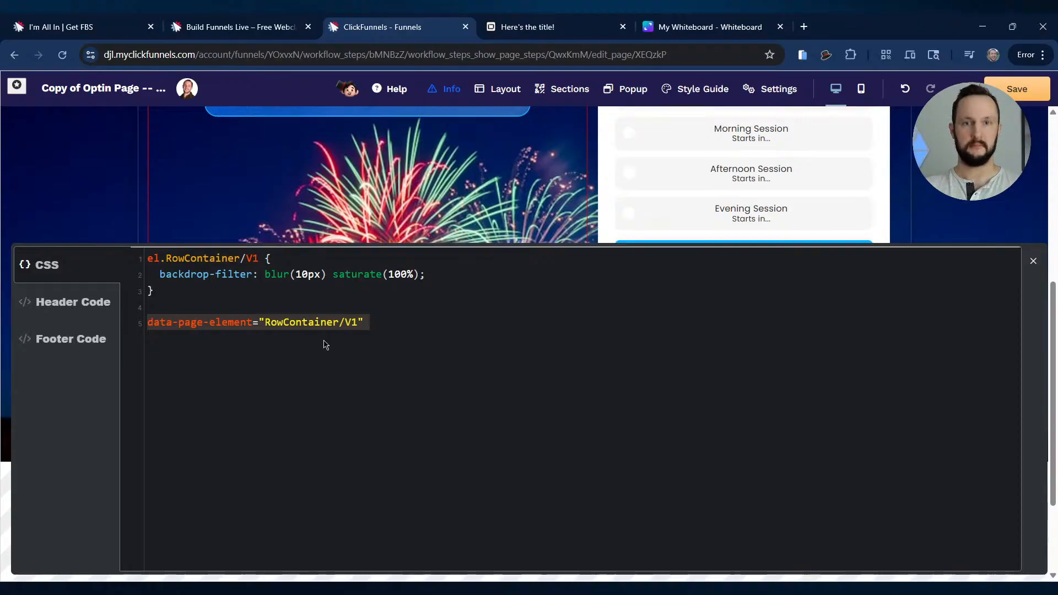
pyautogui.hotkey('ctrl', 'x')
pyautogui.moveTo(261, 266); pyautogui.dragTo(147, 268)
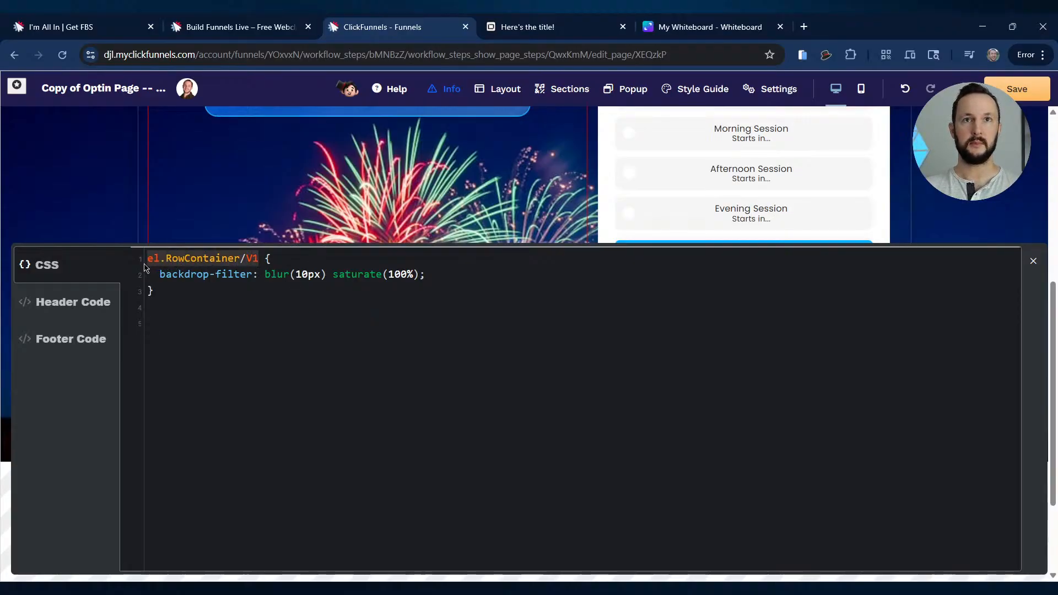
pyautogui.hotkey('ctrl', 'v')
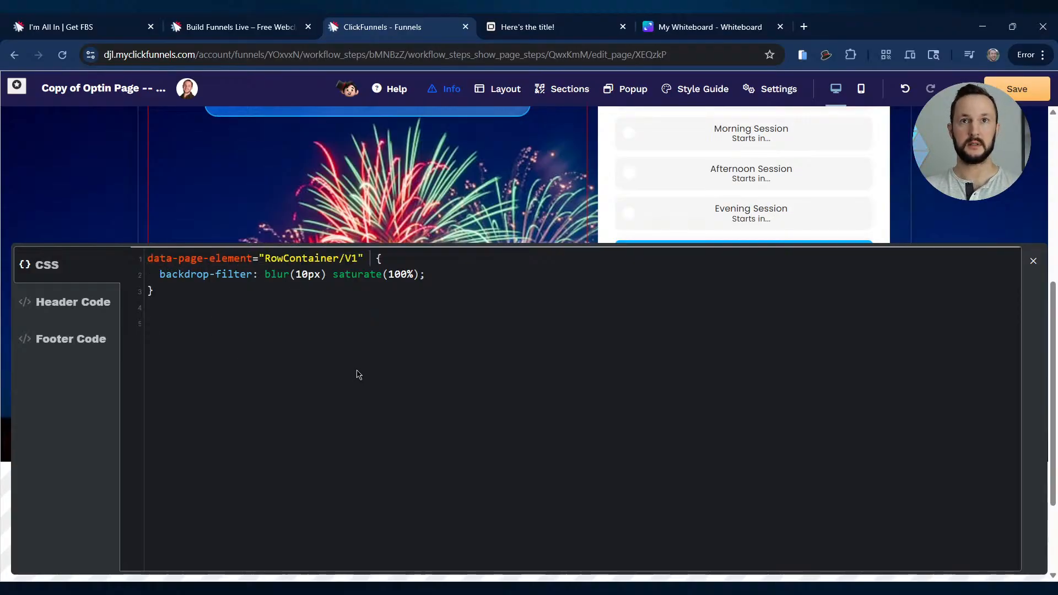
# Close the code editor, save the page and check the rows' background effect on its live version.
pyautogui.click(957, 209)
pyautogui.click(1012, 90)
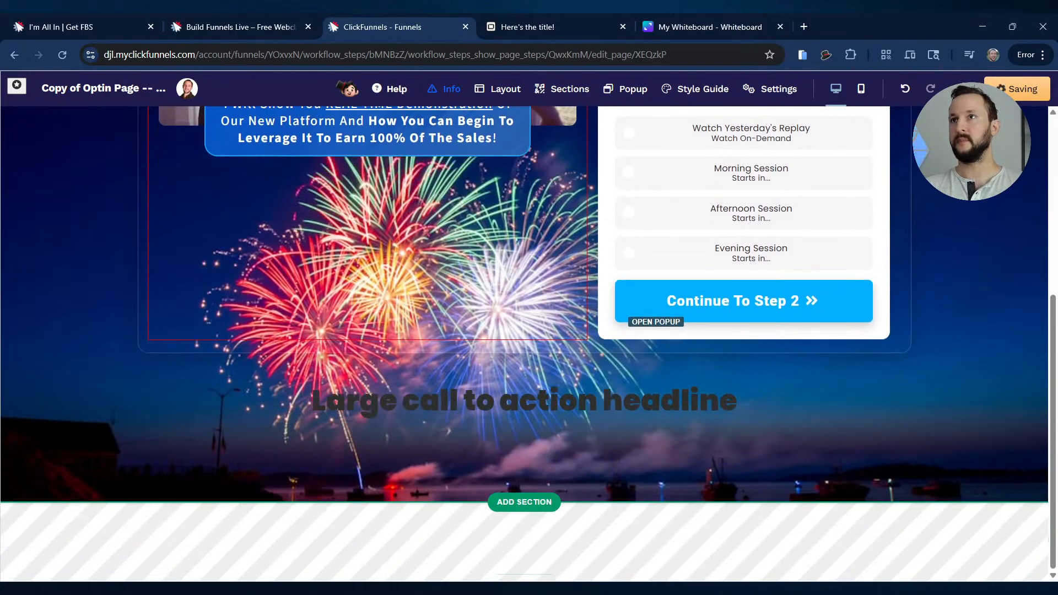
pyautogui.click(772, 88)
pyautogui.click(771, 117)
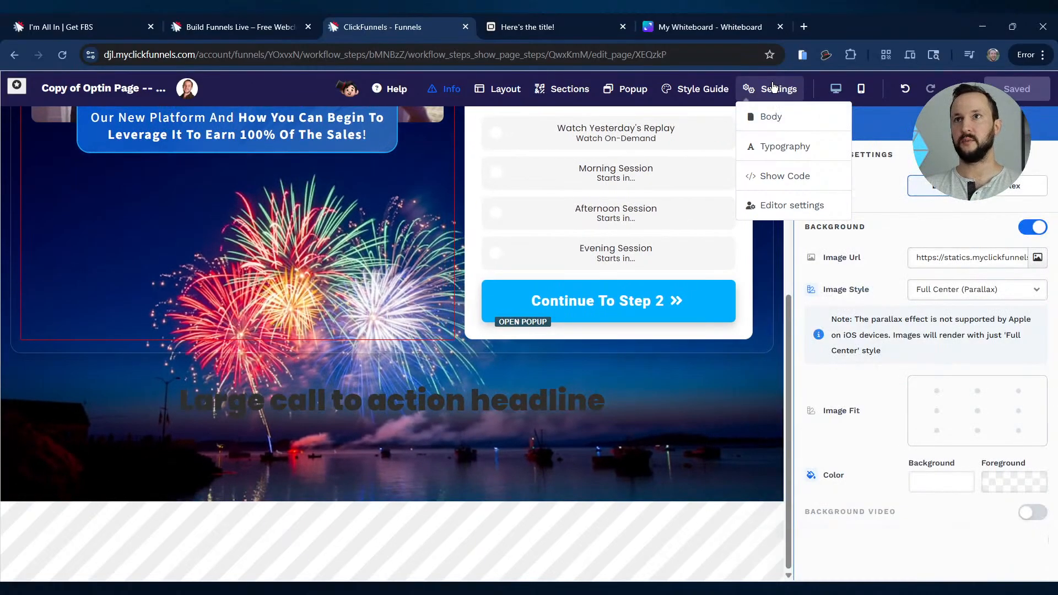
pyautogui.click(797, 175)
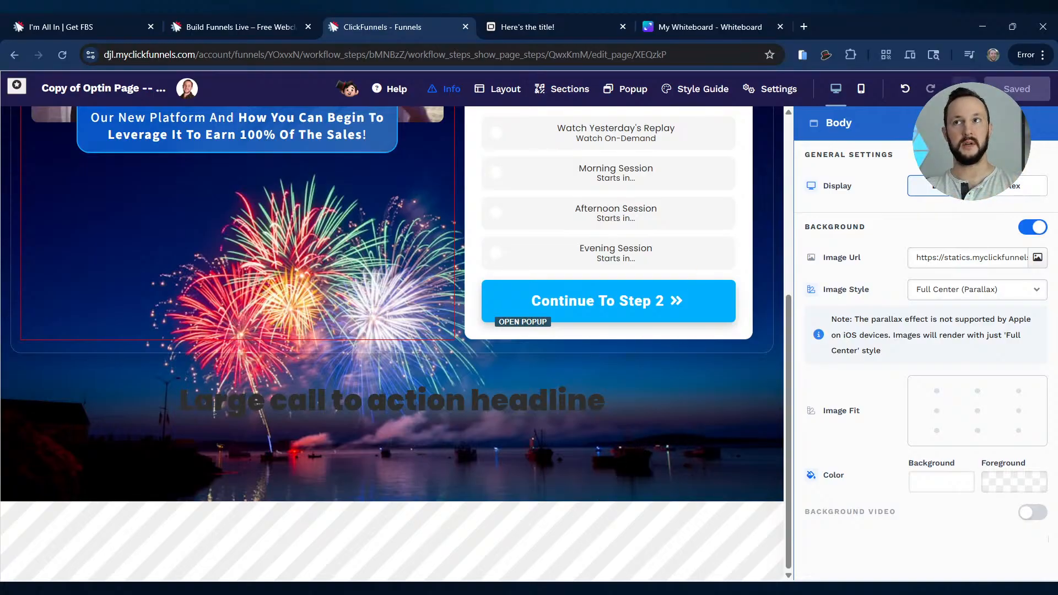
pyautogui.click(528, 26)
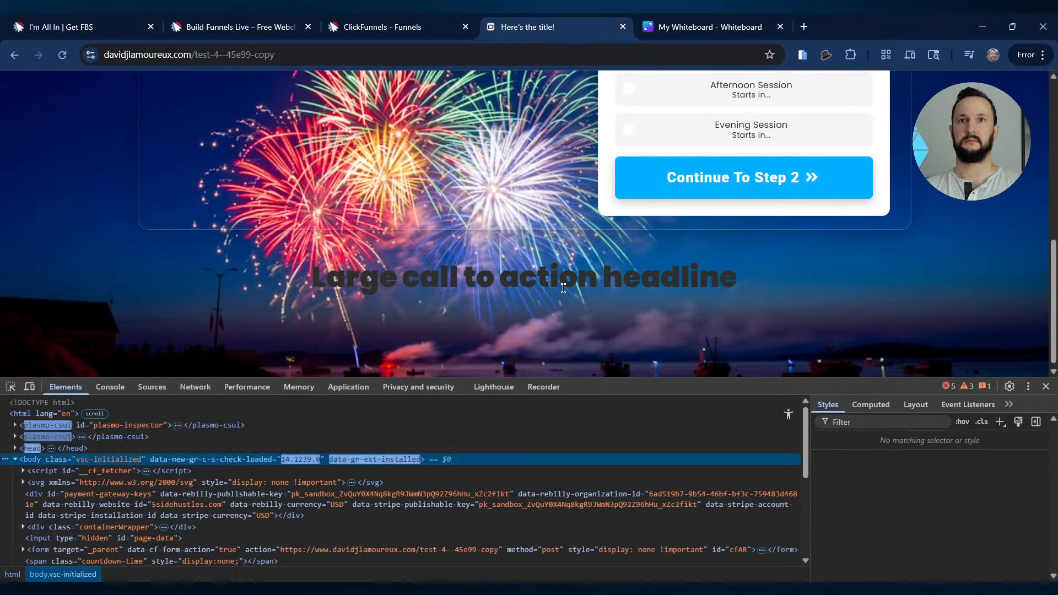
pyautogui.scroll(-7, 581, 276)
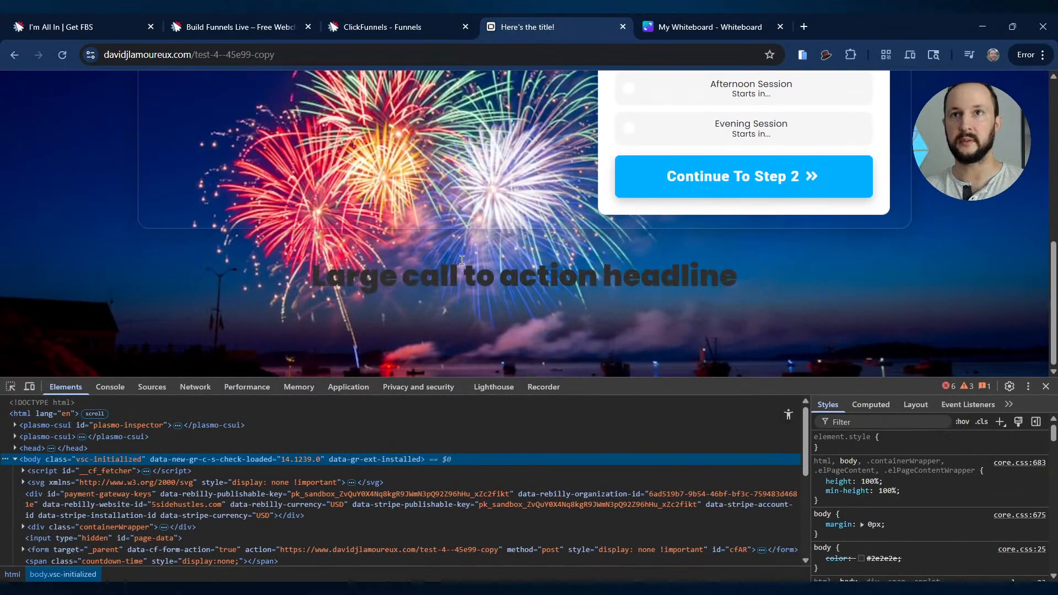
# Reopen the page's CSS in the editor, shorten the selector's attribute name to data-pelement and close the code.
pyautogui.click(386, 27)
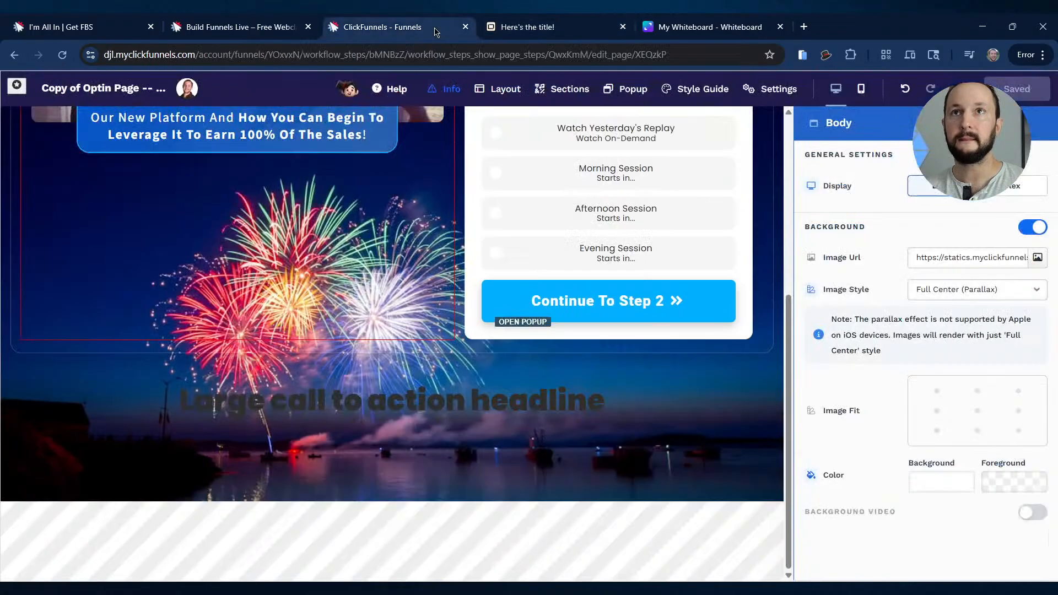
pyautogui.click(770, 88)
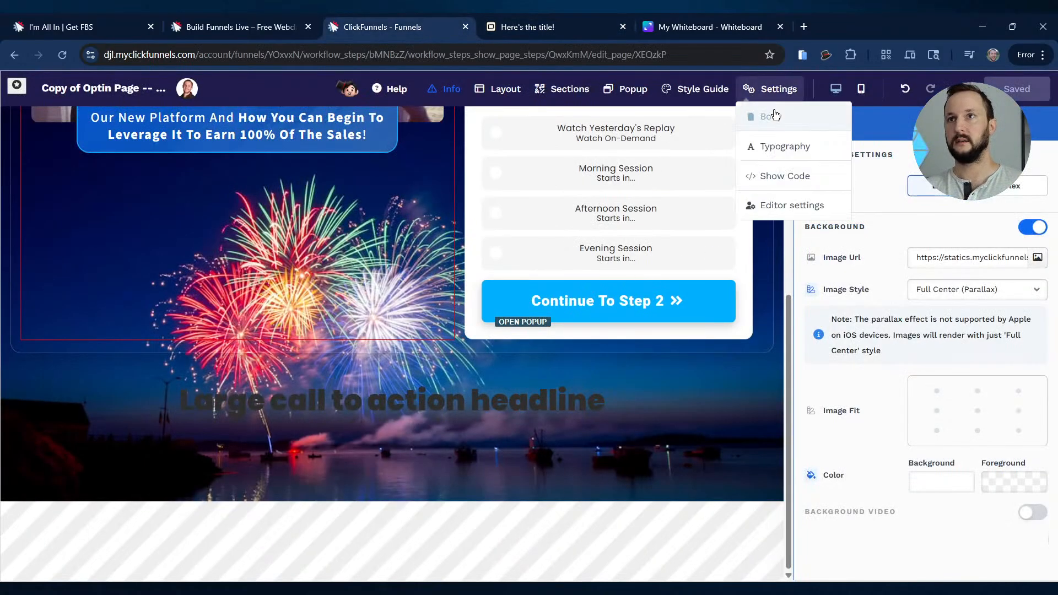
pyautogui.click(785, 119)
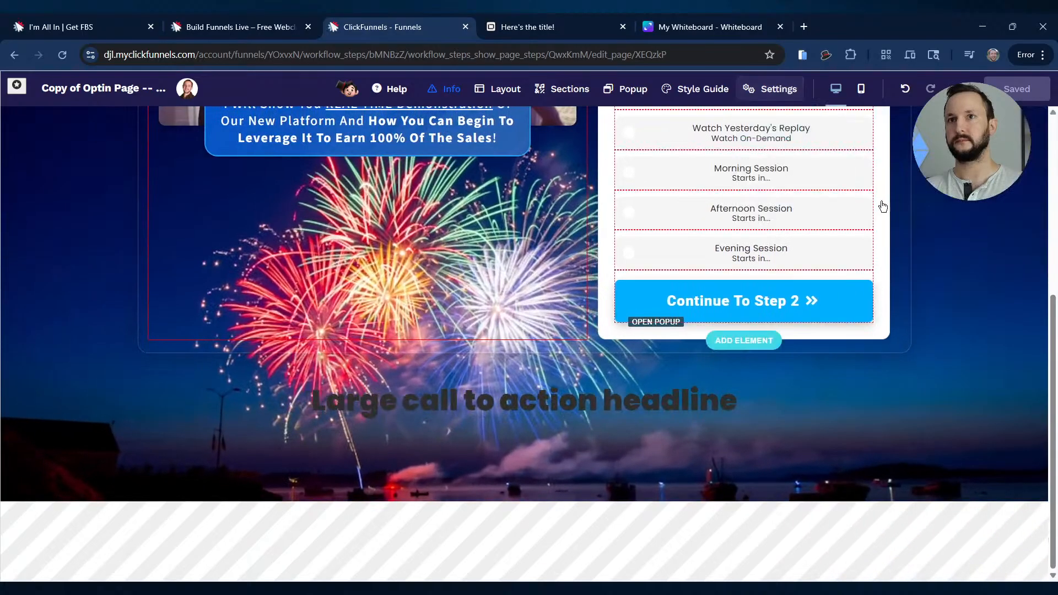
pyautogui.click(771, 89)
pyautogui.click(779, 175)
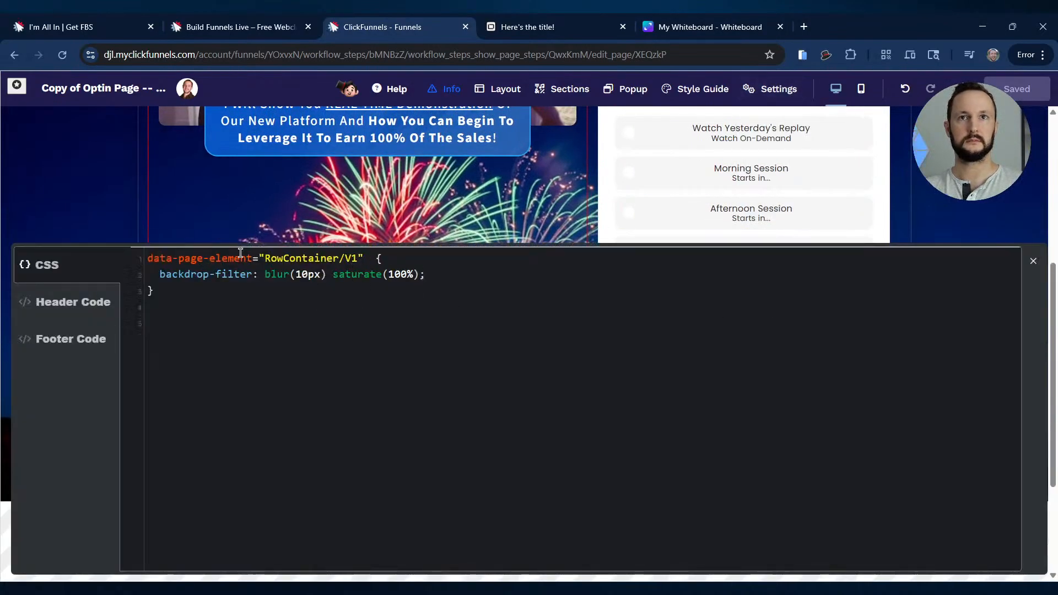
pyautogui.doubleClick(205, 262)
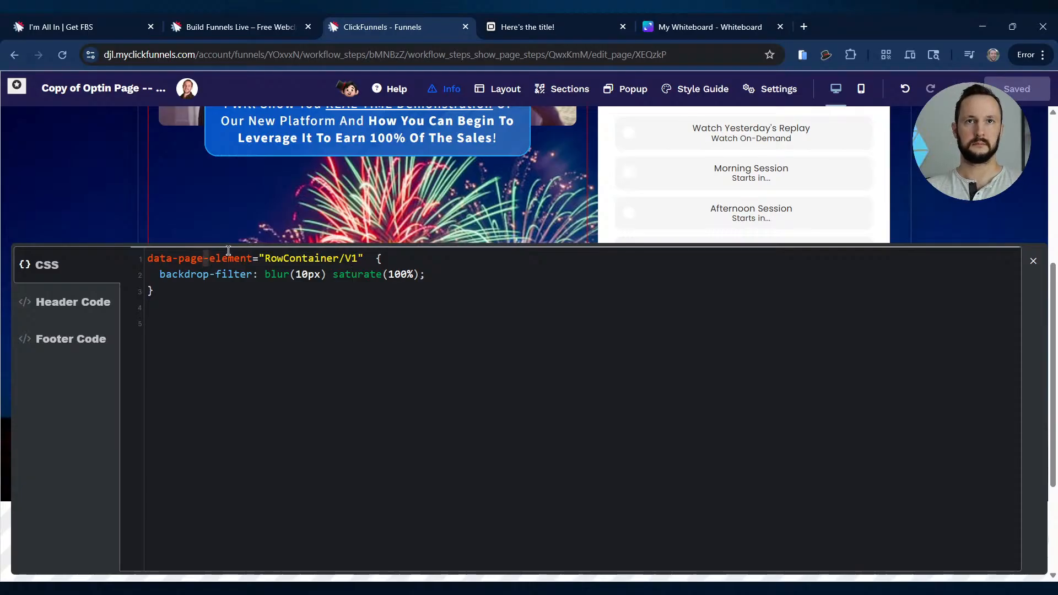
pyautogui.press('BackSpace')
pyautogui.press('BackSpace')
pyautogui.press('BackSpace')
pyautogui.press('BackSpace')
pyautogui.press('BackSpace')
pyautogui.press('BackSpace')
pyautogui.press('BackSpace')
pyautogui.press('BackSpace')
pyautogui.press('BackSpace')
pyautogui.press('BackSpace')
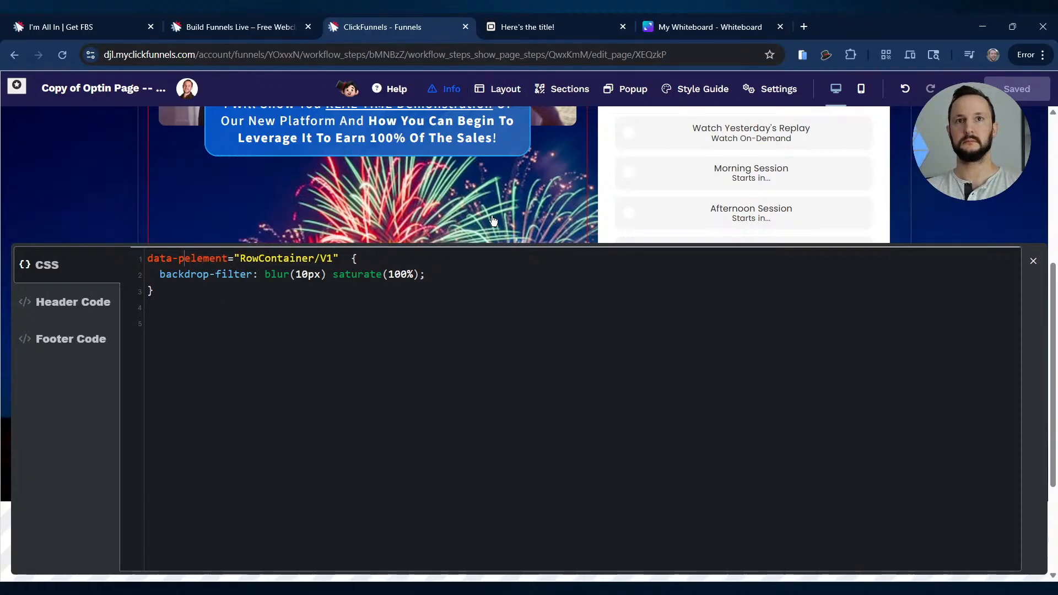
pyautogui.click(114, 195)
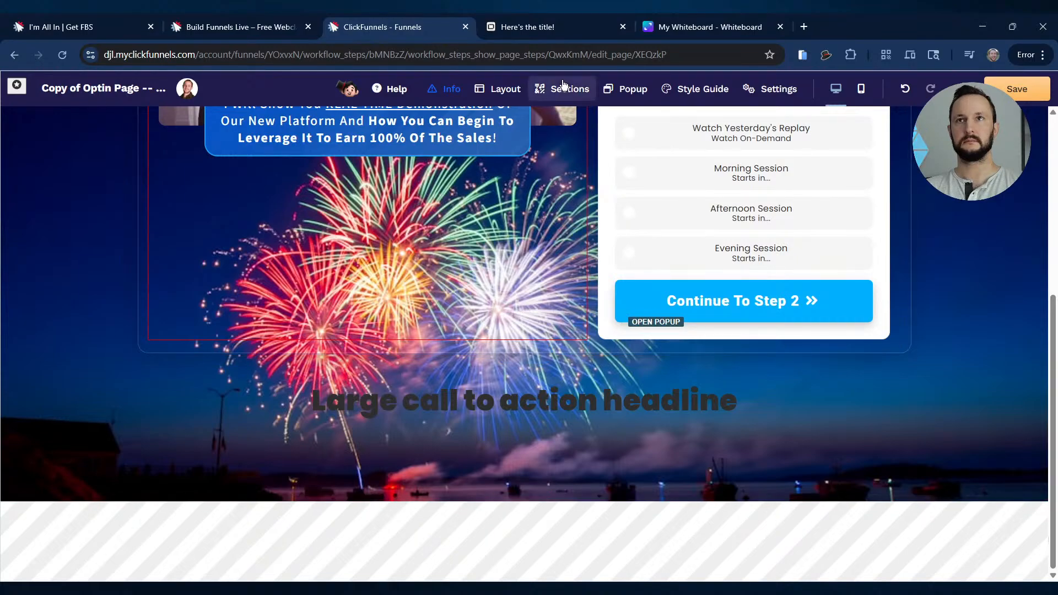
# Inspect the blurbg row's element on the live page to compare its attributes with the headline row's, and return to the page editor.
pyautogui.click(541, 34)
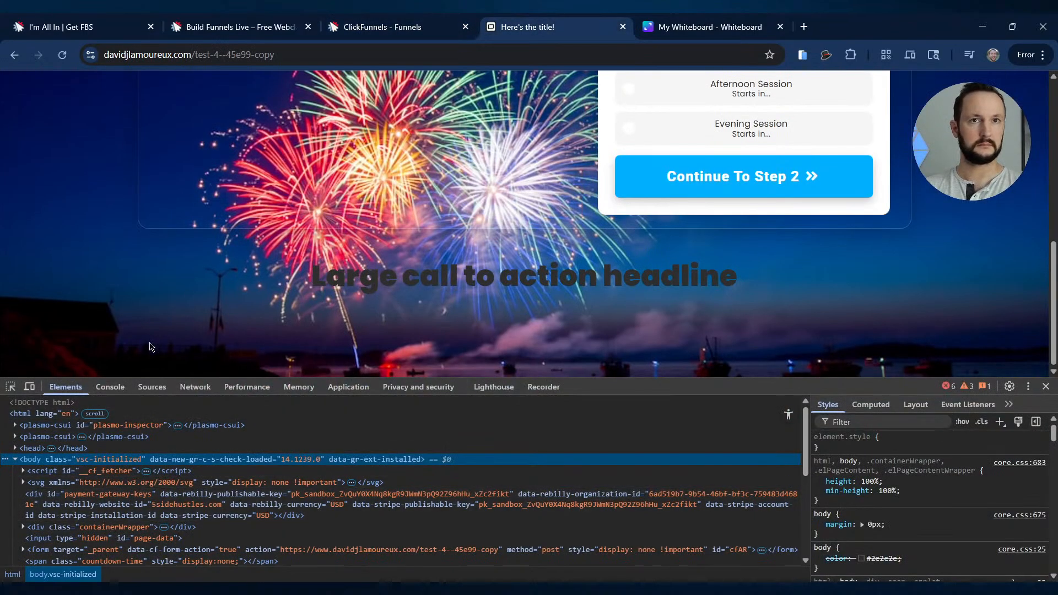
pyautogui.click(10, 387)
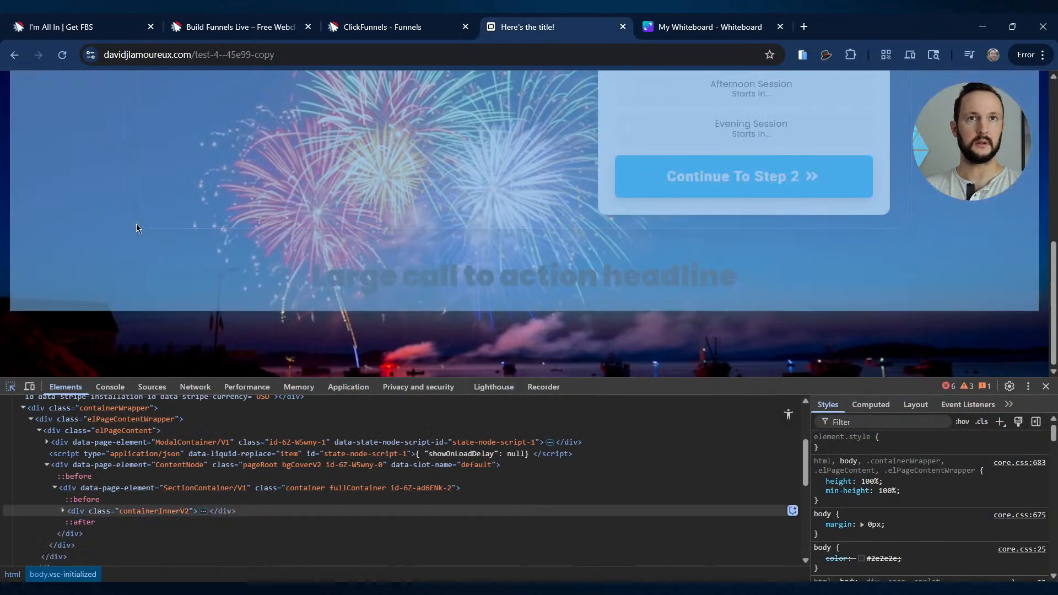
pyautogui.click(140, 226)
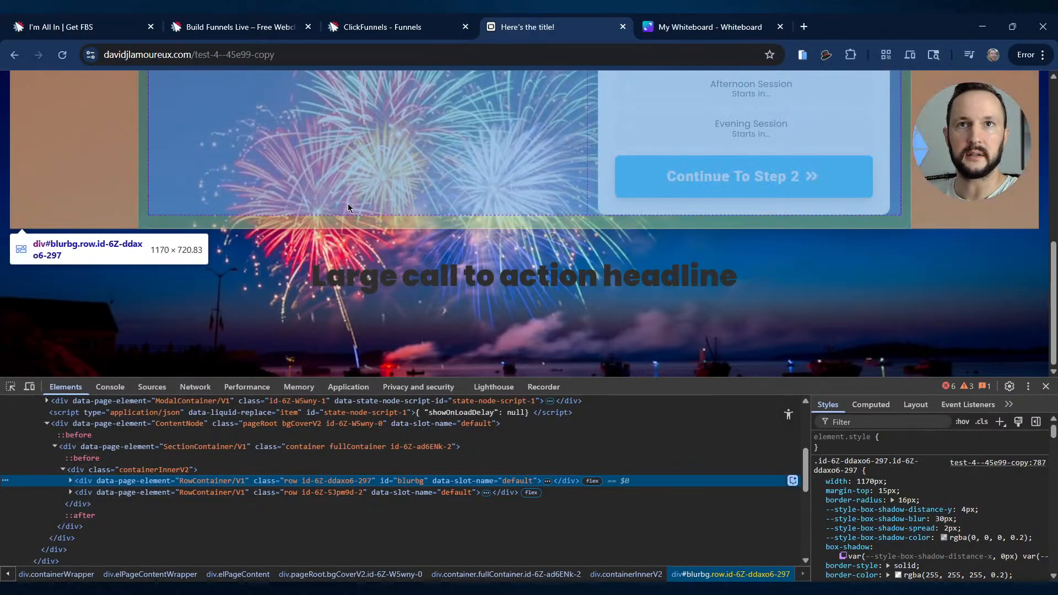
pyautogui.click(411, 26)
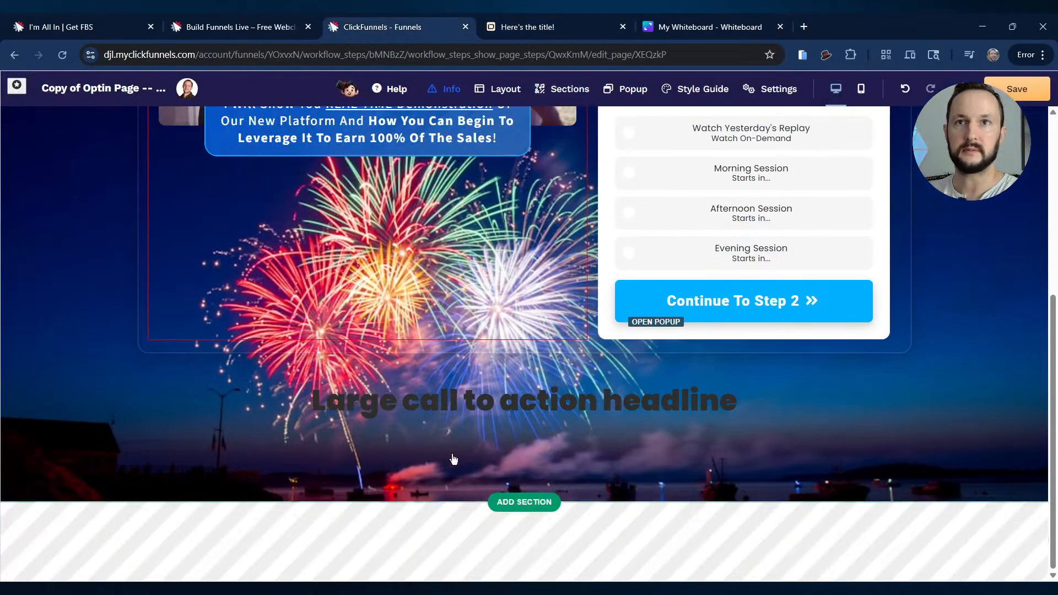
# Open the page's CSS code and delete the stray #blurbg line below the backdrop-filter rule.
pyautogui.click(777, 90)
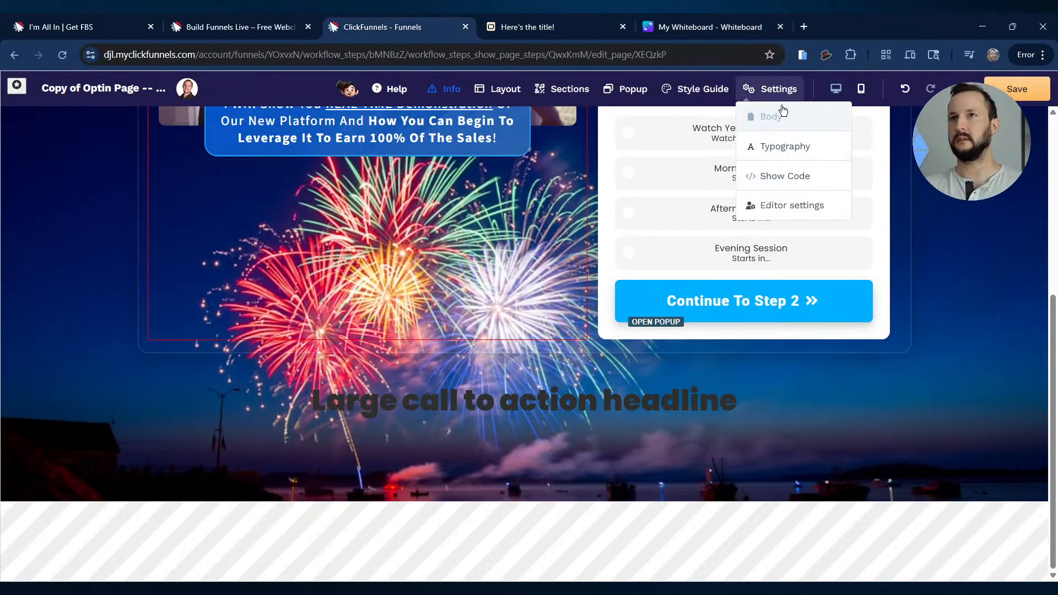
pyautogui.click(783, 113)
pyautogui.click(771, 89)
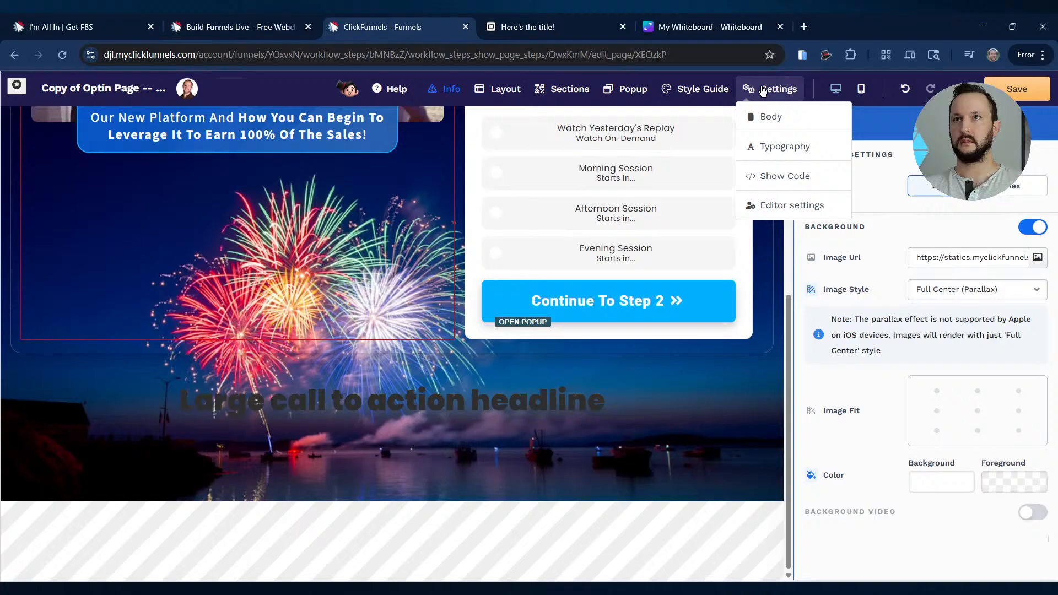
pyautogui.click(776, 175)
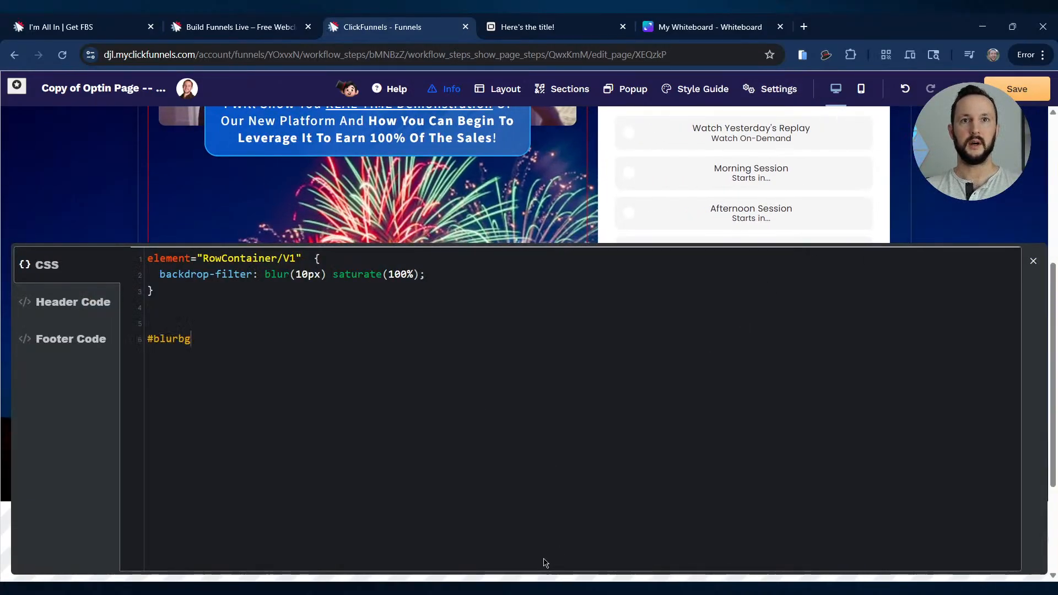
pyautogui.press('BackSpace')
pyautogui.press('BackSpace')
pyautogui.press('BackSpace')
pyautogui.press('BackSpace')
pyautogui.press('BackSpace')
pyautogui.press('BackSpace')
pyautogui.press('BackSpace')
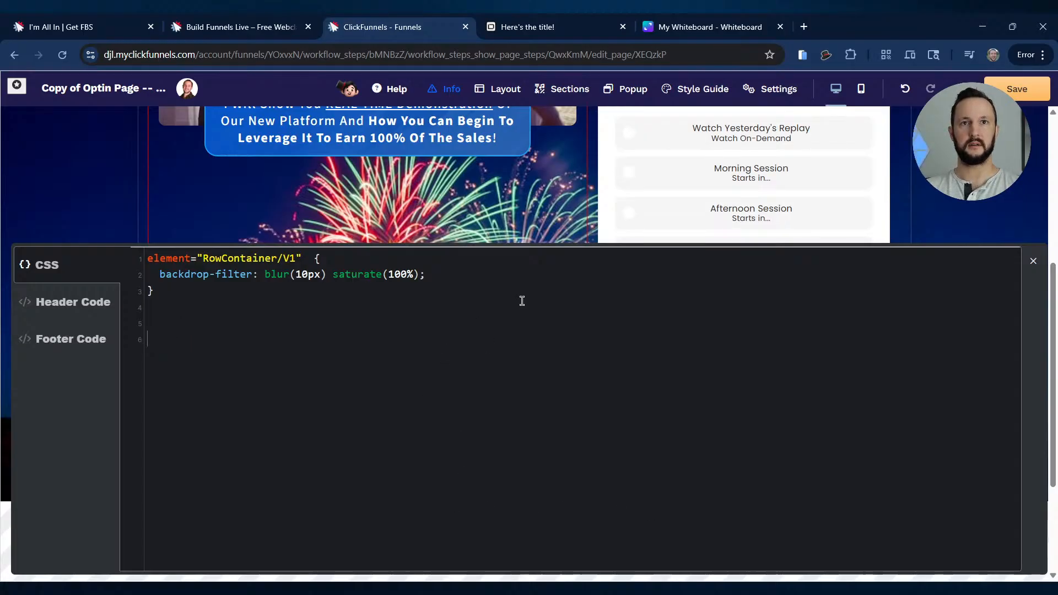
# Paste the blurbg row's markup copied from the live page below the CSS rule, and undo the paste.
pyautogui.click(527, 26)
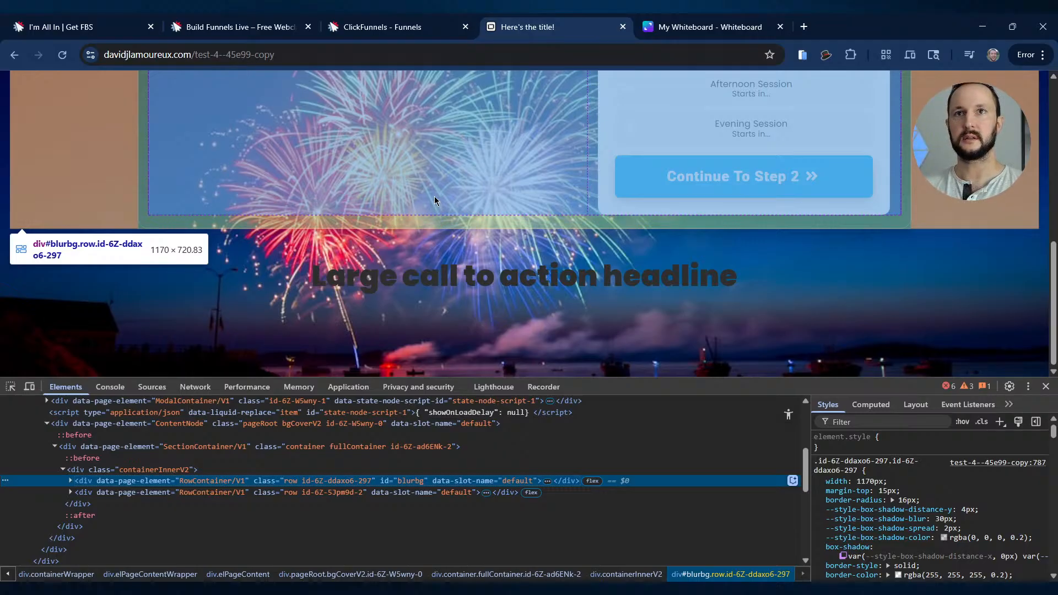
pyautogui.click(403, 28)
pyautogui.click(214, 337)
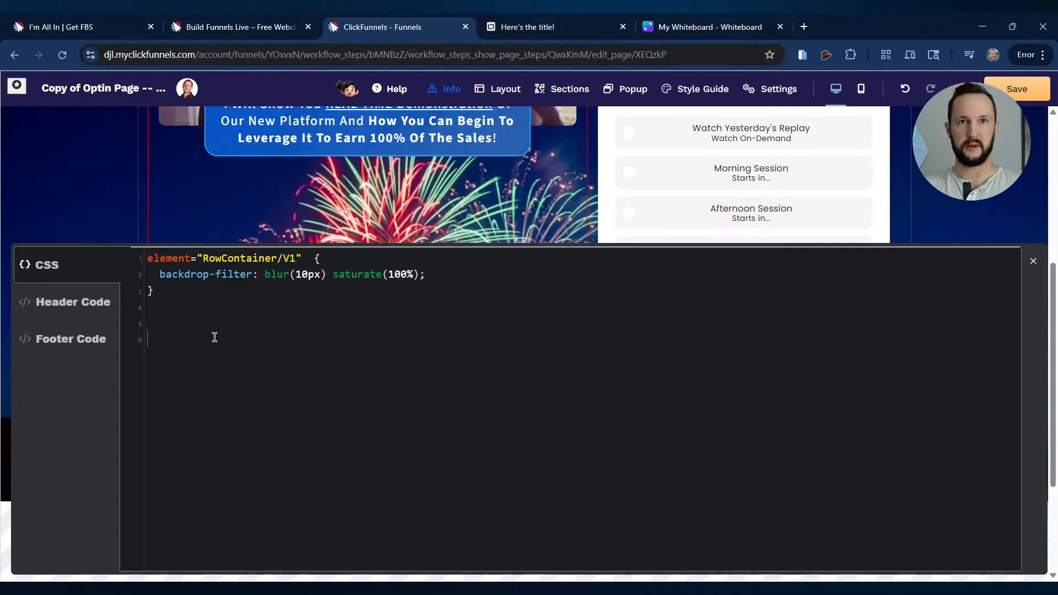
pyautogui.hotkey('ctrl', 'v')
pyautogui.scroll(4, 361, 421)
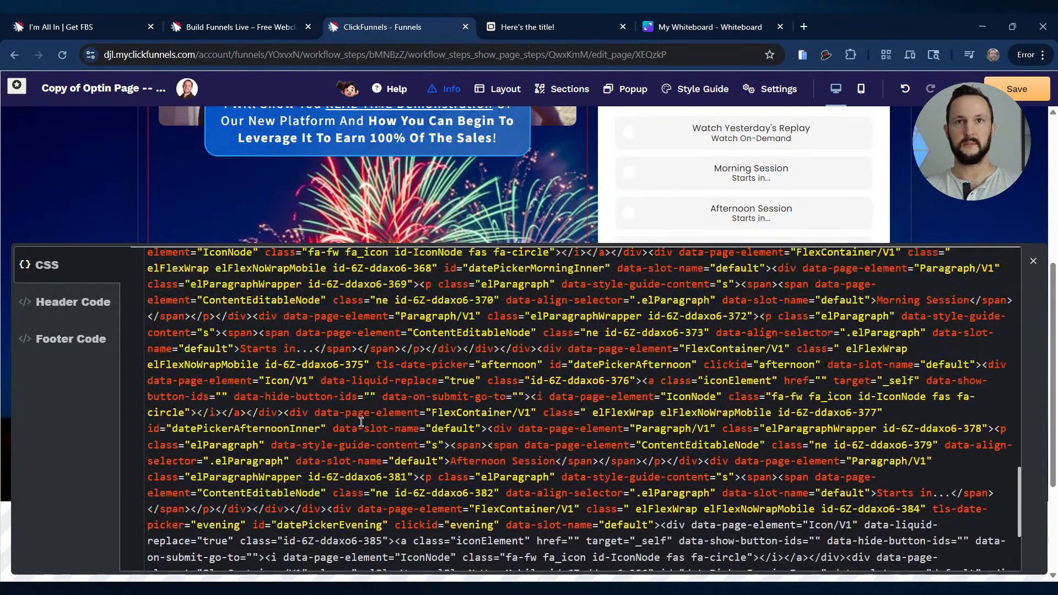
pyautogui.hotkey('ctrl', 'z')
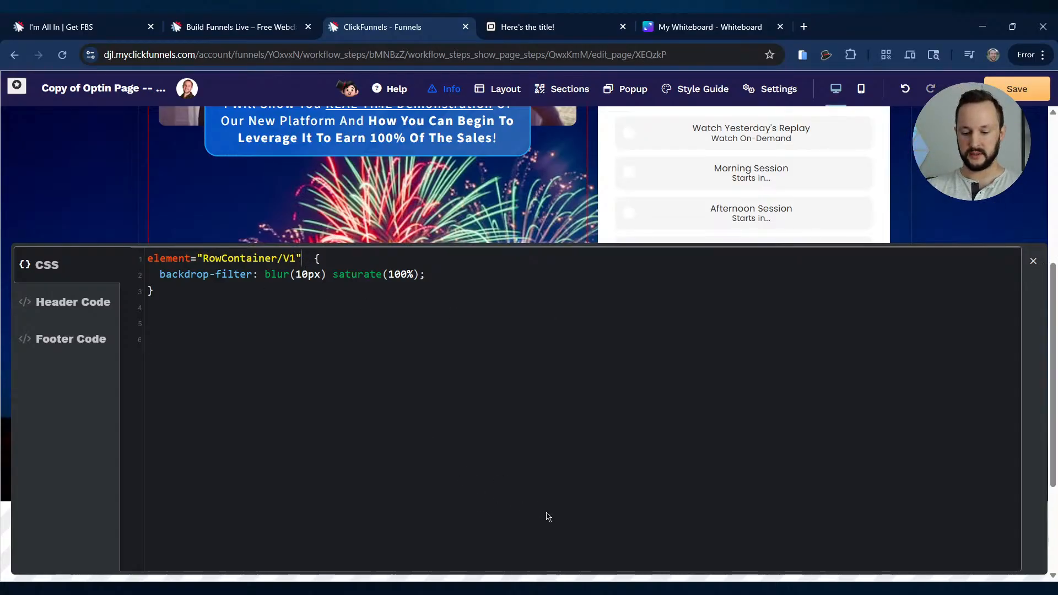
# Remove the element="RowContainer/V1" selector from in front of the backdrop-filter rule.
pyautogui.press('BackSpace')
pyautogui.press('BackSpace')
pyautogui.press('BackSpace')
pyautogui.press('BackSpace')
pyautogui.press('BackSpace')
pyautogui.press('BackSpace')
pyautogui.press('BackSpace')
pyautogui.press('BackSpace')
pyautogui.press('BackSpace')
pyautogui.press('BackSpace')
pyautogui.press('BackSpace')
pyautogui.press('BackSpace')
pyautogui.press('BackSpace')
pyautogui.press('BackSpace')
pyautogui.press('BackSpace')
pyautogui.press('BackSpace')
pyautogui.press('BackSpace')
pyautogui.press('BackSpace')
pyautogui.press('BackSpace')
pyautogui.press('BackSpace')
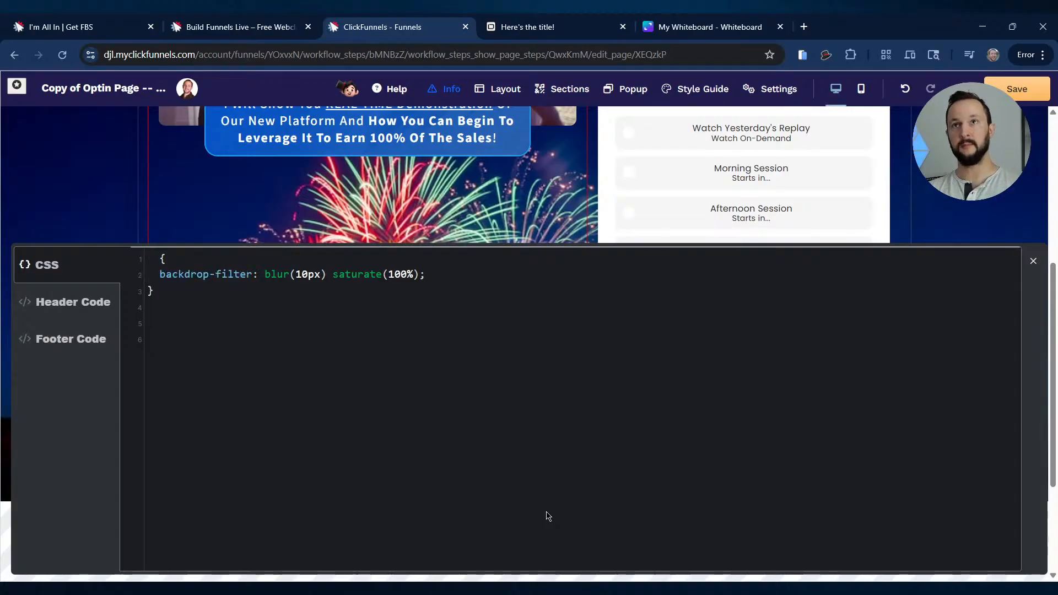
# Copy the Continue To Step 2 button's element markup from the live page, paste it below the CSS rule and close the code.
pyautogui.click(551, 26)
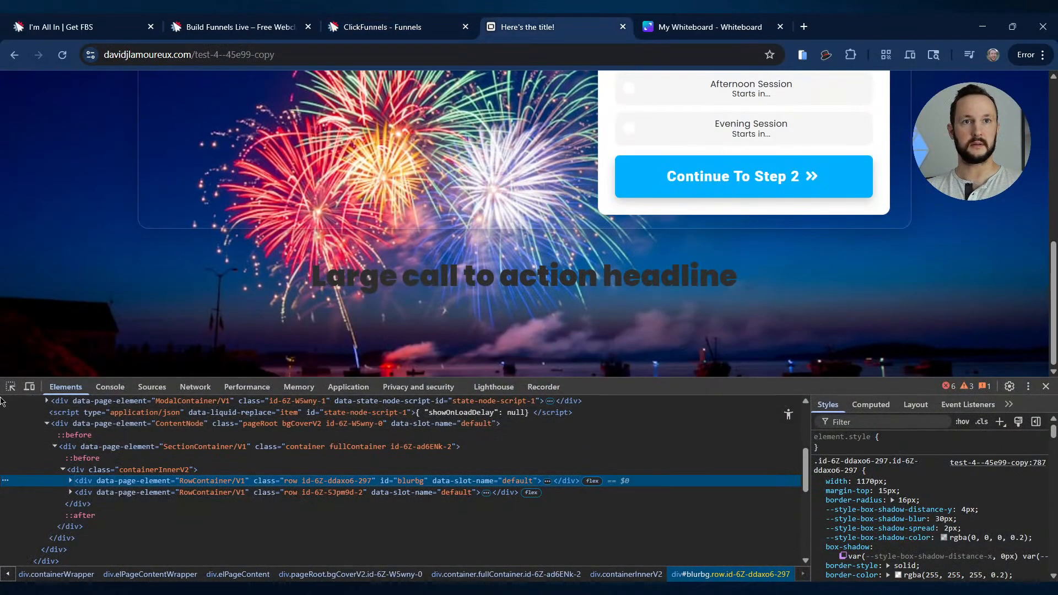
pyautogui.click(11, 386)
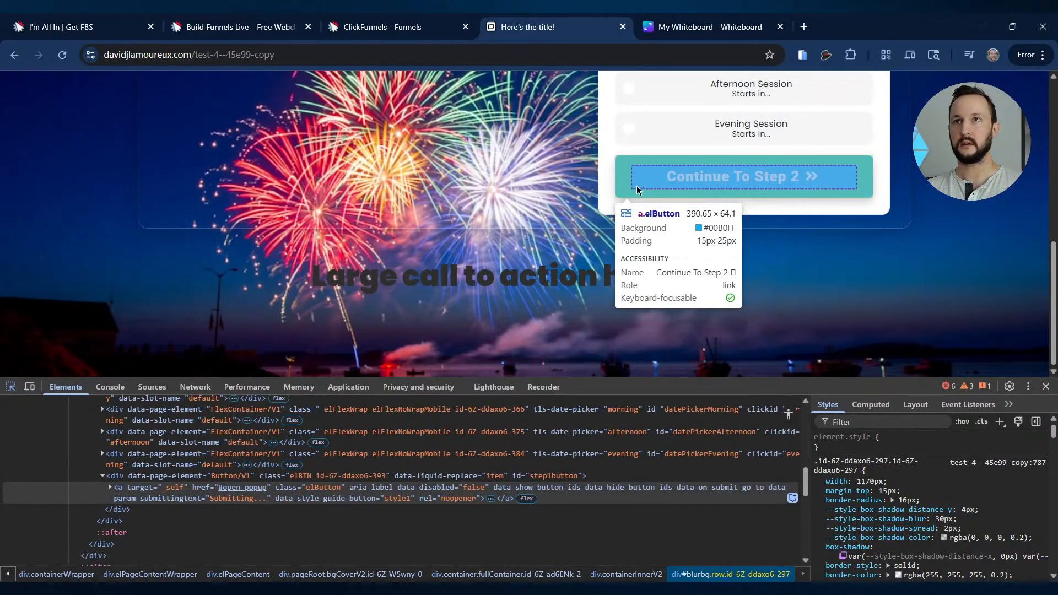
pyautogui.click(637, 190)
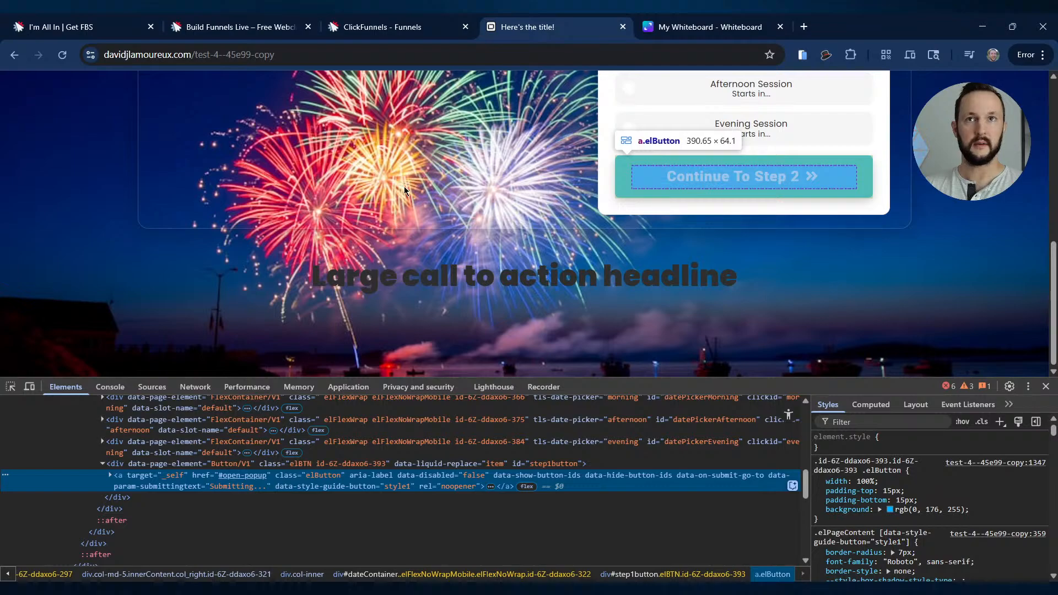
pyautogui.click(385, 26)
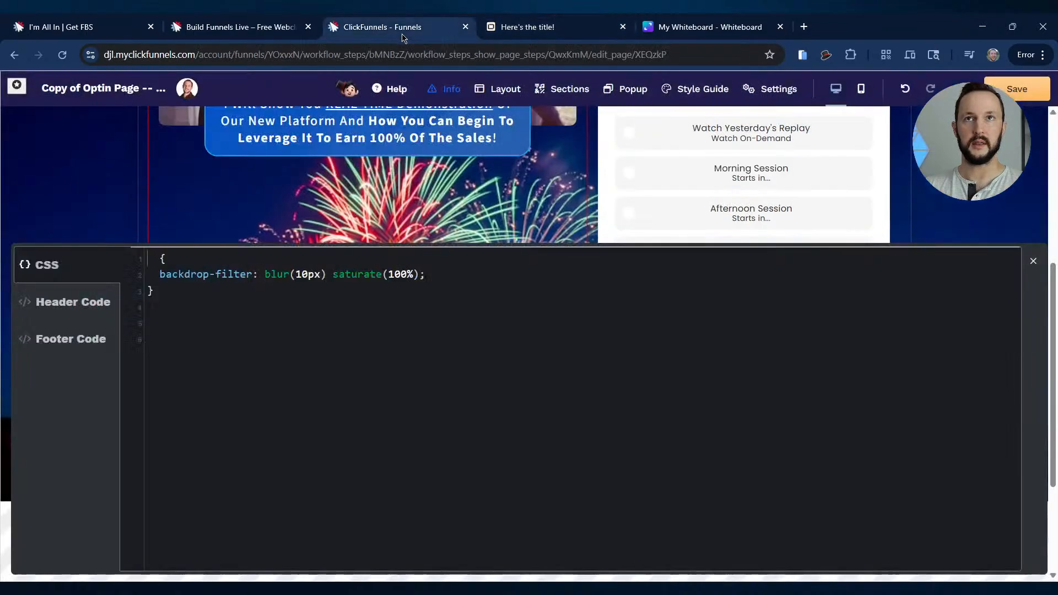
pyautogui.click(364, 361)
pyautogui.write('<a target="_self" href="#open-popup" class="elButton" aria-label="" data-disabled="false" data-show-button-ids="" data-hide-button-ids="" data-on-submit-go-to="" data-param-submittingtext="Submitting..." data-style-guide-button="style1" rel="noopener"><span class="elButtonMain"><i class="fas fa-spinner fa-spin elButtonSpinner elButtonText"></i><span class="elButtonMainText elButtonText">Continue To Step 2<i class="fa-fw fa_icon fas fa-angle-double-right fa_apended"></i></span></span><span class="elButtonSub"></span></a>')
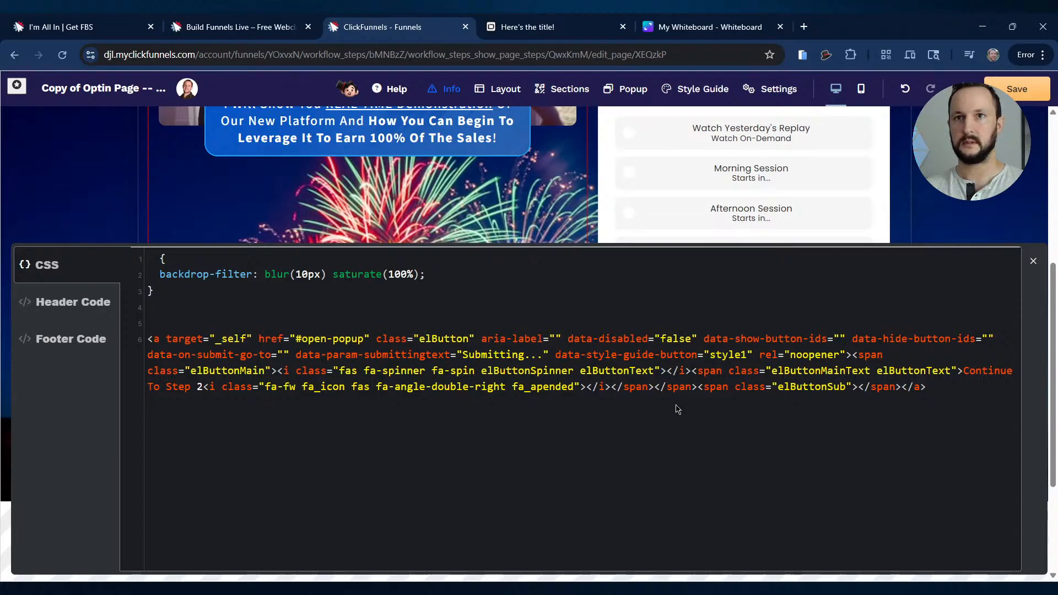
pyautogui.click(1033, 260)
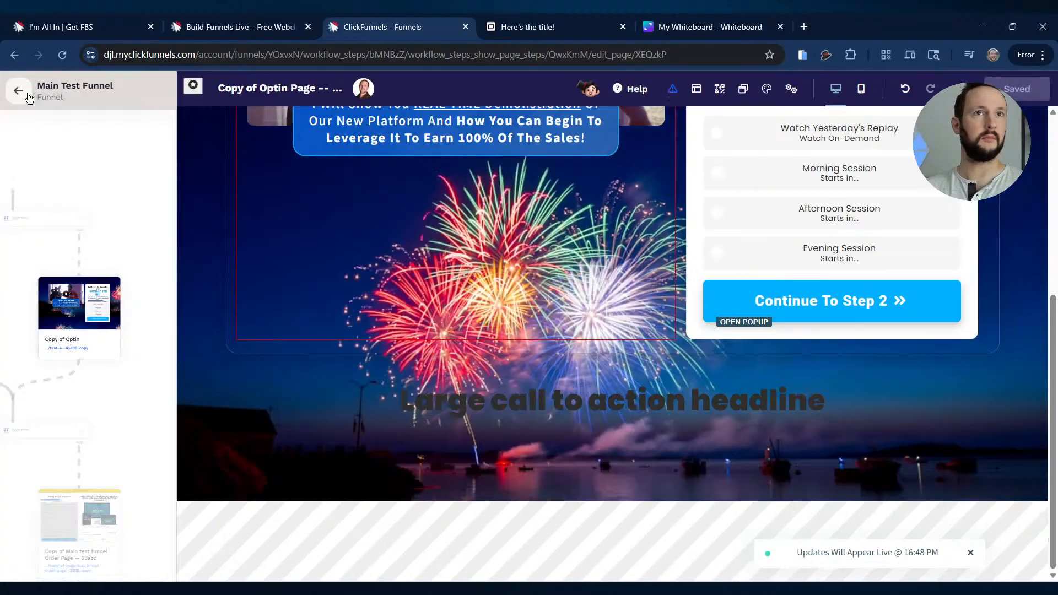
# Open the original Optin page's CSS from the funnel map and copy its .elButton:hover rule with transform: scale(1.05).
pyautogui.click(16, 86)
pyautogui.moveTo(31, 263); pyautogui.dragTo(90, 253)
pyautogui.click(46, 321)
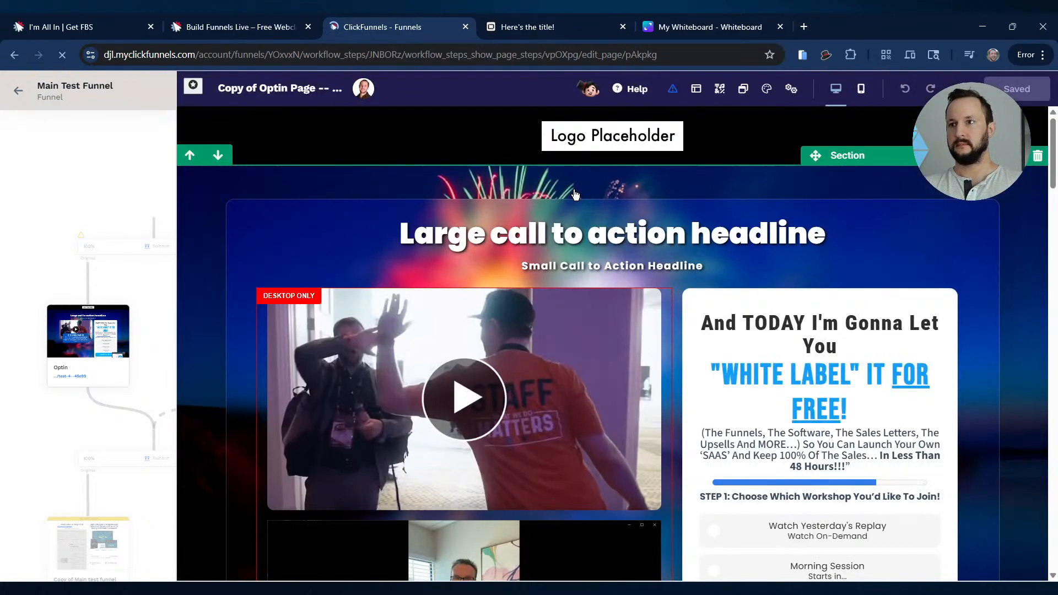
pyautogui.click(791, 88)
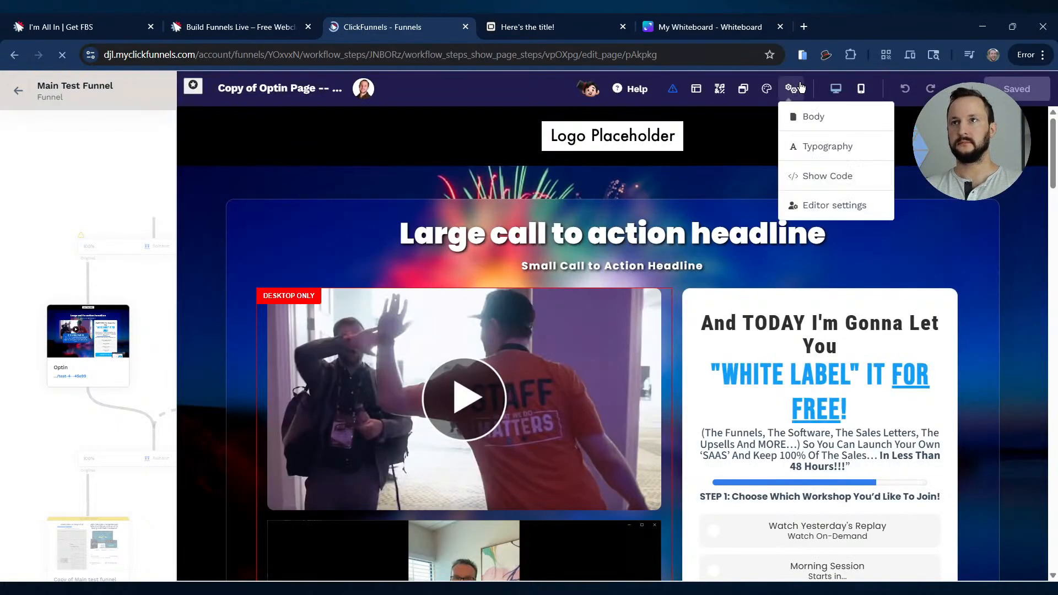
pyautogui.click(821, 176)
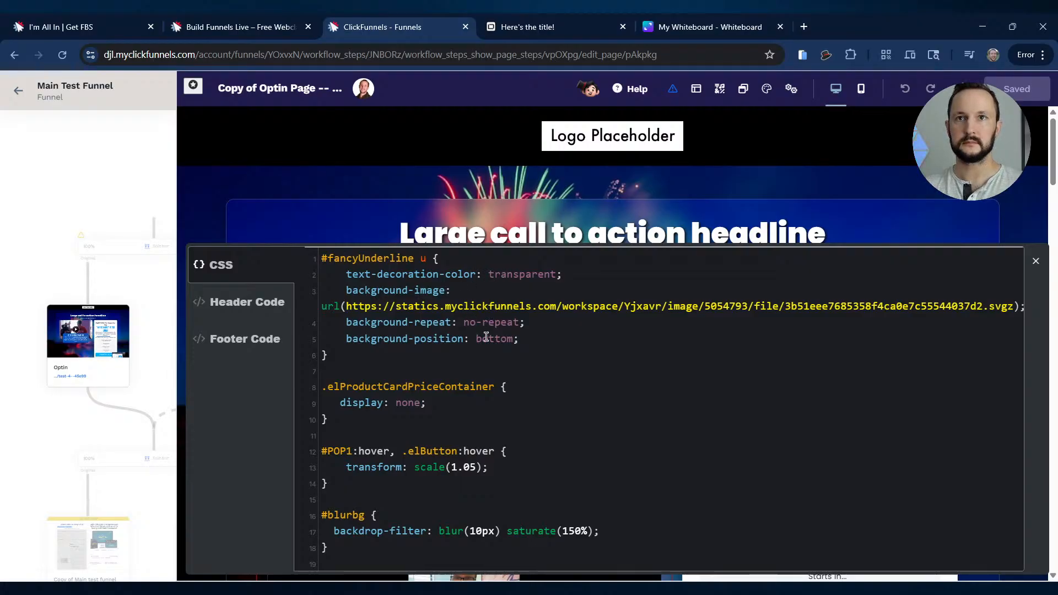
pyautogui.scroll(-1, 519, 382)
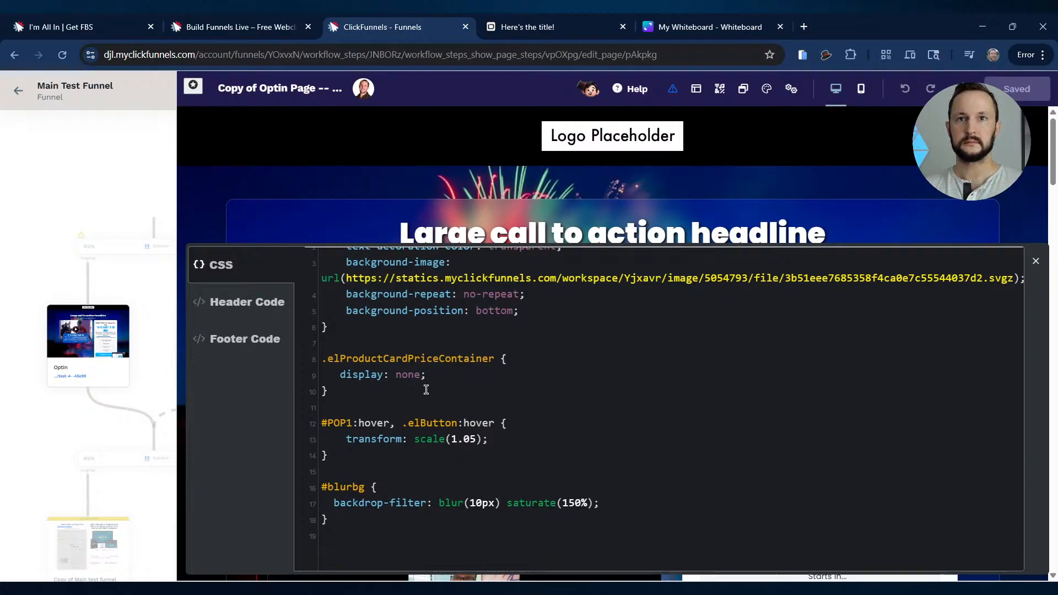
pyautogui.moveTo(488, 439); pyautogui.dragTo(396, 422)
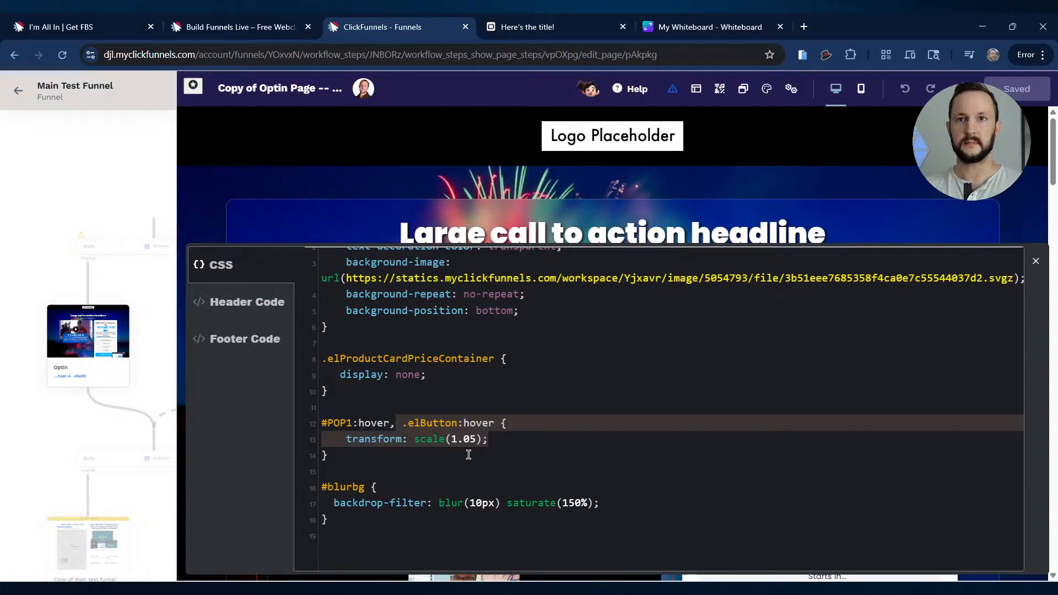
pyautogui.moveTo(488, 439); pyautogui.dragTo(402, 423)
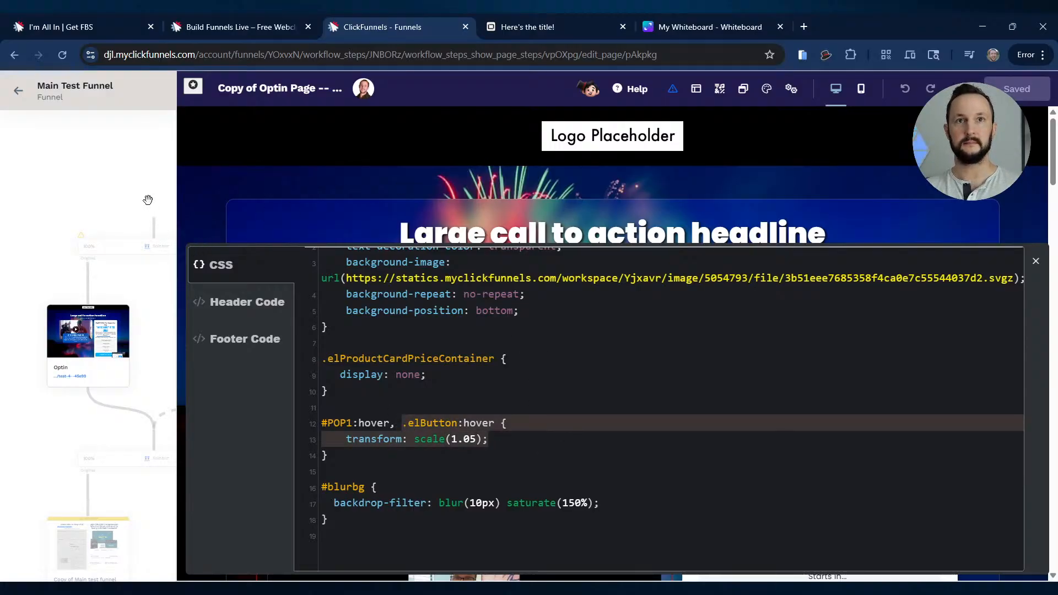
# Return to the Copy of Optin page's CSS and paste the .elButton:hover rule above the button markup.
pyautogui.moveTo(154, 218); pyautogui.dragTo(53, 202)
pyautogui.click(95, 319)
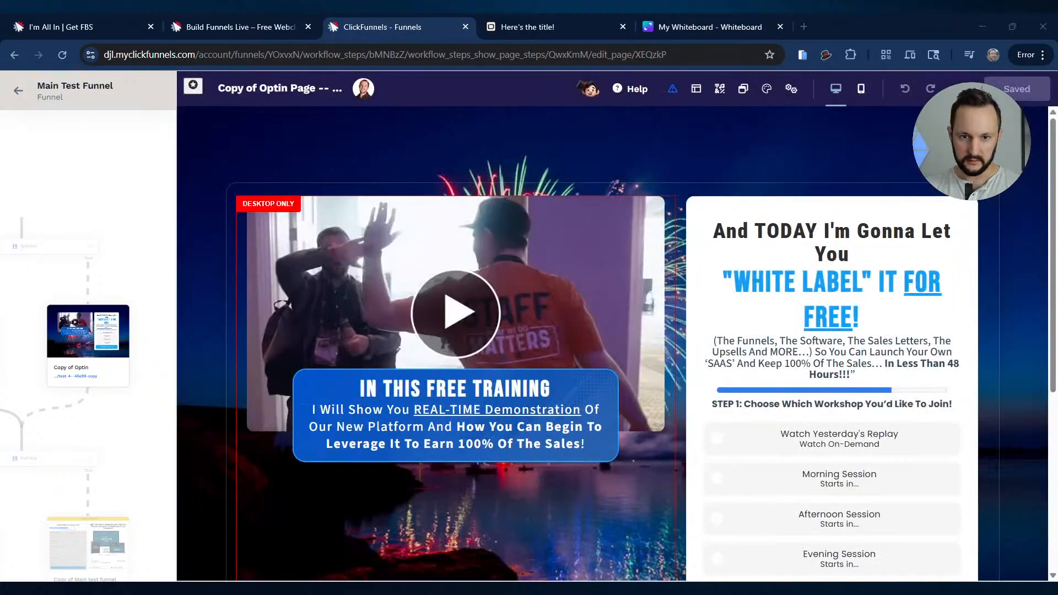
pyautogui.scroll(-5, 606, 331)
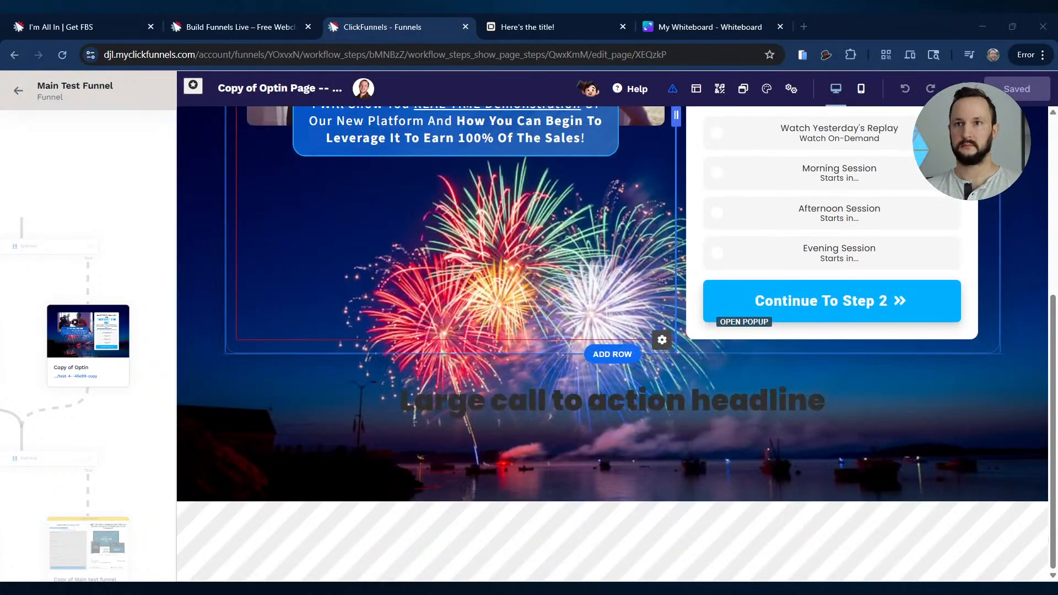
pyautogui.click(791, 89)
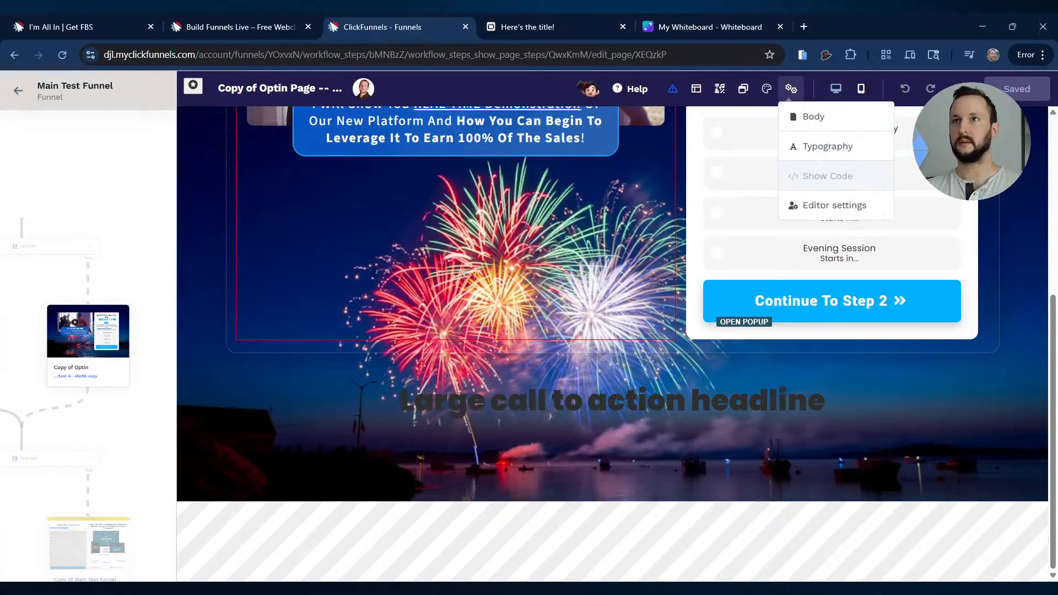
pyautogui.click(827, 175)
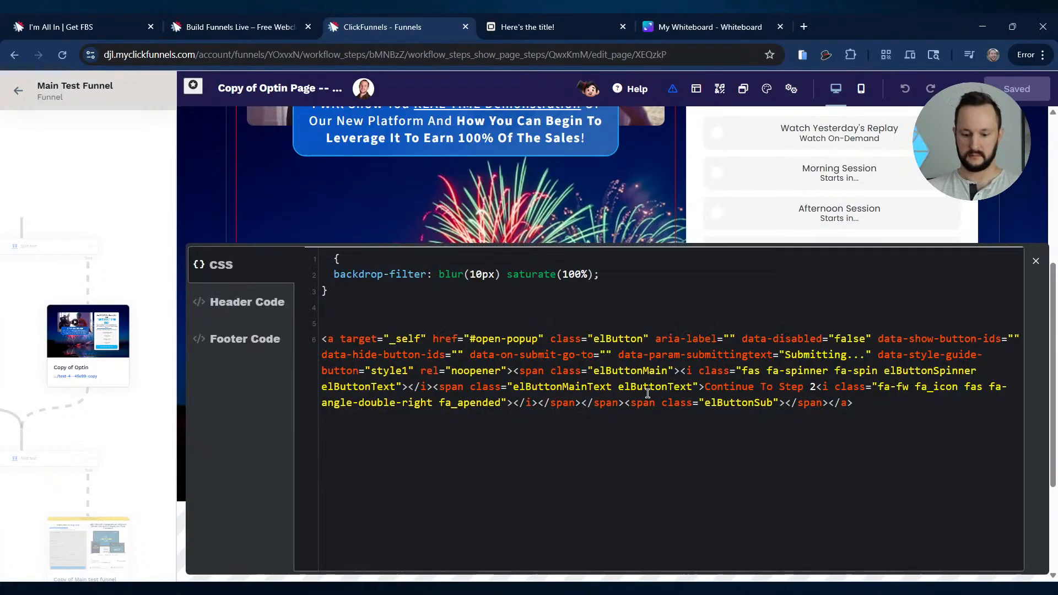
pyautogui.press('Return')
pyautogui.hotkey('ctrl', 'v')
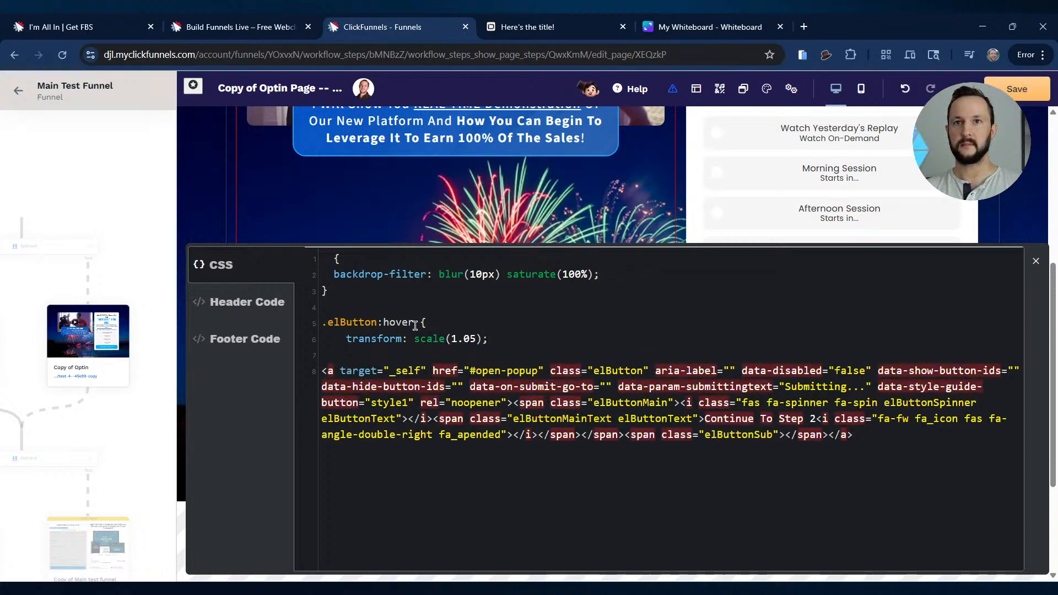
# Examine the .elButton:hover rule's class selector, hover state and transform property against the button markup.
pyautogui.moveTo(503, 317); pyautogui.dragTo(496, 334)
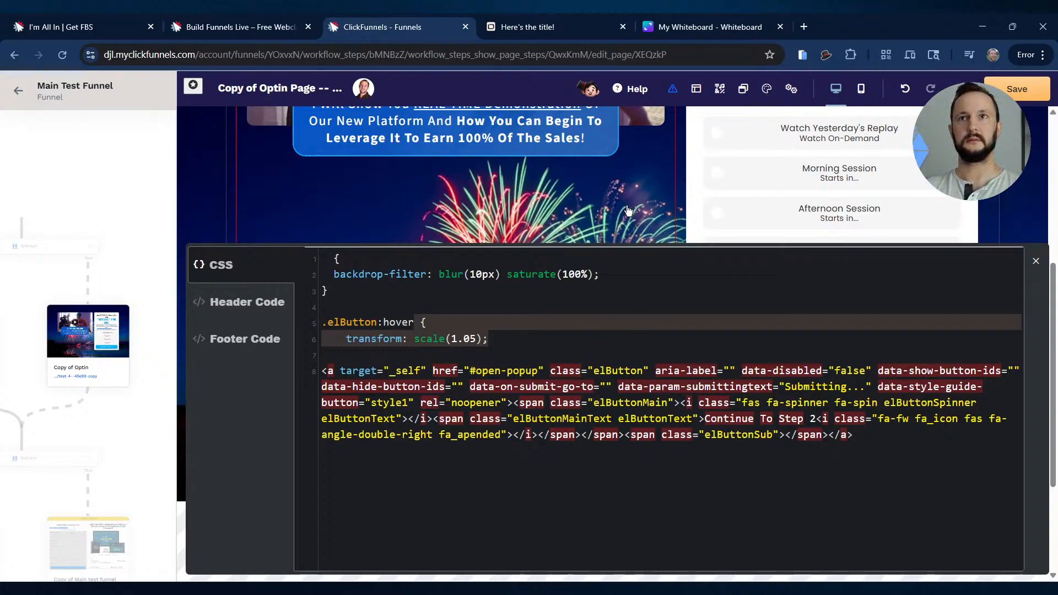
pyautogui.click(425, 322)
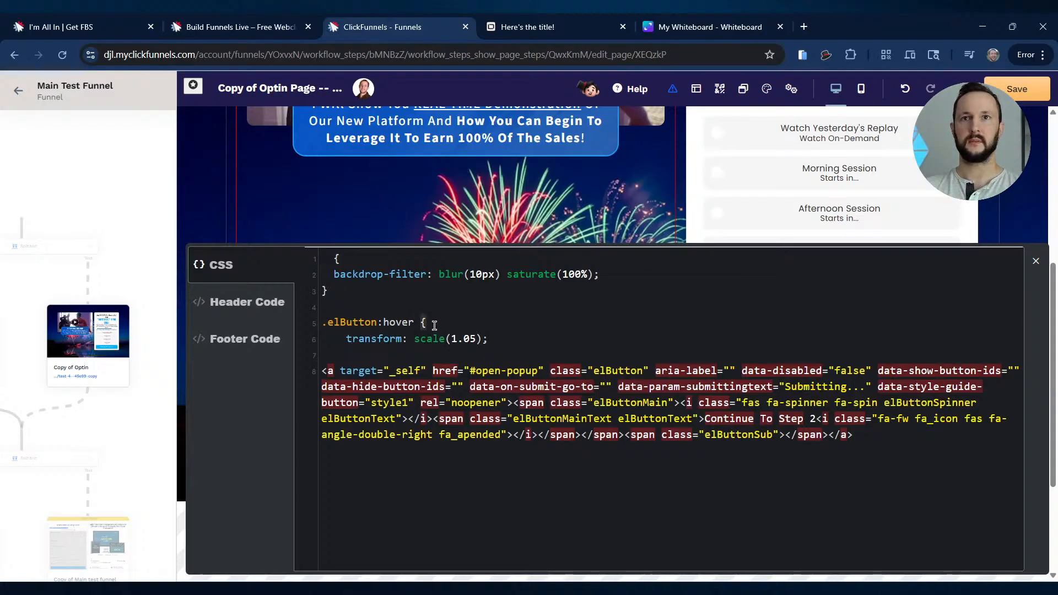
pyautogui.moveTo(434, 324); pyautogui.dragTo(499, 340)
pyautogui.click(500, 340)
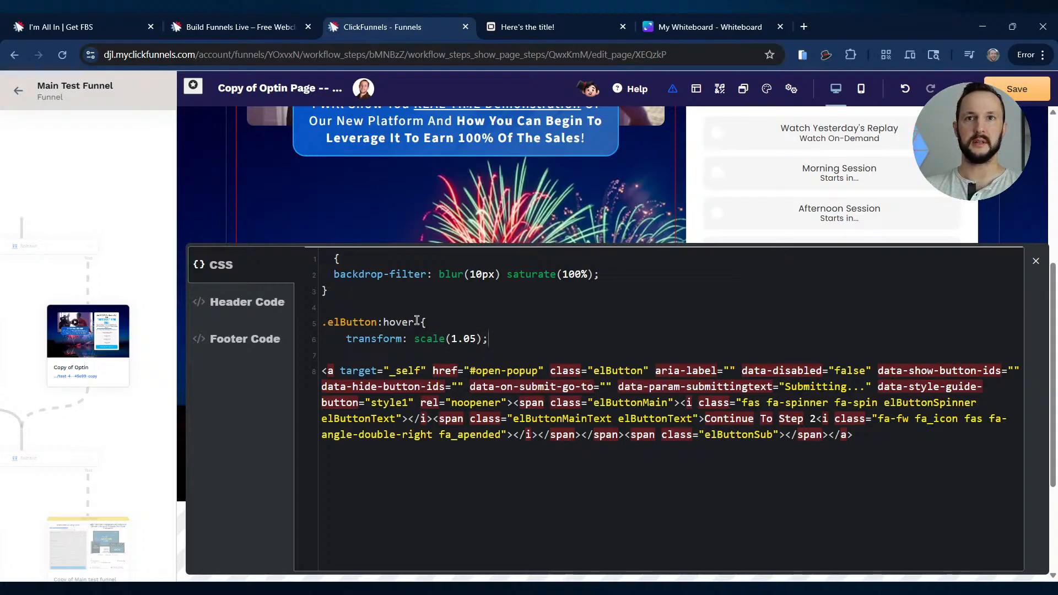
pyautogui.moveTo(417, 323); pyautogui.dragTo(366, 325)
pyautogui.click(370, 325)
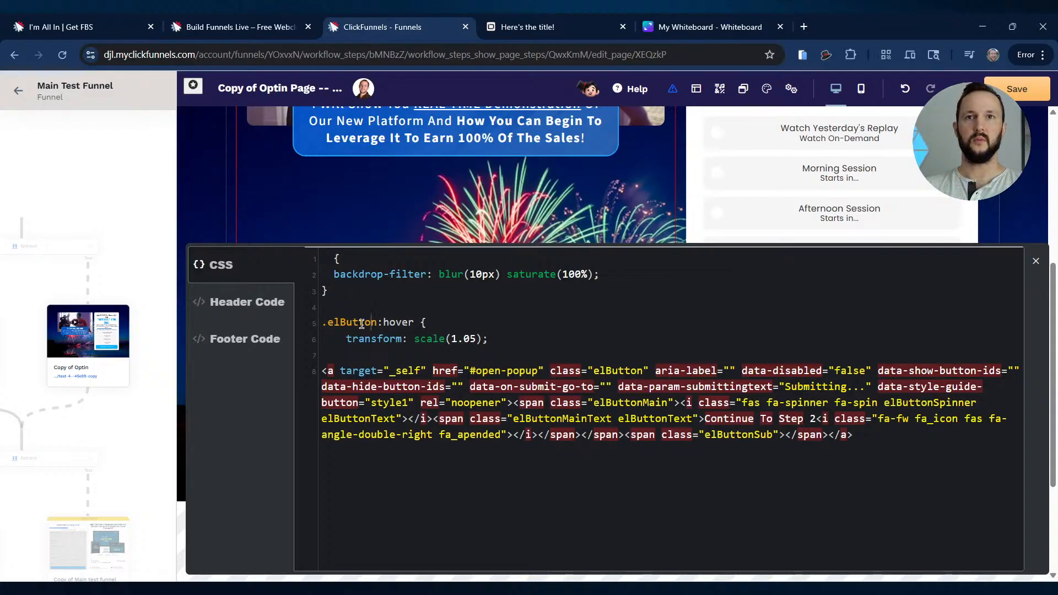
pyautogui.doubleClick(400, 322)
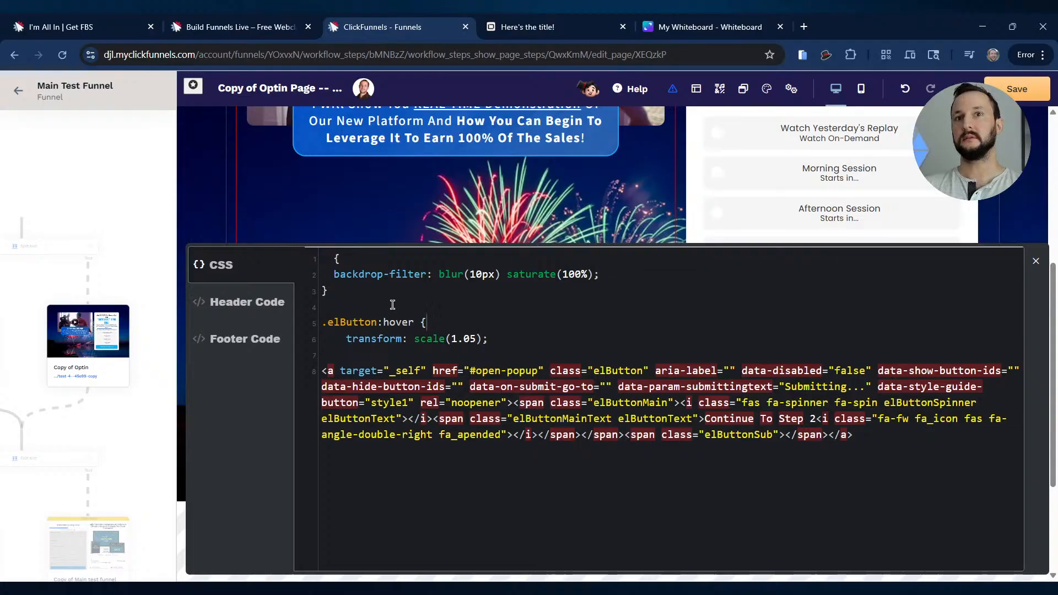
# Delete everything below the backdrop-filter rule, give that rule the selector #blurbg and close the code.
pyautogui.moveTo(391, 302); pyautogui.dragTo(882, 442)
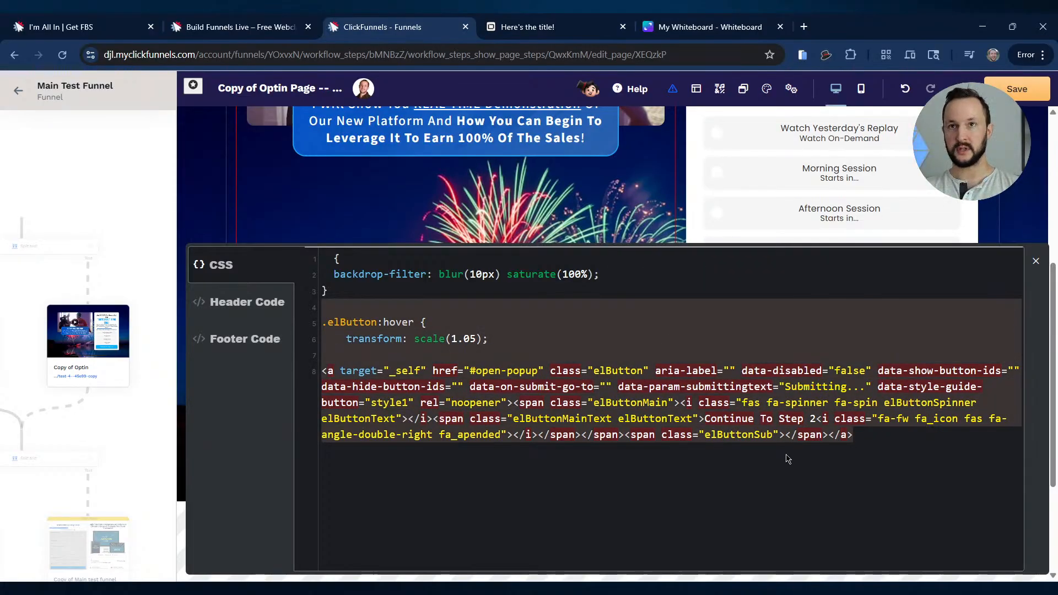
pyautogui.press('BackSpace')
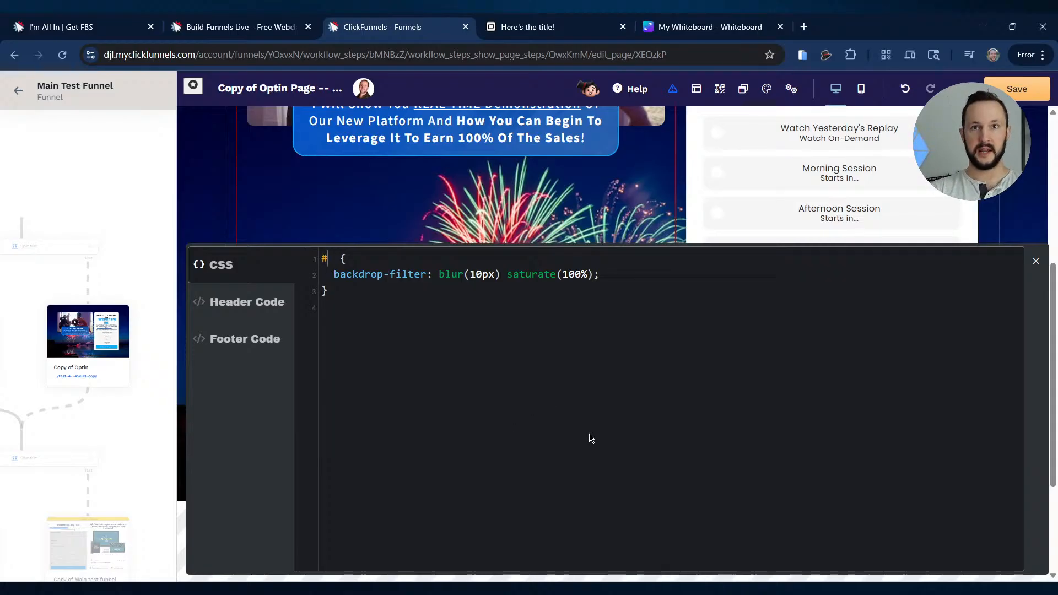
pyautogui.write('blurbg')
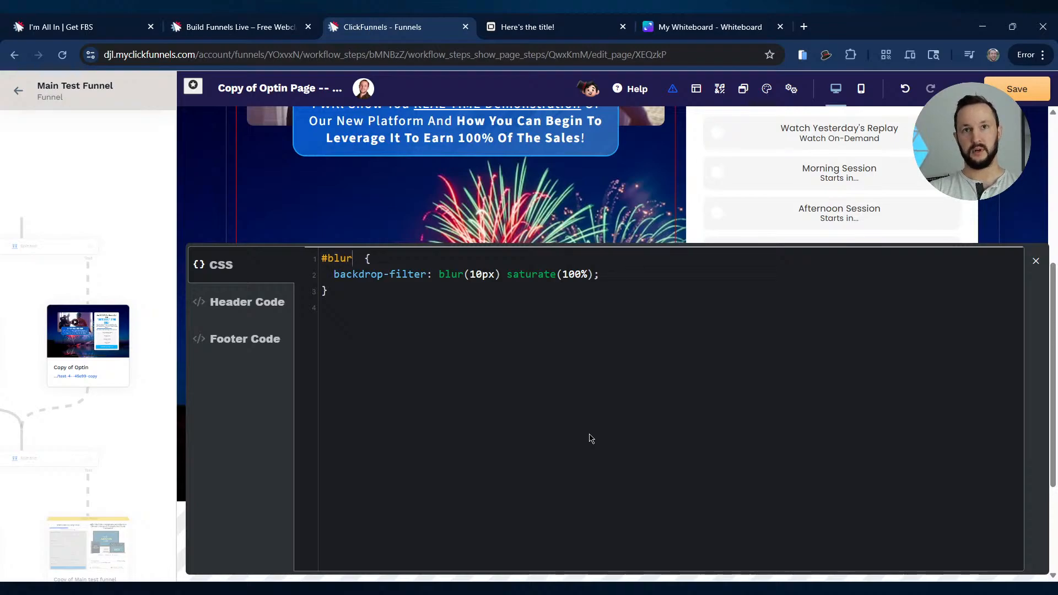
pyautogui.click(1033, 227)
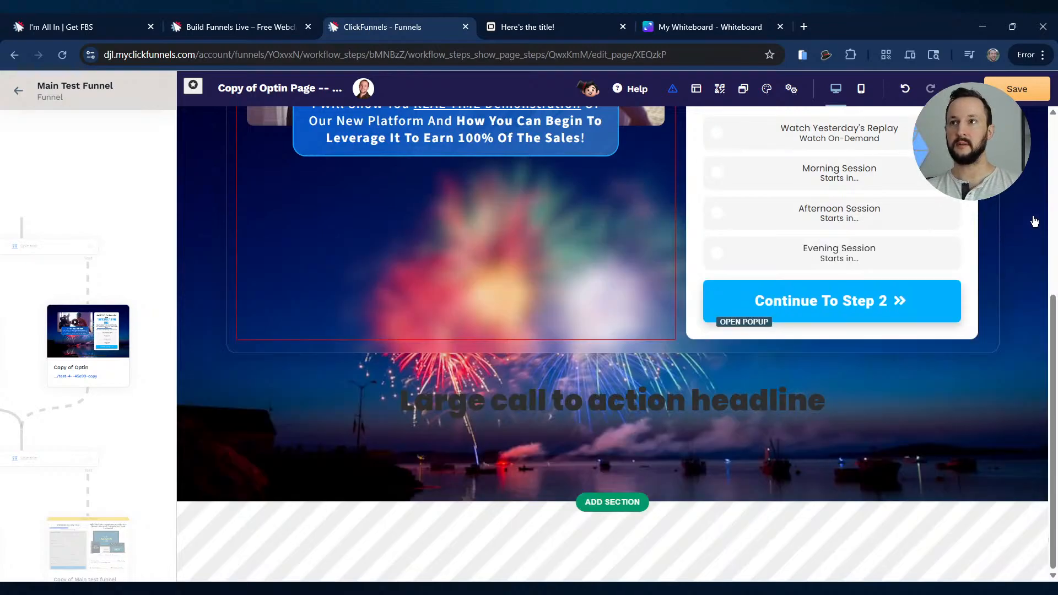
# Give the row containing "Large call to action headline" the CSS ID blurbg and save the page.
pyautogui.click(717, 375)
pyautogui.press('Escape')
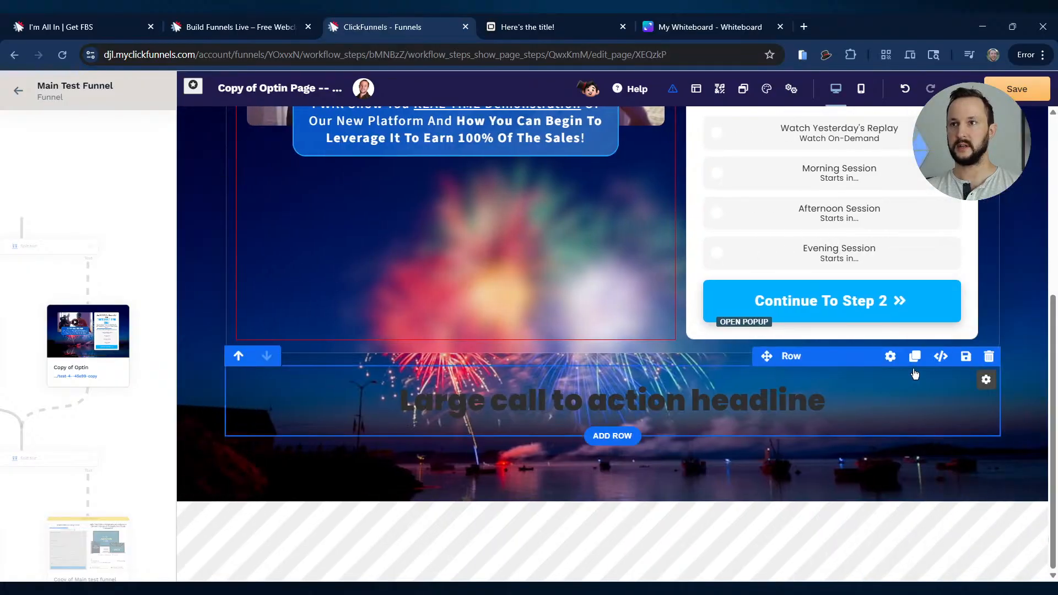
pyautogui.click(941, 357)
pyautogui.write('blurbg')
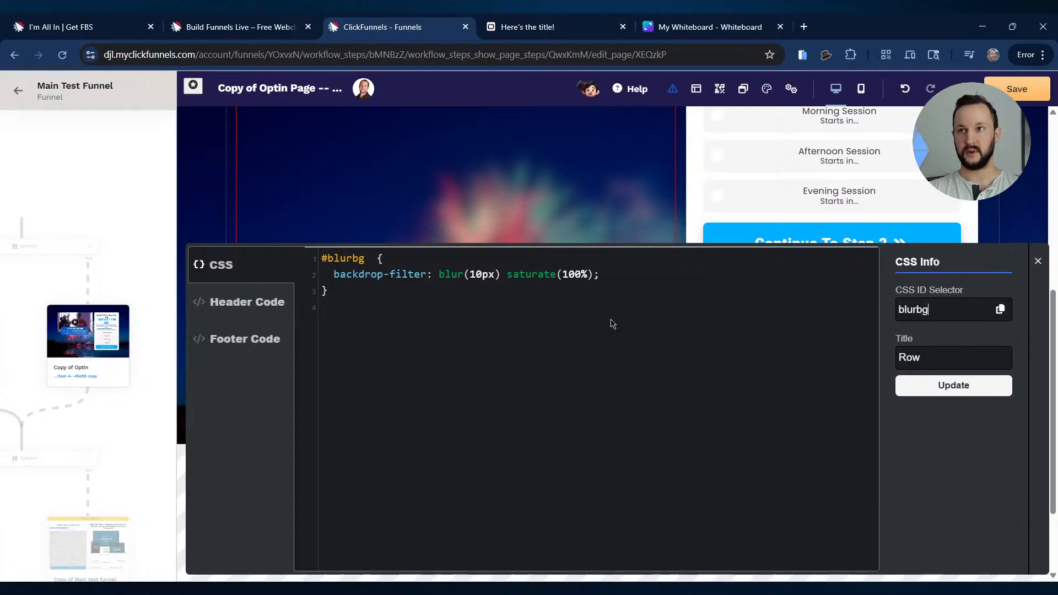
pyautogui.click(938, 385)
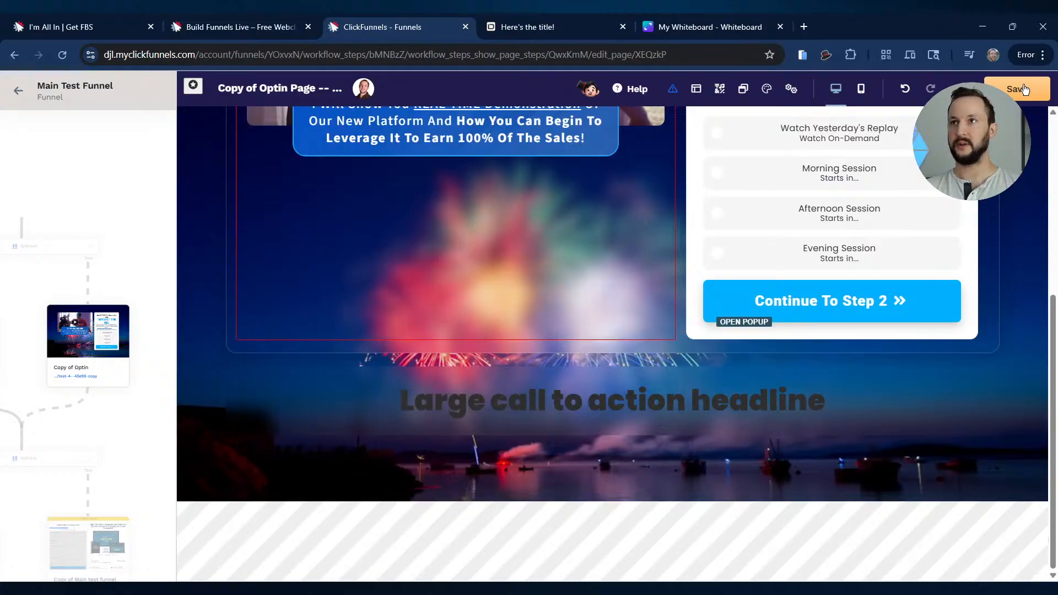
pyautogui.click(1023, 89)
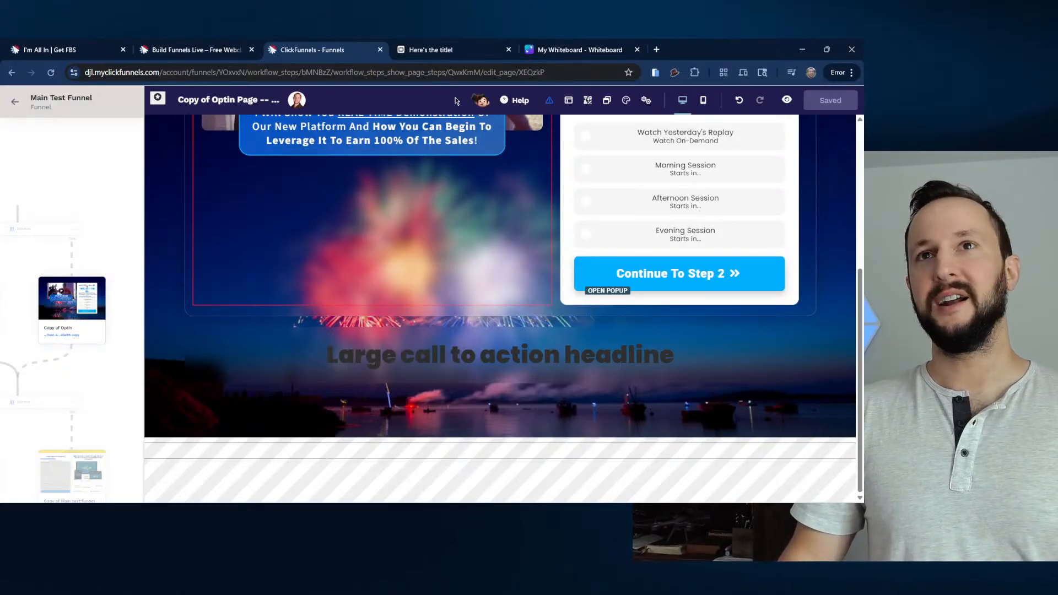
# Close the "Here's the title!" page and switch to the Canva whiteboard to view the strategy call and free funnel links up close.
pyautogui.click(510, 50)
pyautogui.click(431, 48)
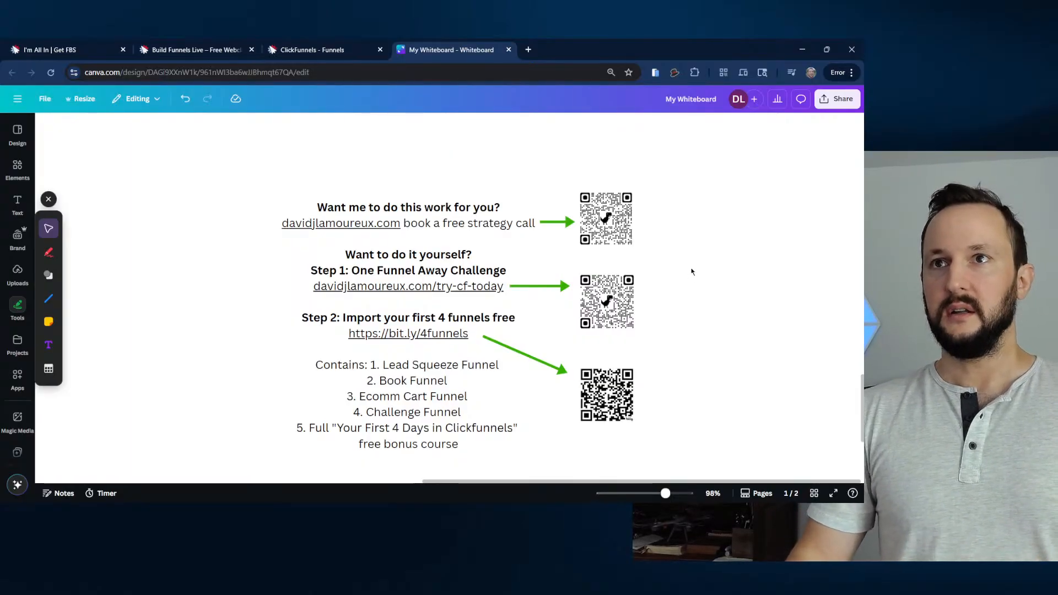
pyautogui.scroll(2, 691, 271)
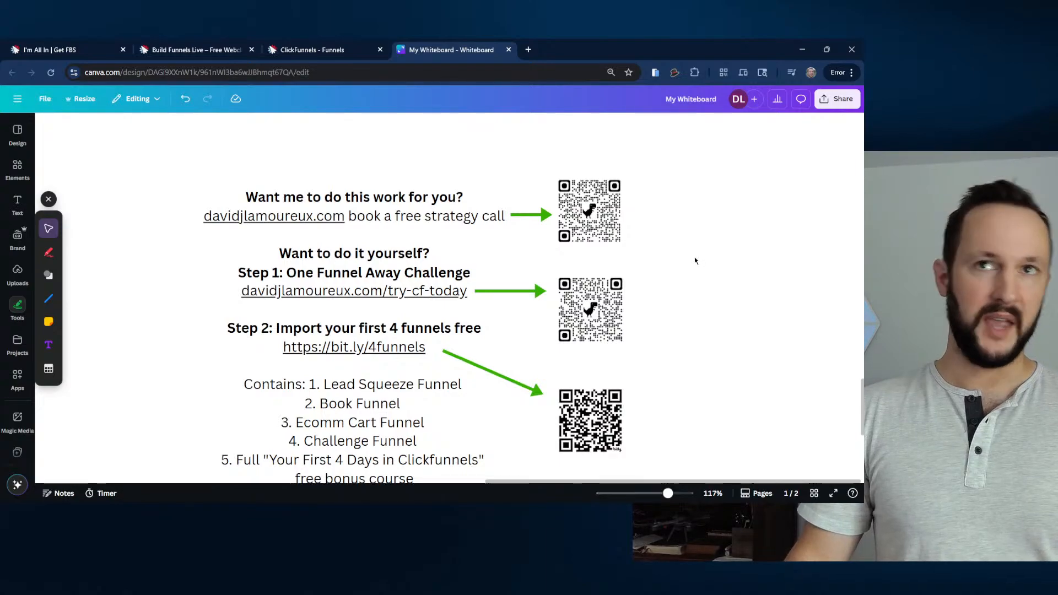